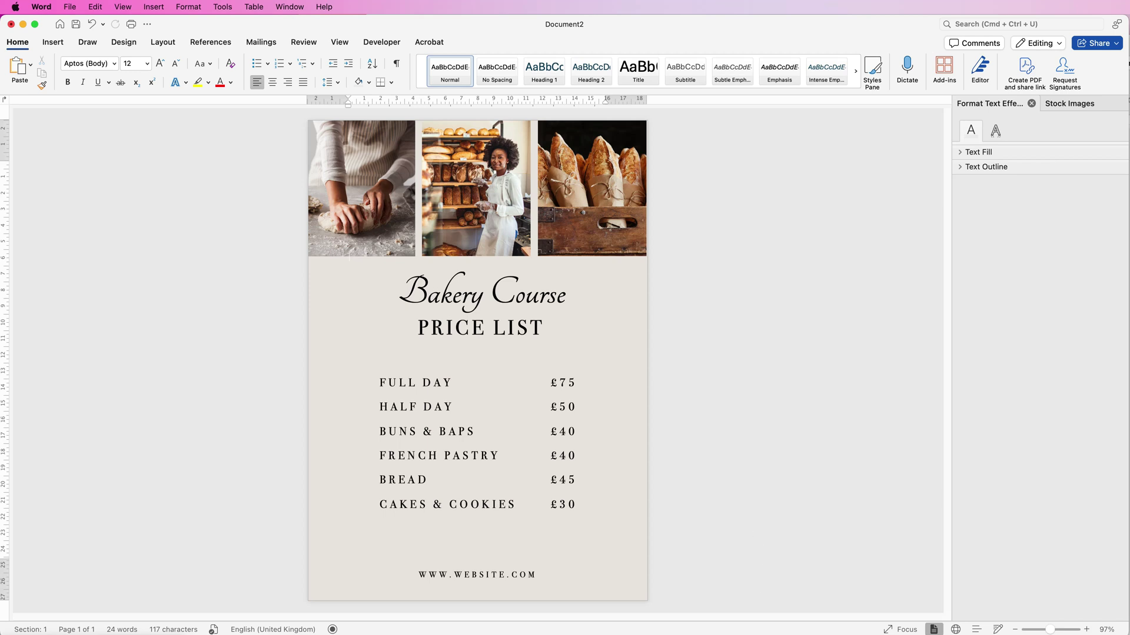
Create a new blank document and add two empty paragraphs at the start of the page.
{"action": "key", "text": "super+n"}
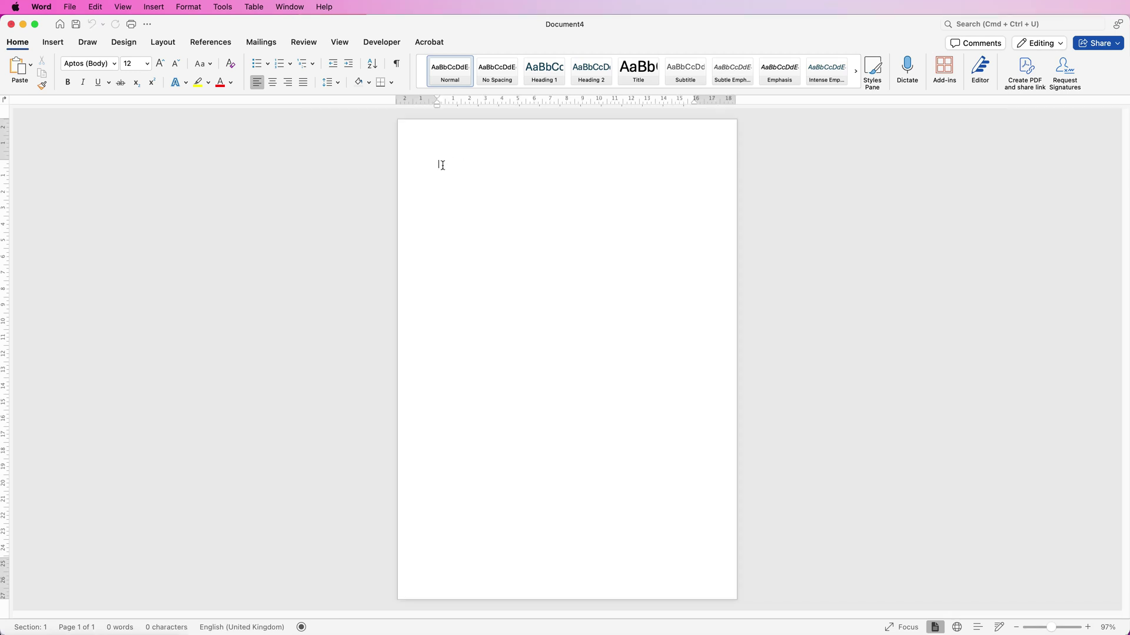
{"action": "key", "text": "Return"}
{"action": "key", "text": "Return"}
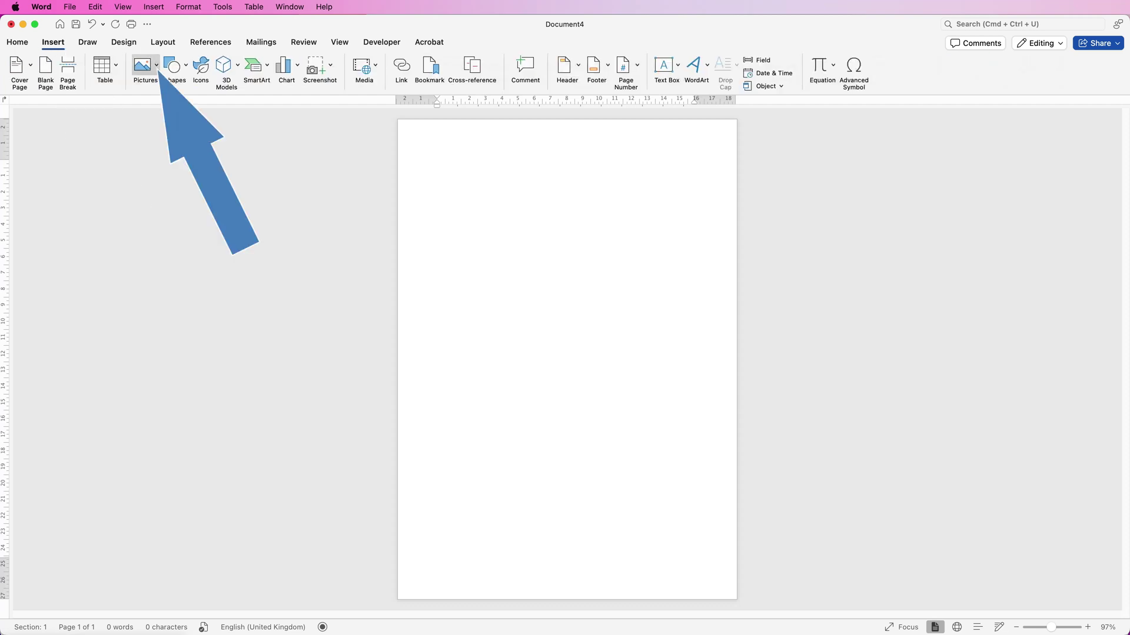
Open the stock image library for inserting pictures and search it for "BAKERY".
{"action": "left_click", "coordinate": [146, 65]}
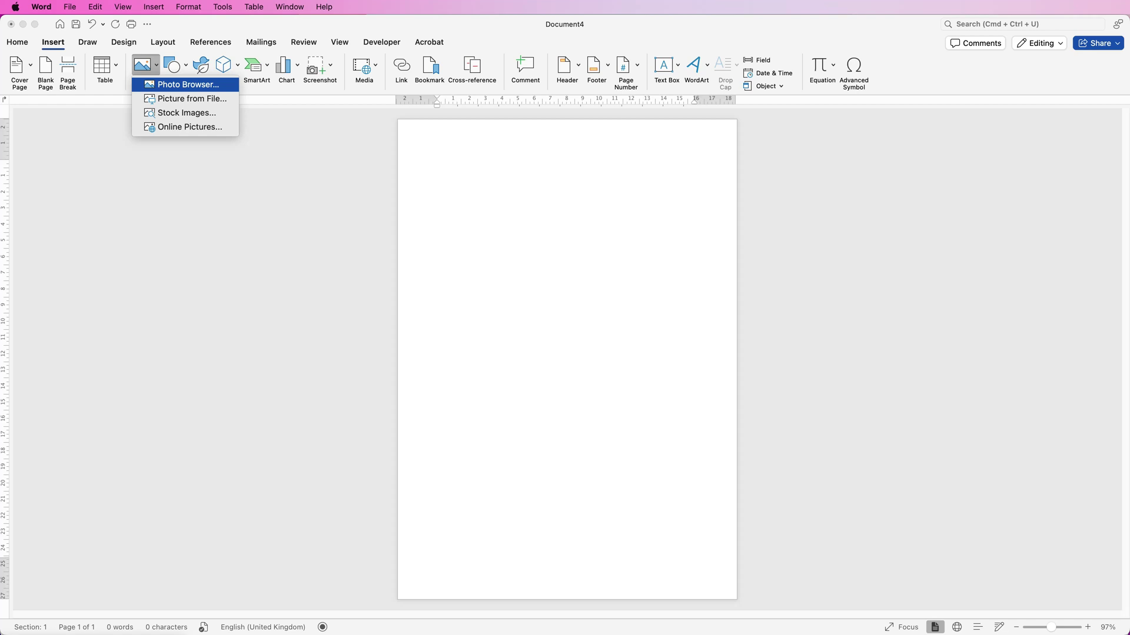
{"action": "key", "text": "Down"}
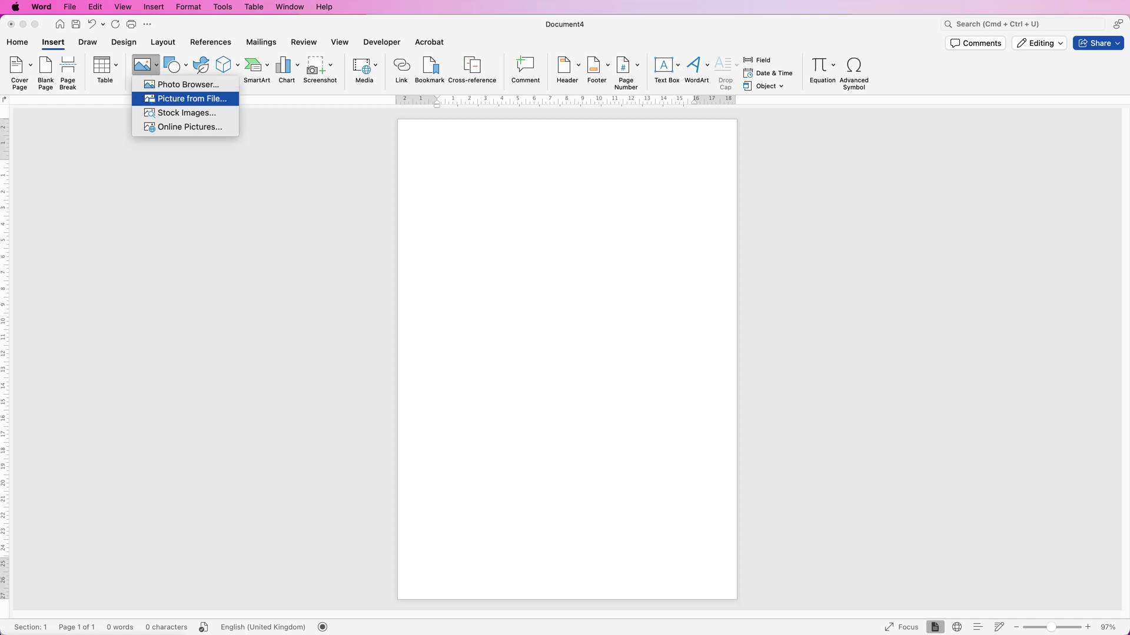
{"action": "key", "text": "Down"}
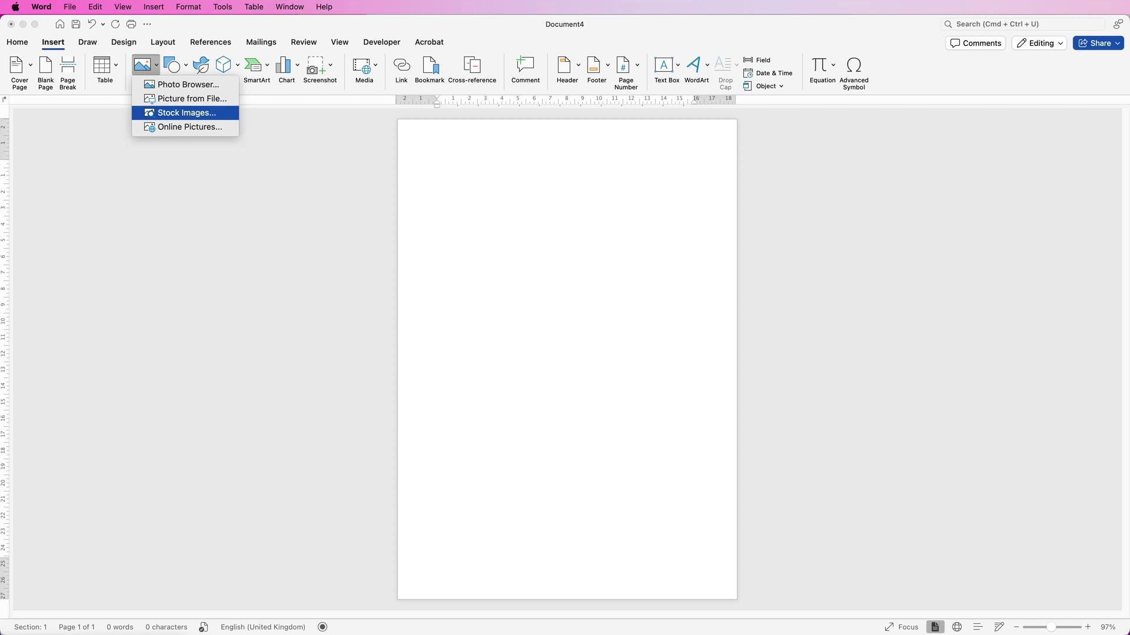
{"action": "key", "text": "Return"}
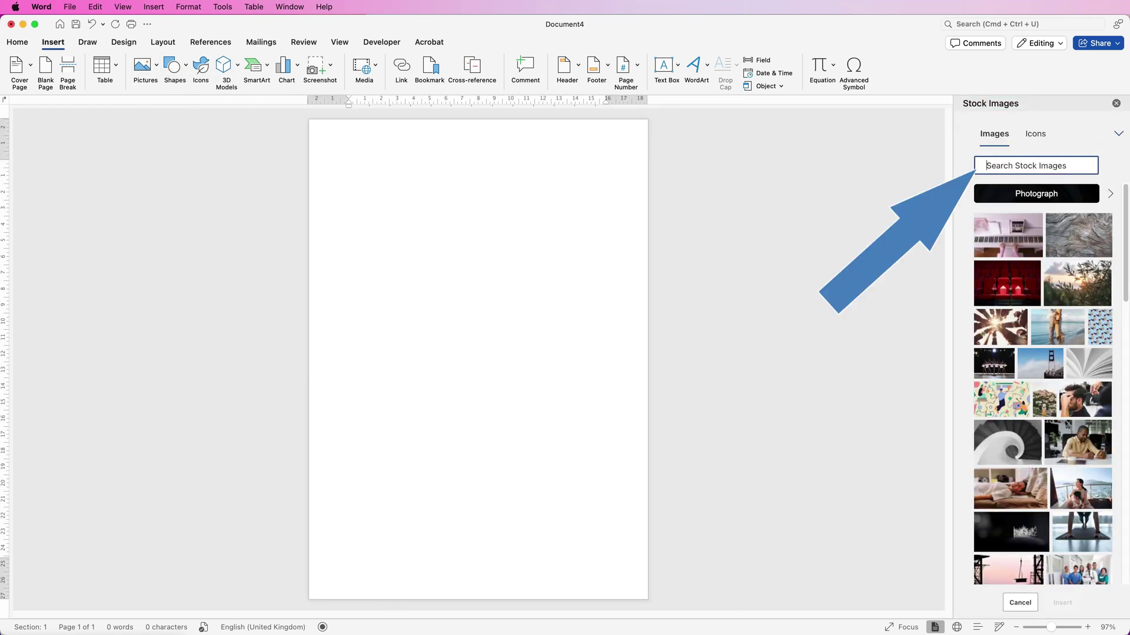
{"action": "type", "text": "BAKERY"}
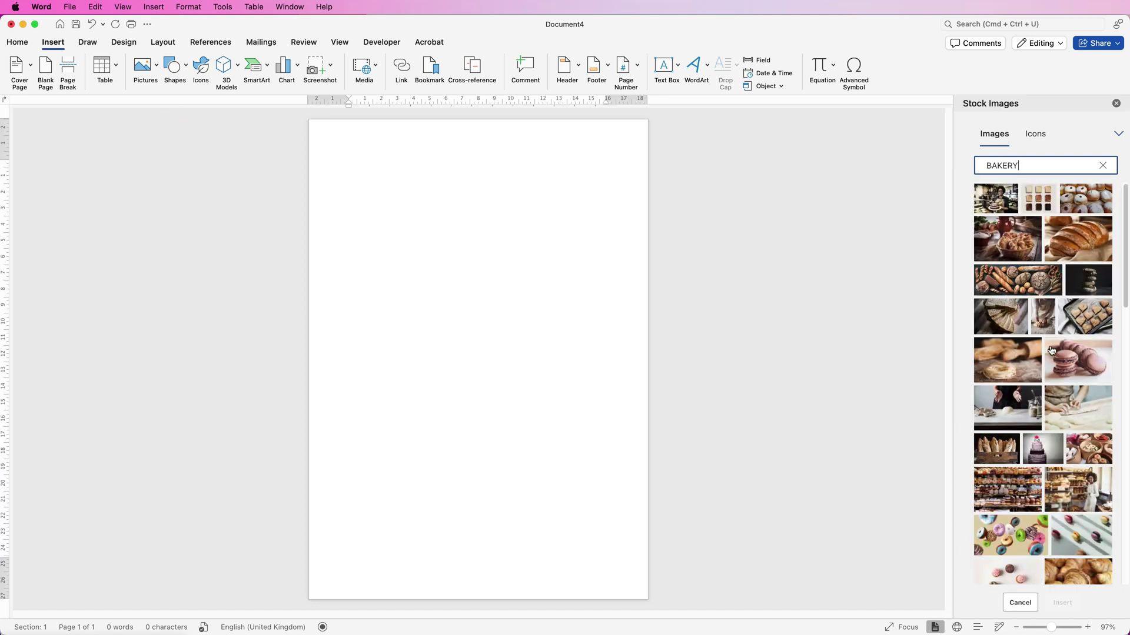
Insert the stock photos of hands kneading dough, baguettes in a wooden crate and the woman in the bakery shop.
{"action": "scroll", "coordinate": [1125, 274], "scroll_direction": "down", "scroll_amount": 10}
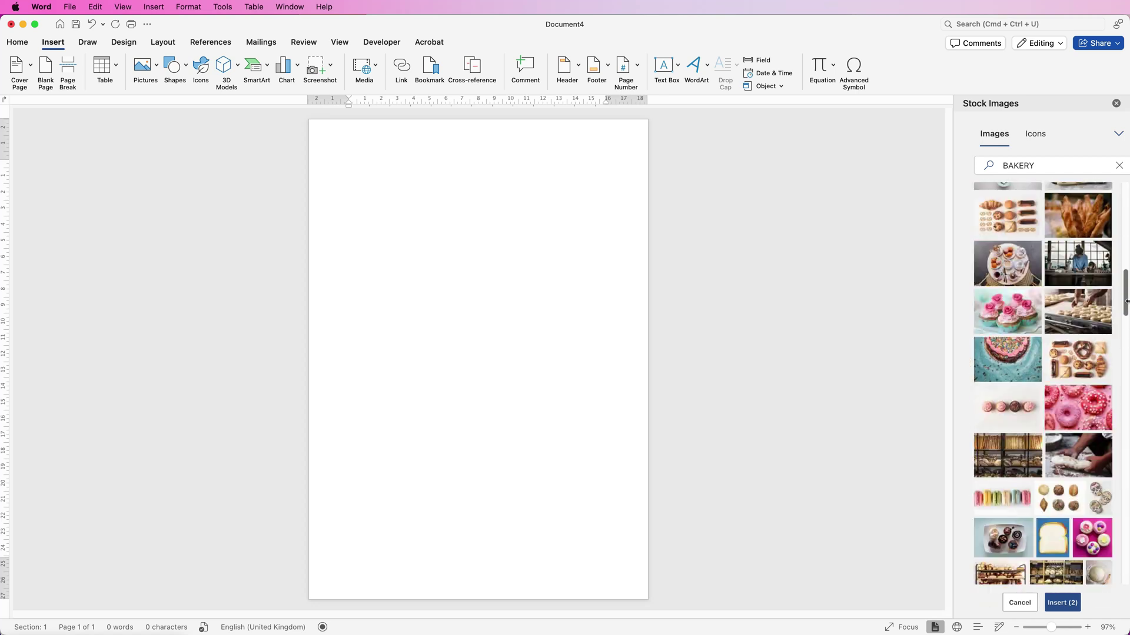
{"action": "scroll", "coordinate": [1125, 302], "scroll_direction": "up", "scroll_amount": 10}
{"action": "left_click", "coordinate": [1062, 603]}
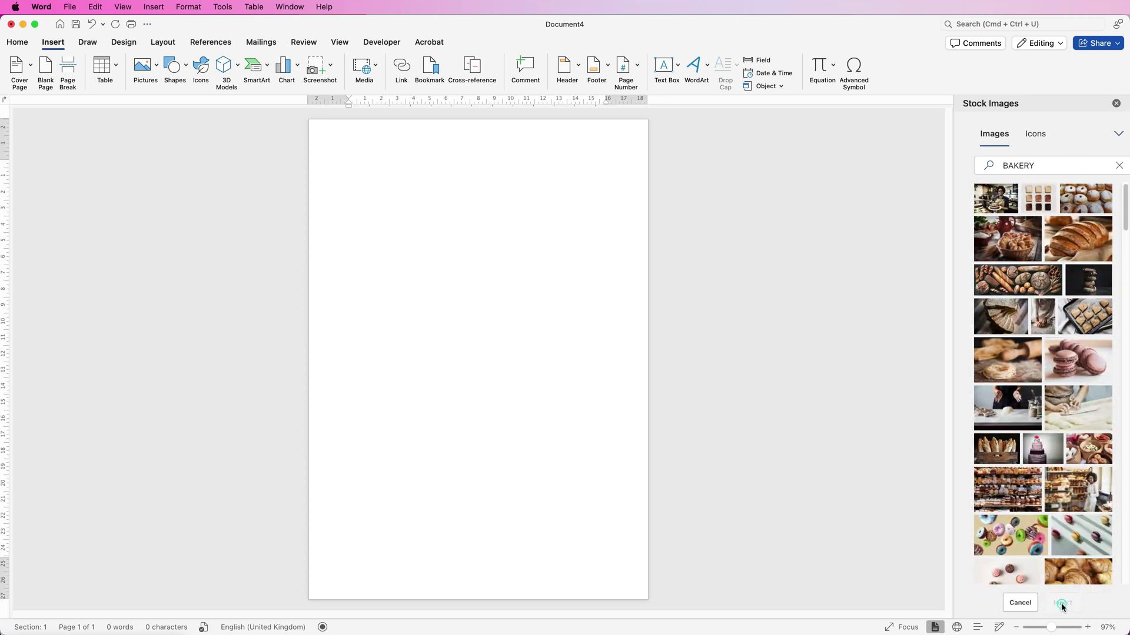
{"action": "scroll", "coordinate": [951, 326], "scroll_direction": "up", "scroll_amount": 7}
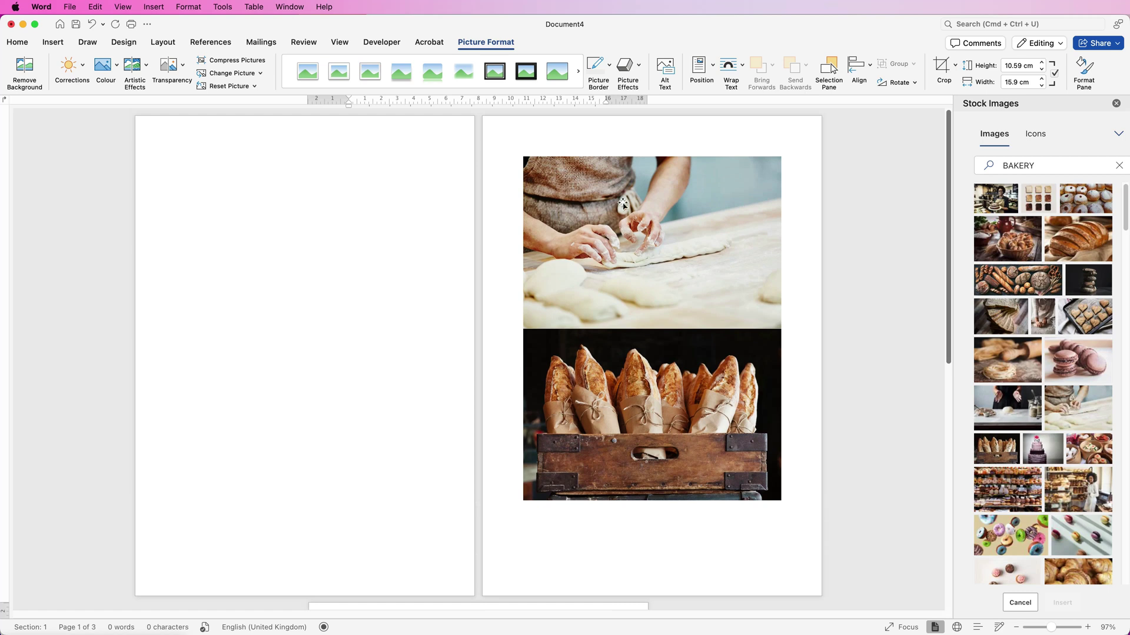
Set the text wrapping of the dough-kneading photo to In Front of Text.
{"action": "left_click", "coordinate": [639, 231]}
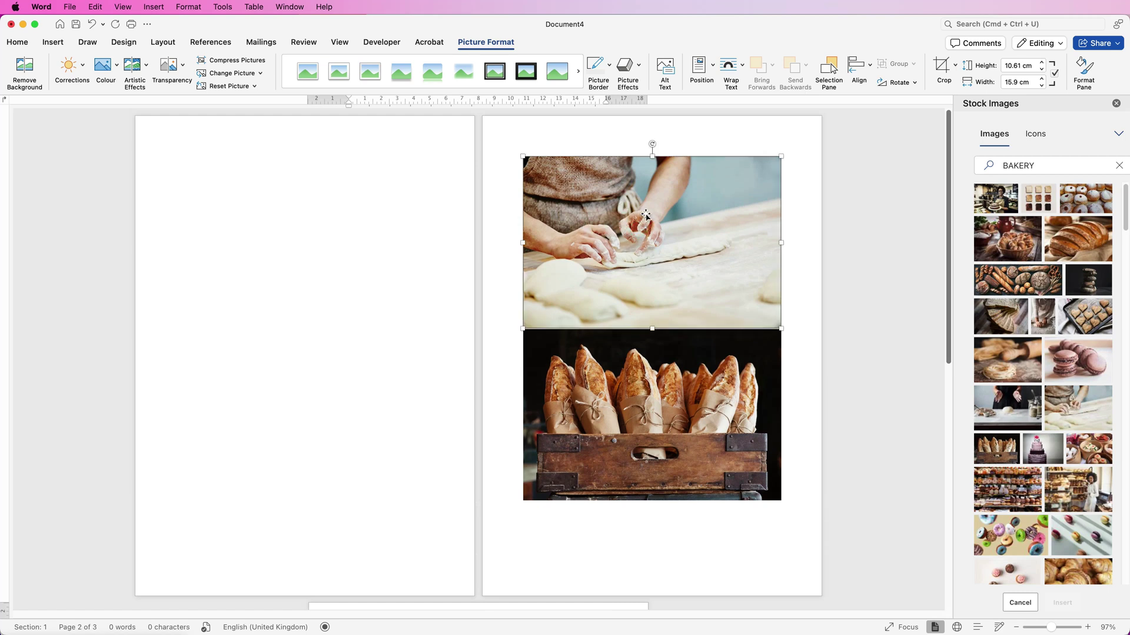
{"action": "right_click", "coordinate": [644, 214]}
{"action": "mouse_move", "coordinate": [703, 376]}
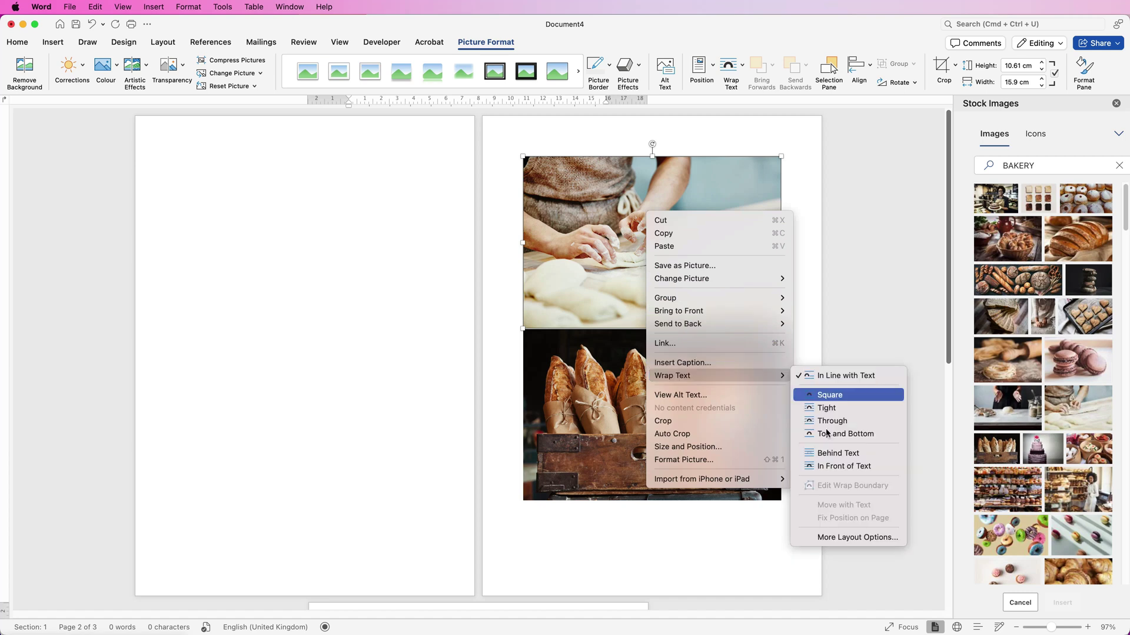
{"action": "left_click", "coordinate": [825, 466]}
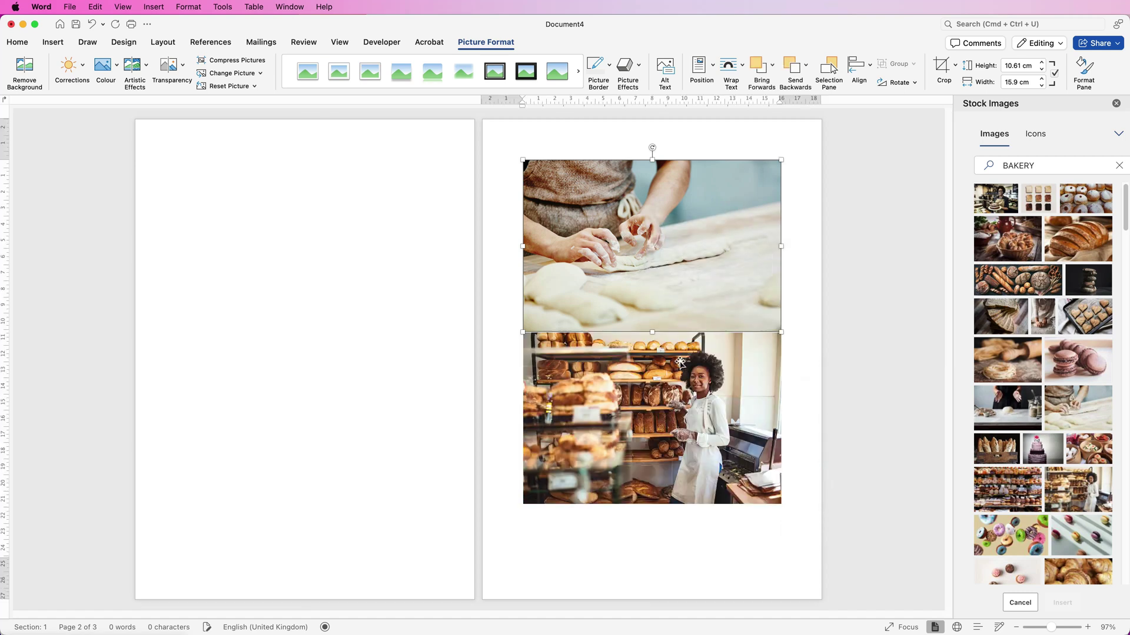
Set the bakery shop photo's text wrapping to In Front of Text and move the dough-kneading photo near the top of the page.
{"action": "left_click", "coordinate": [676, 376]}
{"action": "right_click", "coordinate": [676, 376]}
{"action": "mouse_move", "coordinate": [756, 535]}
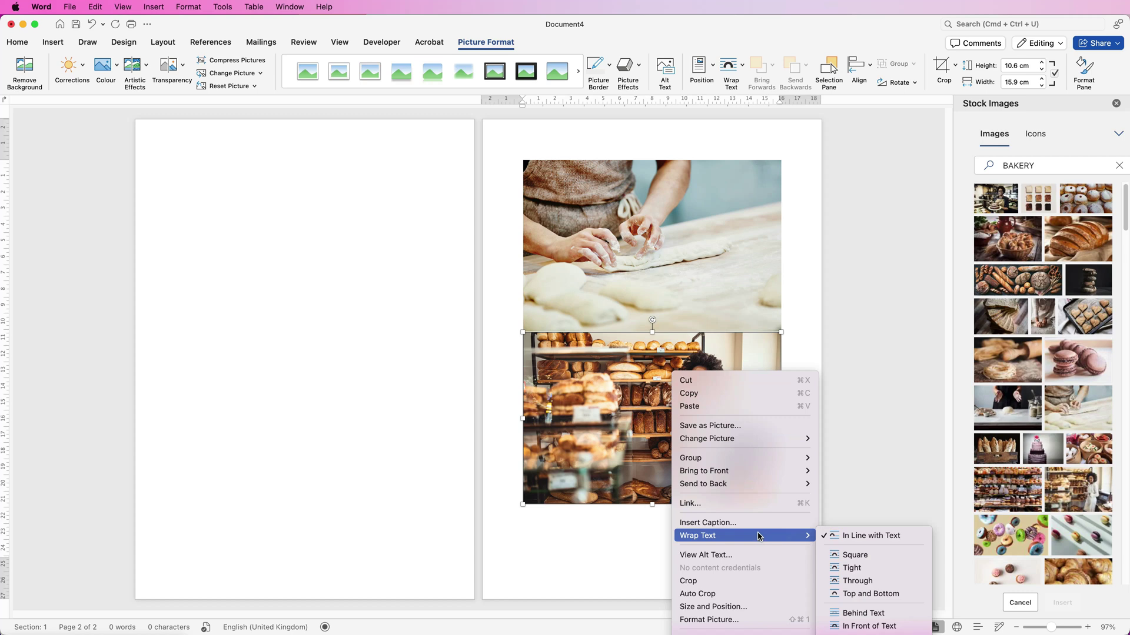
{"action": "left_click", "coordinate": [839, 627]}
{"action": "left_click_drag", "start_coordinate": [537, 404], "coordinate": [529, 180]}
Set the baguette photo's text wrapping to In Front of Text and place the bakery shop photo below it.
{"action": "left_click", "coordinate": [512, 380]}
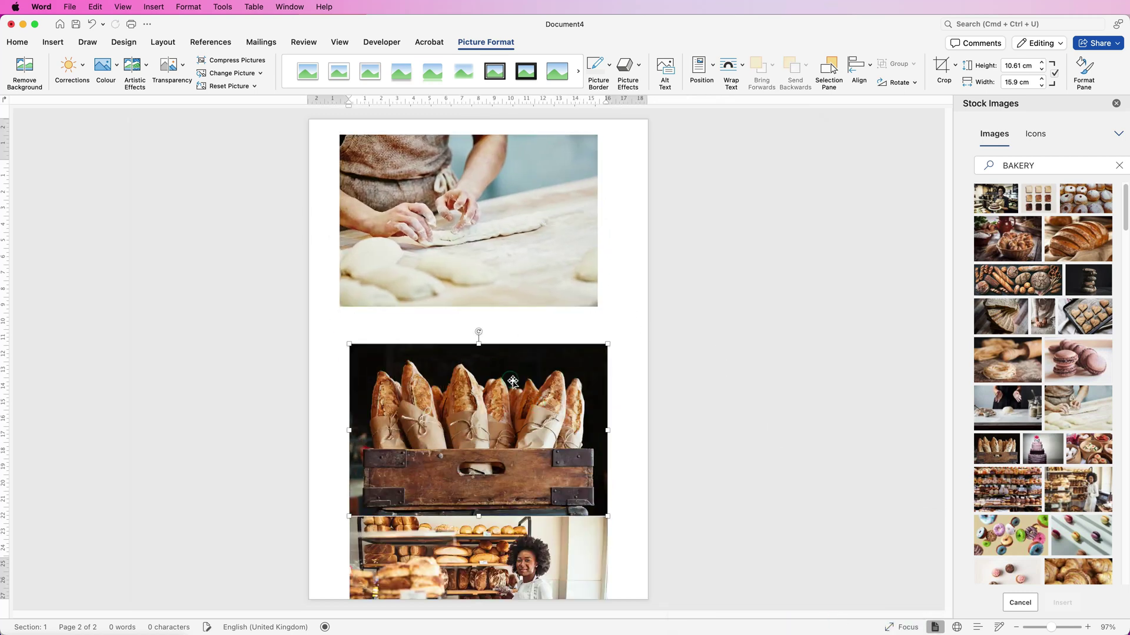
{"action": "right_click", "coordinate": [513, 378]}
{"action": "mouse_move", "coordinate": [624, 541]}
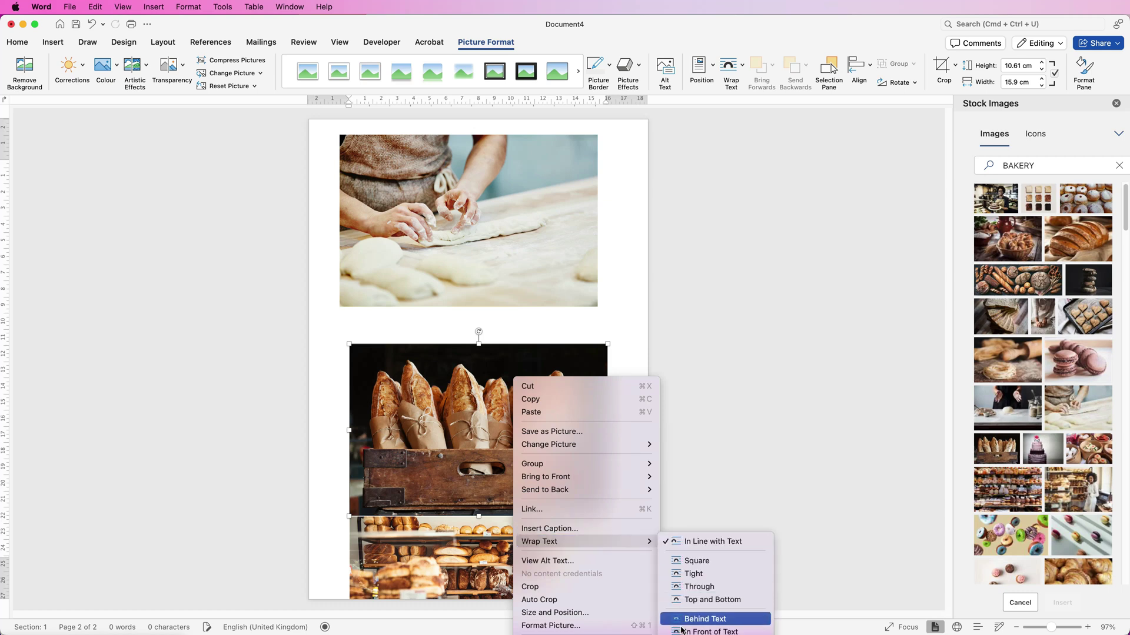
{"action": "left_click", "coordinate": [686, 631]}
{"action": "left_click_drag", "start_coordinate": [487, 524], "coordinate": [474, 412]}
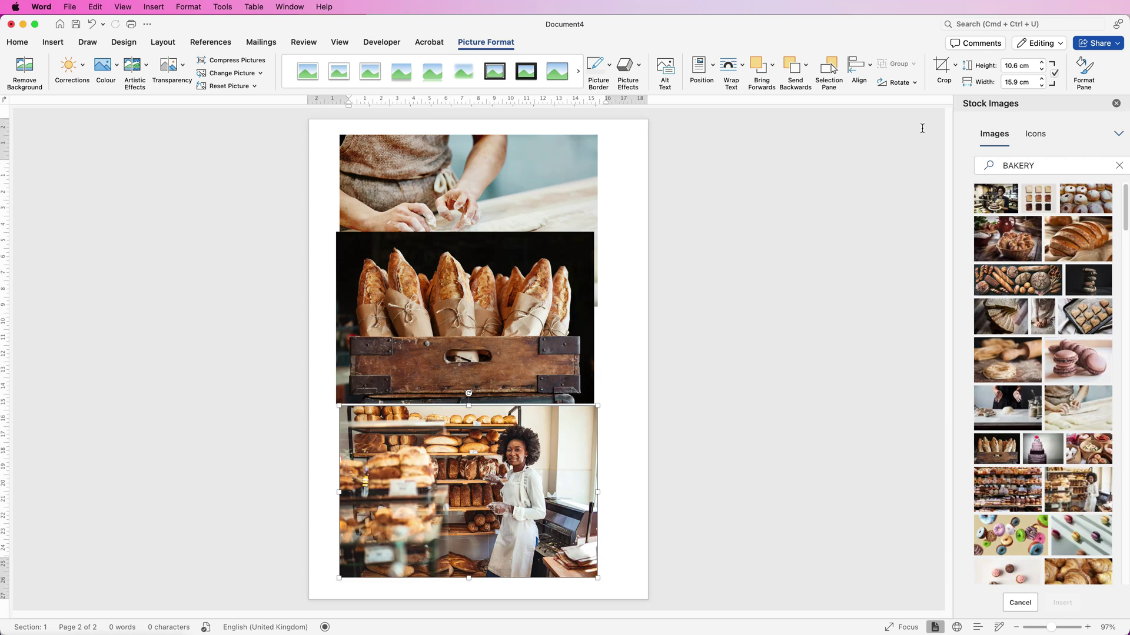
Crop the bakery shop photo to a 3:4 portrait aspect ratio, shifting the image so the woman sits fully inside the frame.
{"action": "left_click", "coordinate": [956, 66]}
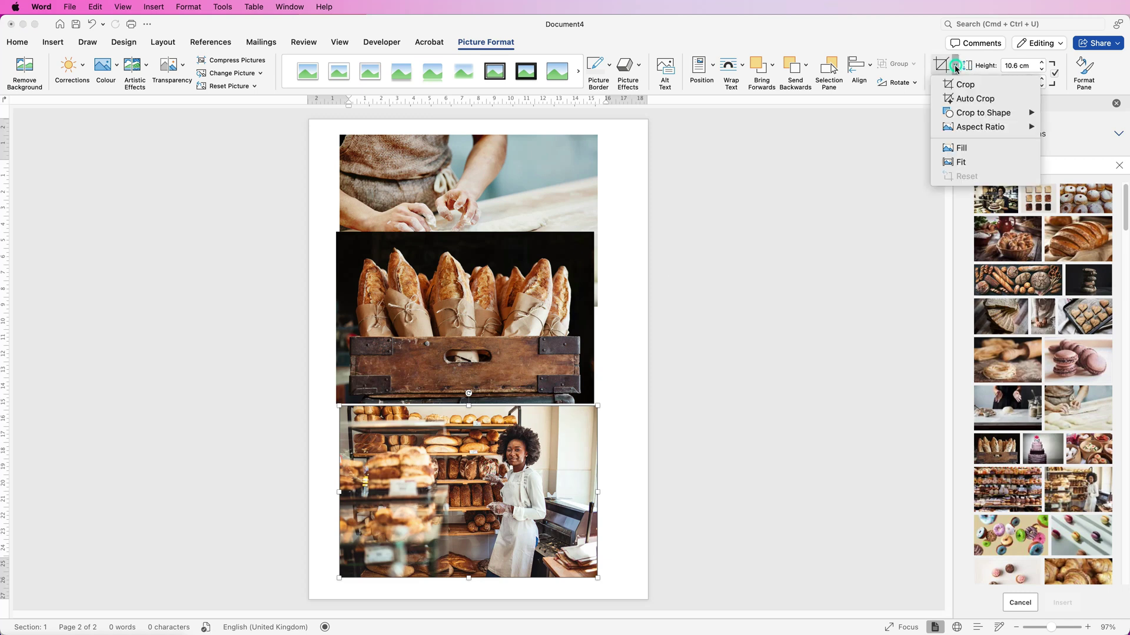
{"action": "mouse_move", "coordinate": [976, 129]}
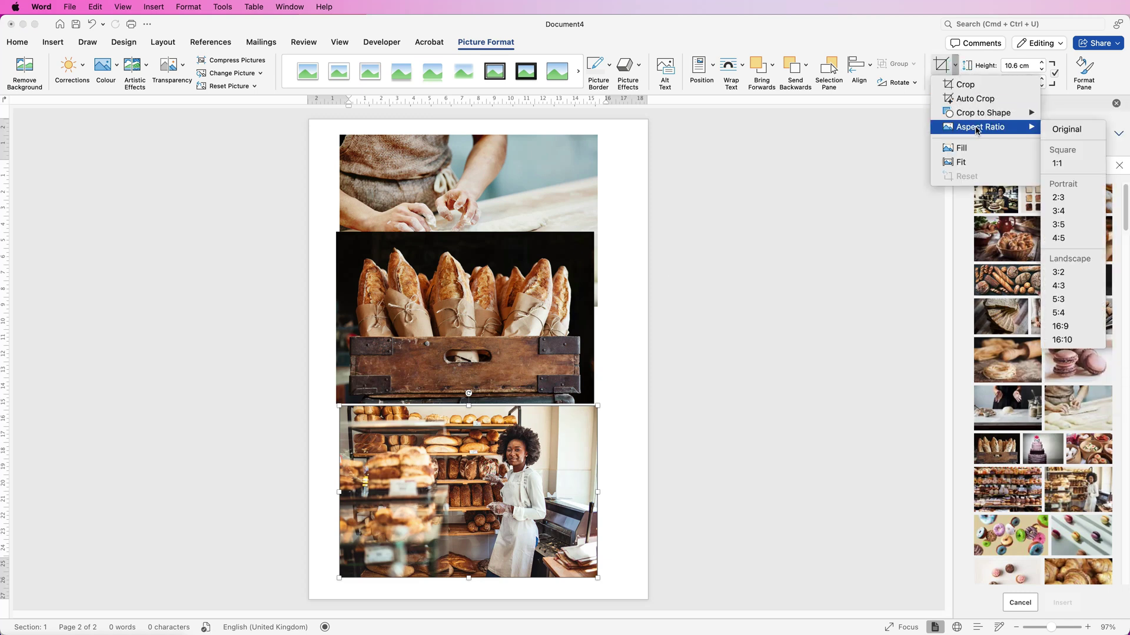
{"action": "left_click", "coordinate": [1059, 211]}
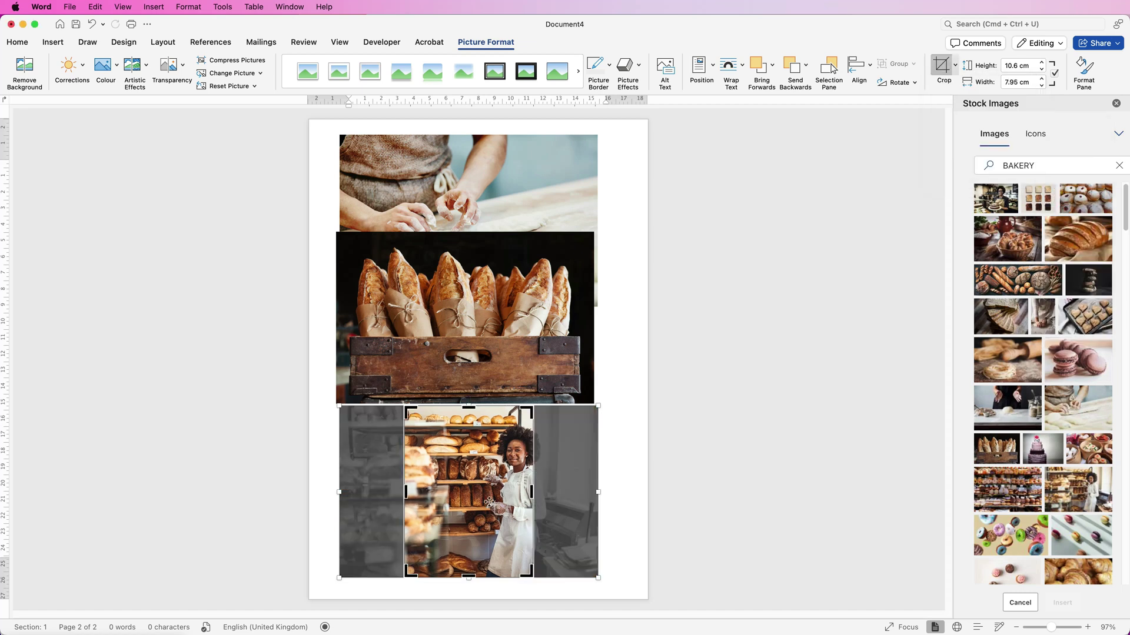
{"action": "left_click_drag", "start_coordinate": [480, 494], "coordinate": [459, 494]}
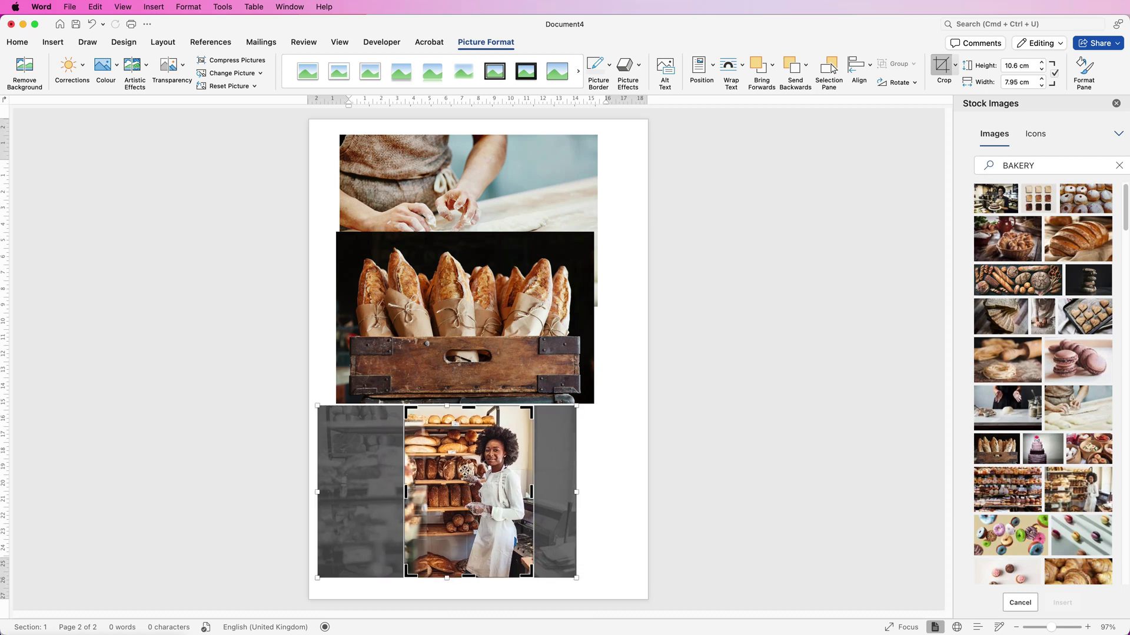
{"action": "key", "text": "Escape"}
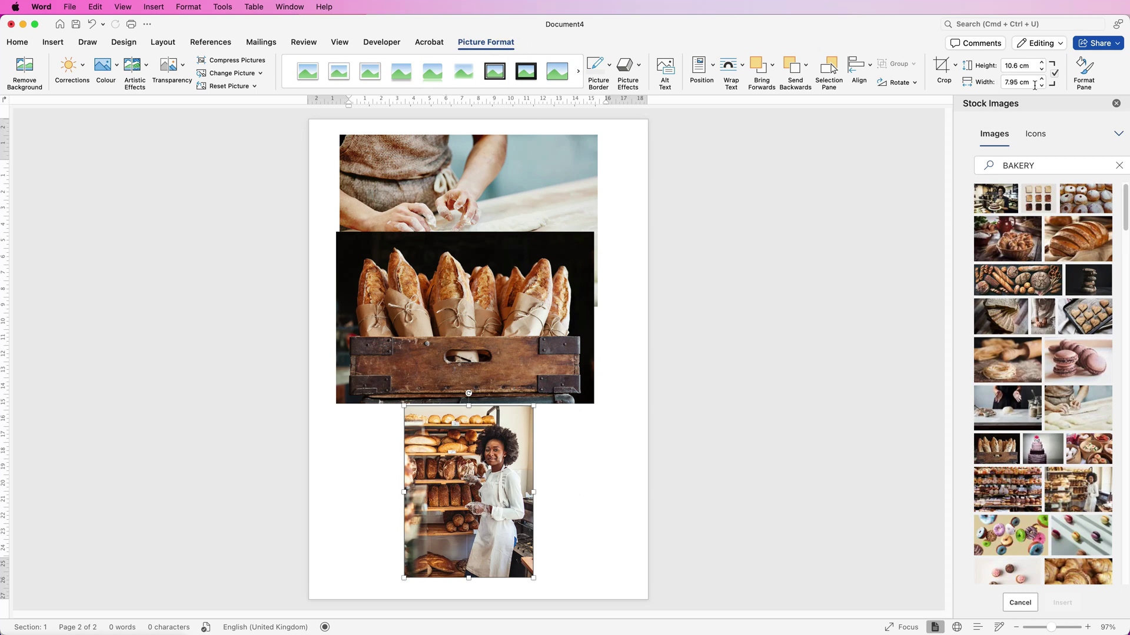
Set the cropped bakery shop photo's width to 6.7 cm.
{"action": "left_click_drag", "start_coordinate": [1031, 82], "coordinate": [1000, 83]}
{"action": "type", "text": "6.7"}
{"action": "key", "text": "Return"}
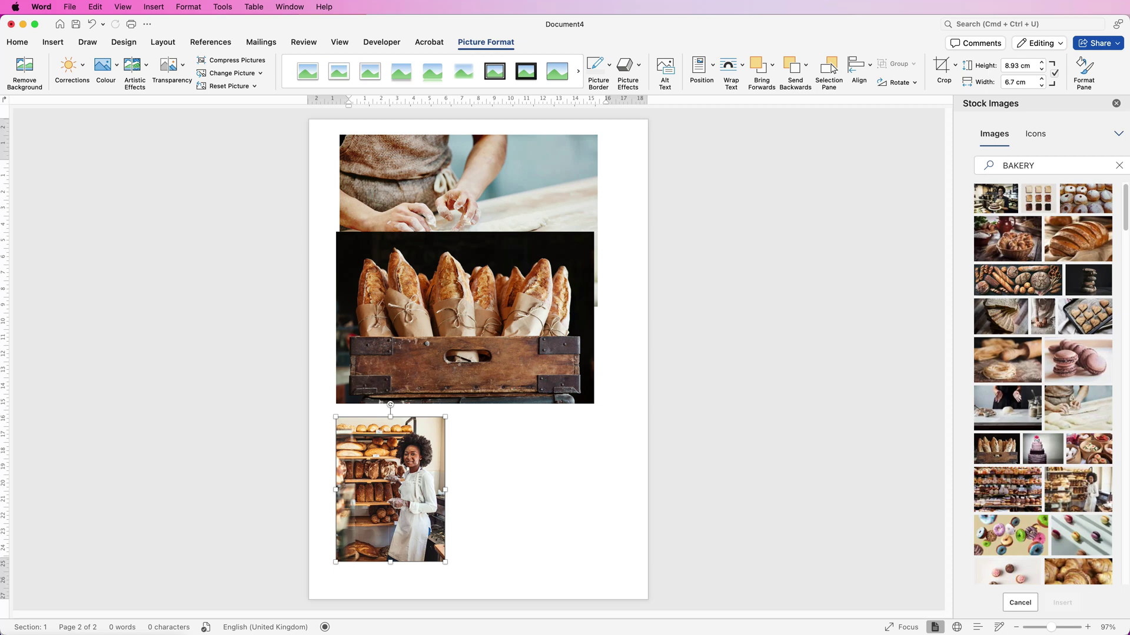
Crop the baguette photo to a 3:4 portrait aspect ratio, shifting the image within the crop frame.
{"action": "left_click", "coordinate": [464, 317]}
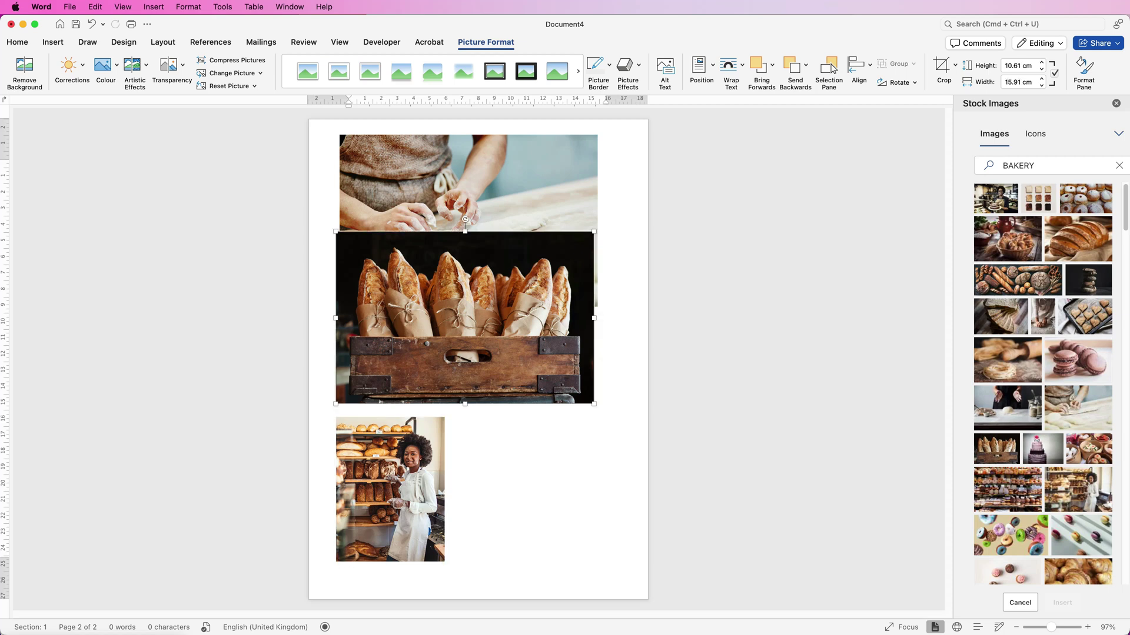
{"action": "left_click", "coordinate": [955, 65]}
{"action": "mouse_move", "coordinate": [995, 128]}
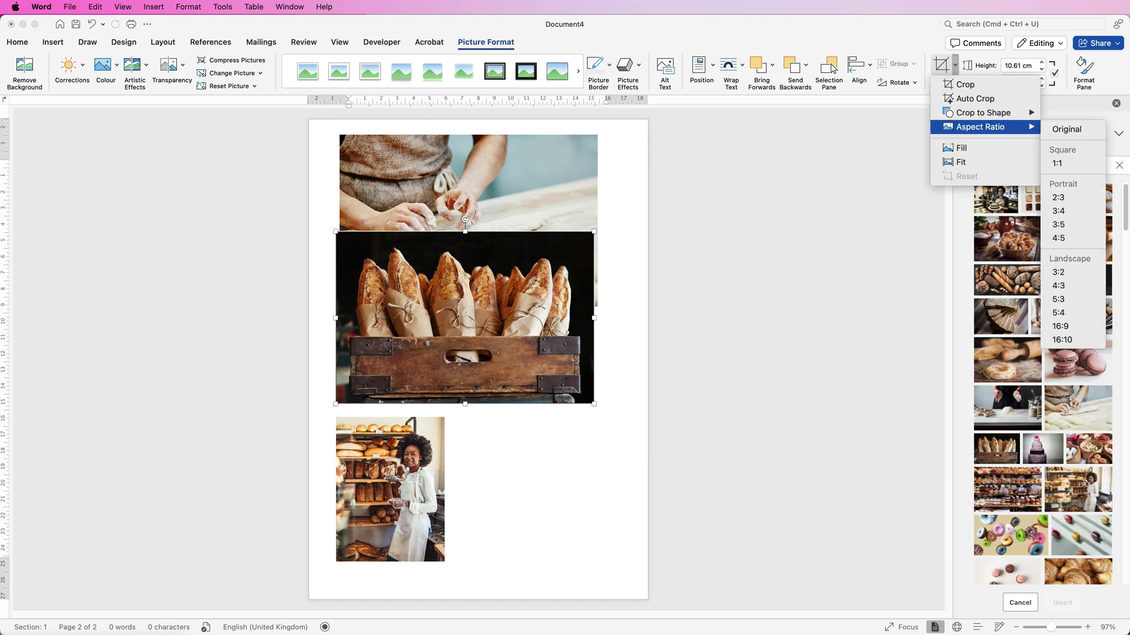
{"action": "left_click", "coordinate": [1058, 211]}
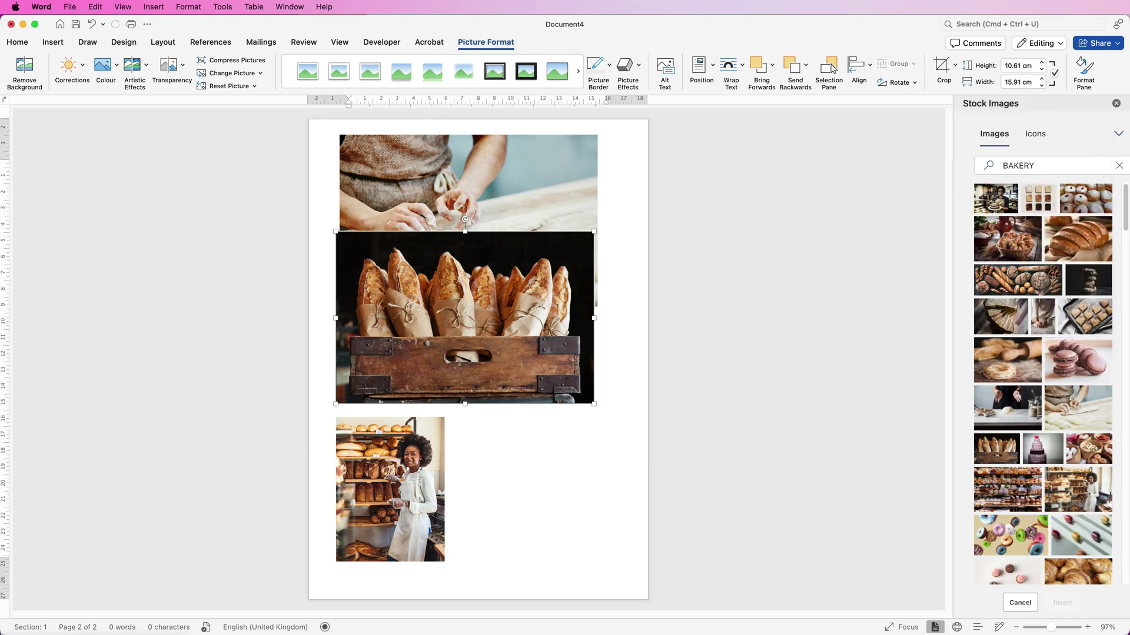
{"action": "left_click_drag", "start_coordinate": [464, 332], "coordinate": [489, 333]}
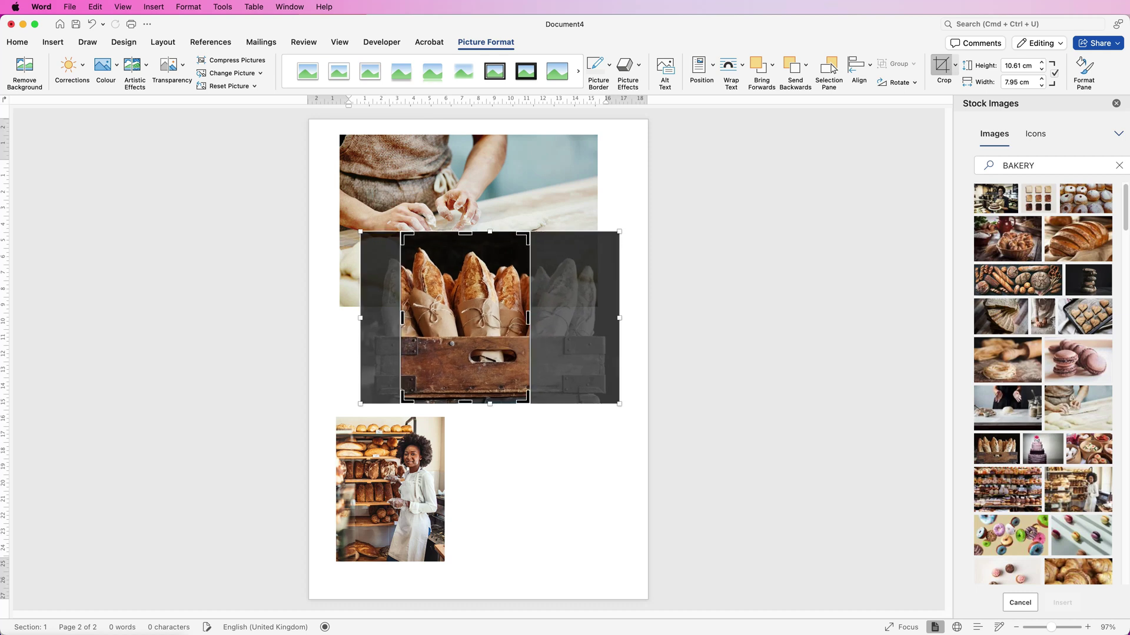
{"action": "key", "text": "Escape"}
Set the cropped baguette photo's width to 6.7 cm.
{"action": "left_click", "coordinate": [1021, 81]}
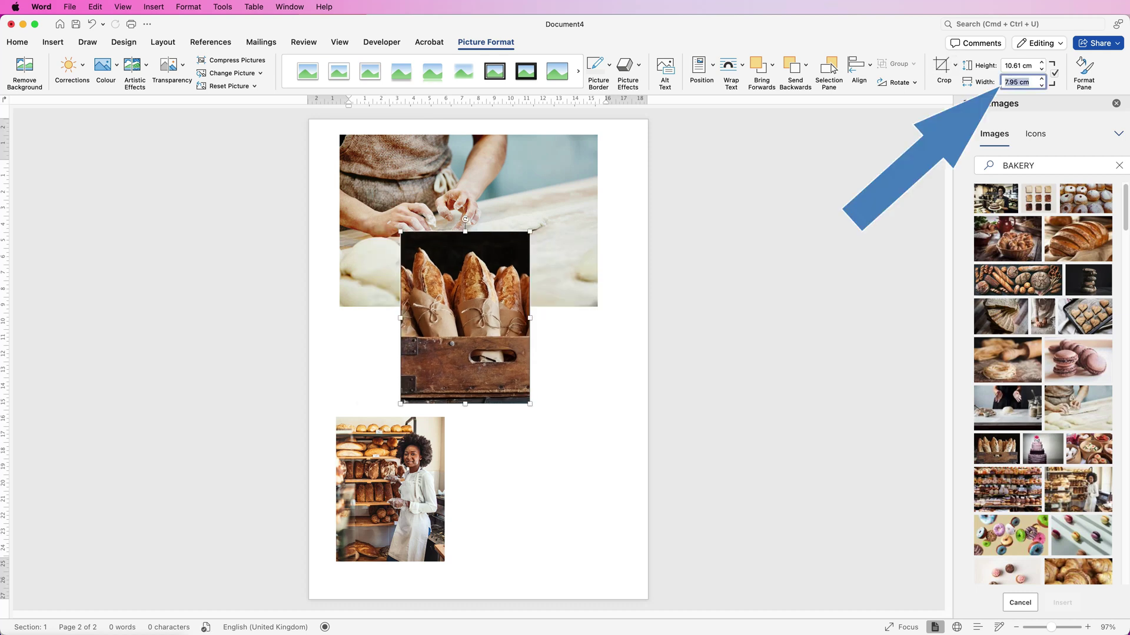
{"action": "type", "text": "6.7"}
{"action": "key", "text": "Return"}
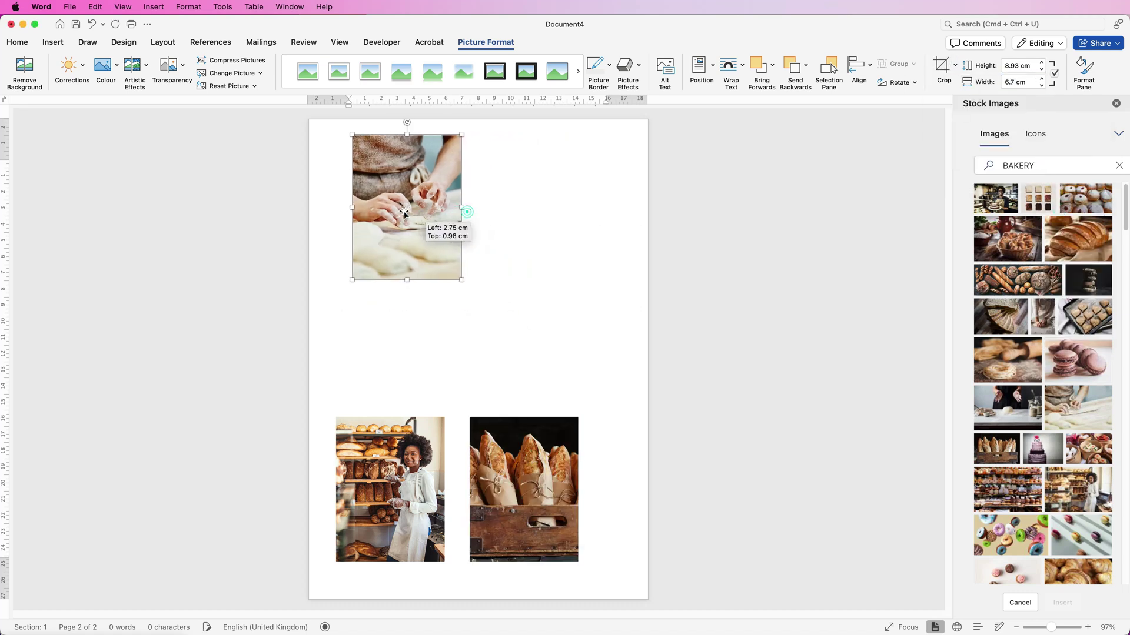
Arrange the three photos in a row along the page's top edge in the order dough, baguettes, bakery shop.
{"action": "left_click_drag", "start_coordinate": [413, 210], "coordinate": [372, 199]}
{"action": "left_click_drag", "start_coordinate": [519, 473], "coordinate": [477, 176]}
{"action": "left_click_drag", "start_coordinate": [390, 488], "coordinate": [609, 194]}
{"action": "left_click_drag", "start_coordinate": [503, 232], "coordinate": [499, 232]}
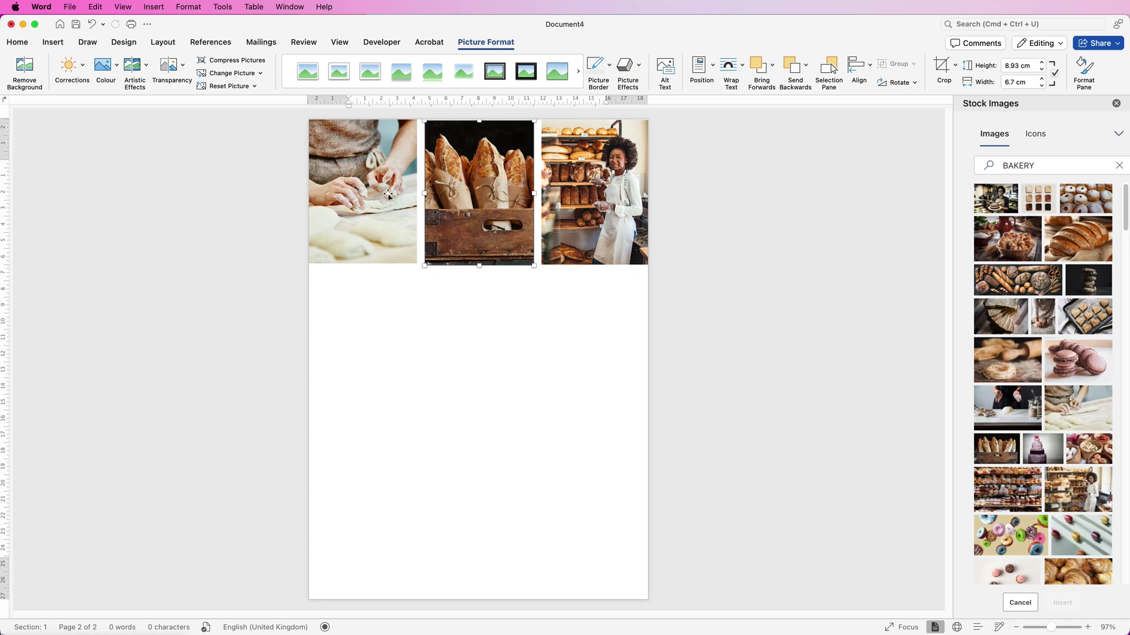
{"action": "mouse_move", "coordinate": [357, 177]}
{"action": "left_mouse_down"}
{"action": "mouse_move", "coordinate": [375, 191]}
{"action": "mouse_move", "coordinate": [355, 187]}
{"action": "left_mouse_up"}
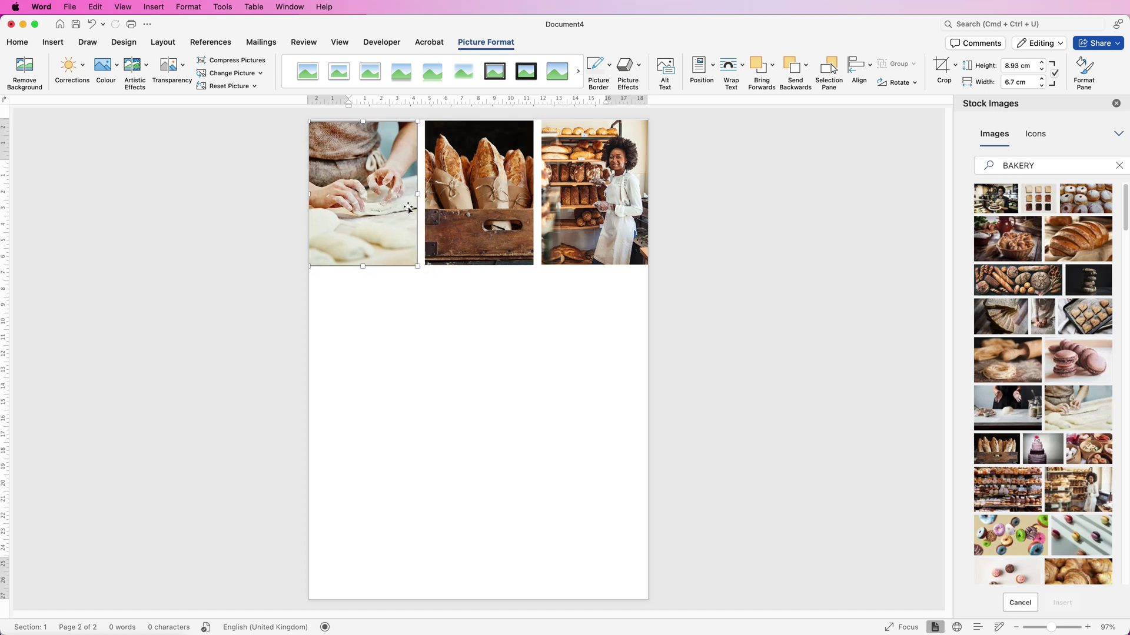
Select all three photos in the row together and distribute them horizontally.
{"action": "left_click", "coordinate": [476, 197], "text": "shift"}
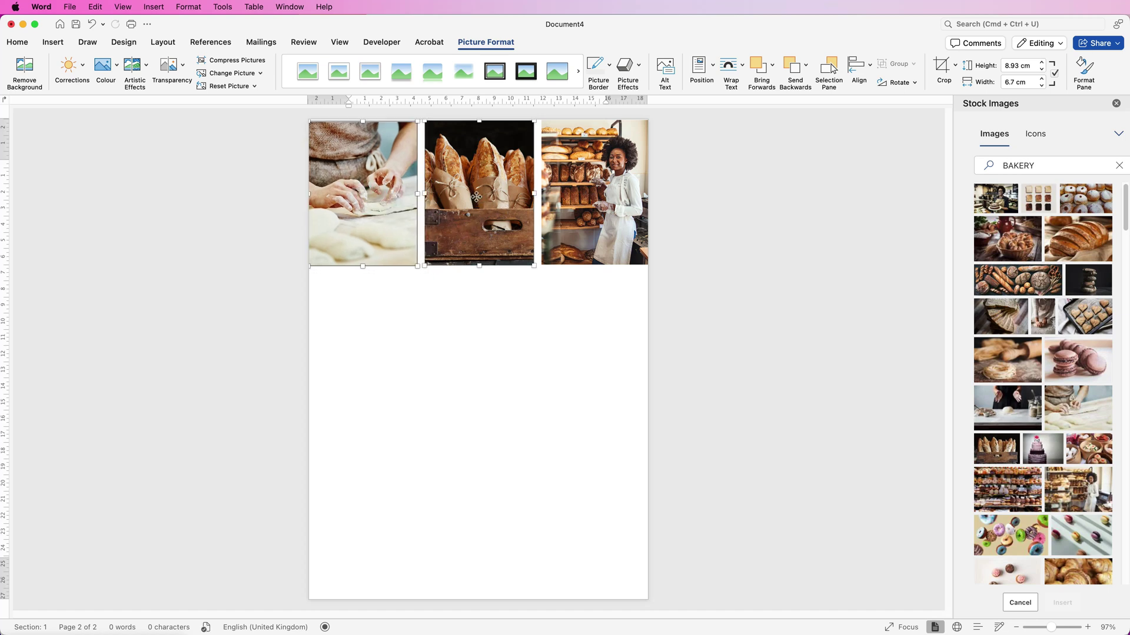
{"action": "left_click", "coordinate": [569, 214], "text": "shift"}
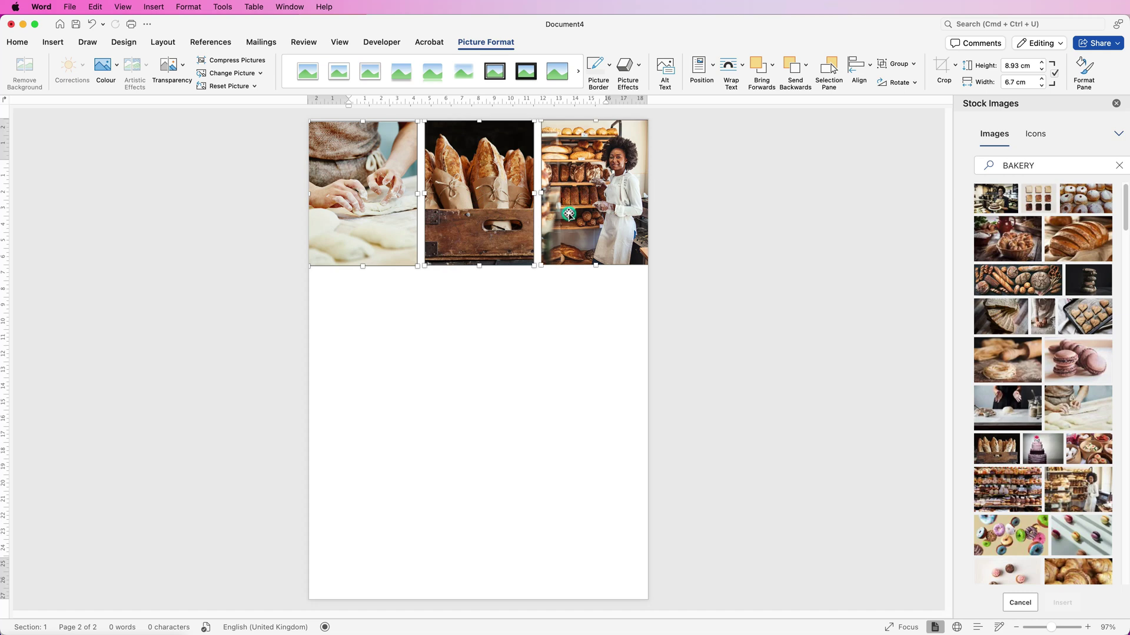
{"action": "left_click", "coordinate": [871, 66]}
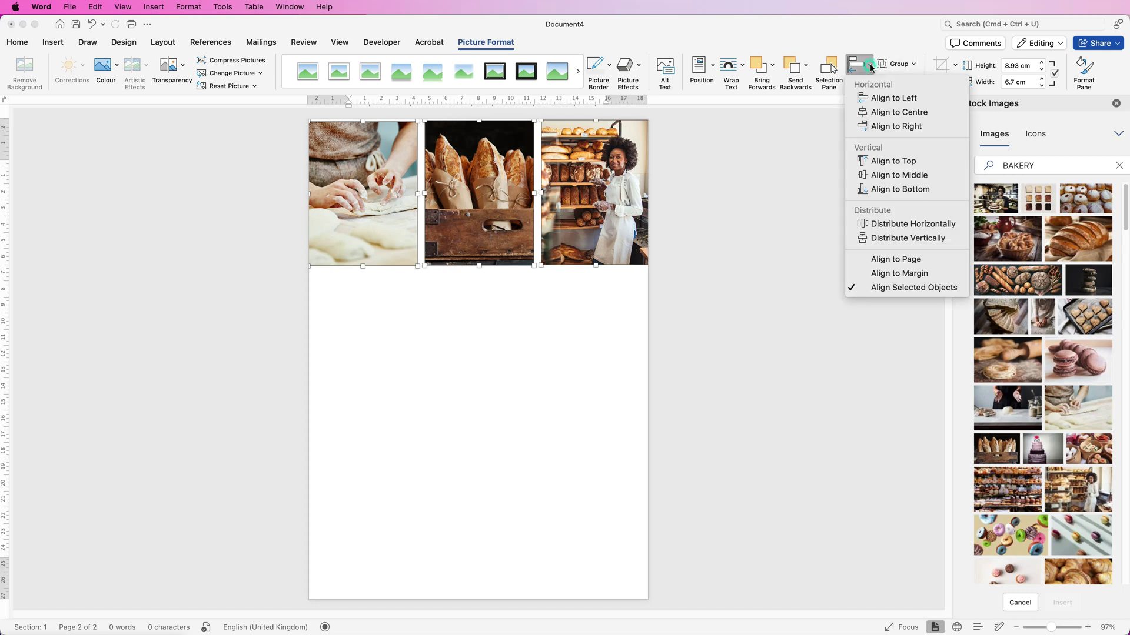
{"action": "left_click", "coordinate": [884, 225]}
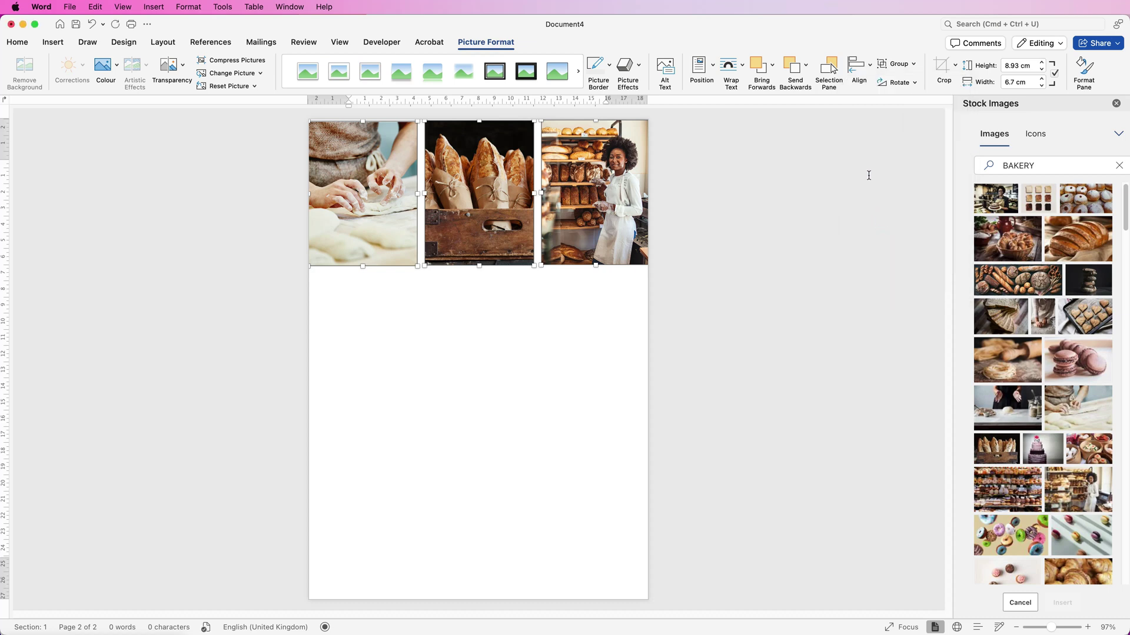
Align the three selected photos to the top so their upper edges line up.
{"action": "left_click", "coordinate": [871, 68]}
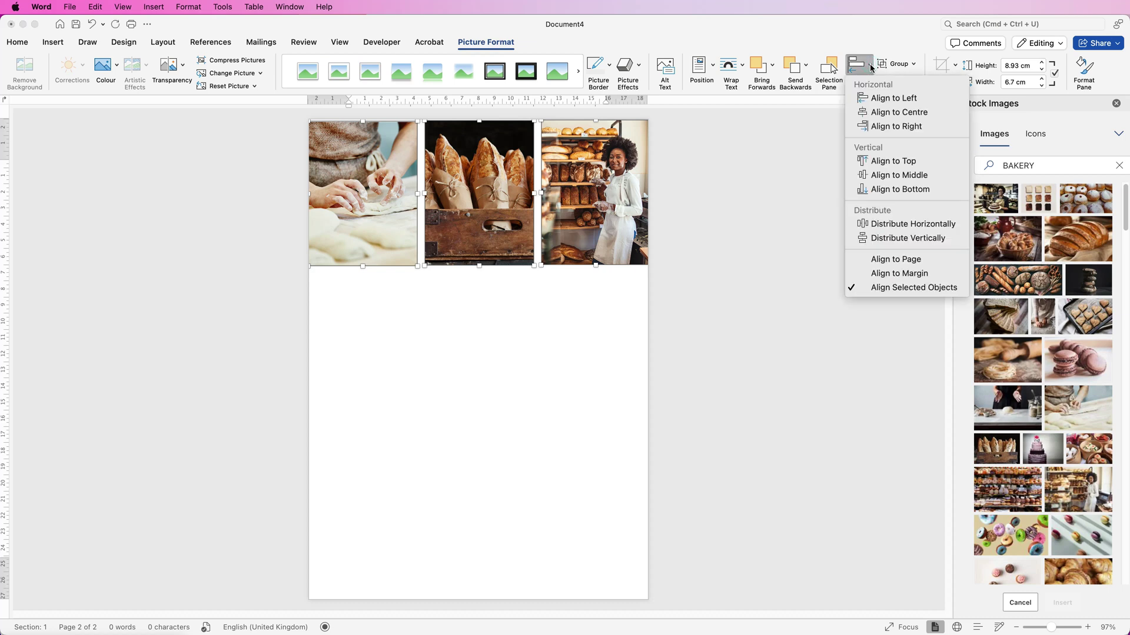
{"action": "left_click", "coordinate": [888, 161]}
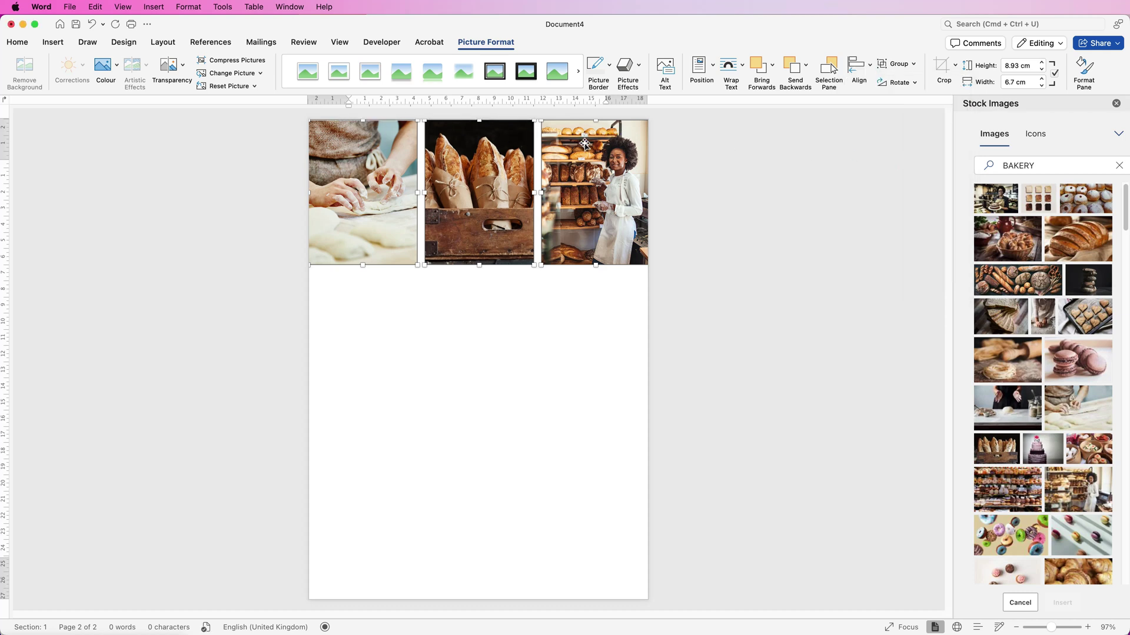
Group the three photos and move the group flush against the page's top edge.
{"action": "left_click", "coordinate": [913, 64]}
{"action": "left_click", "coordinate": [911, 82]}
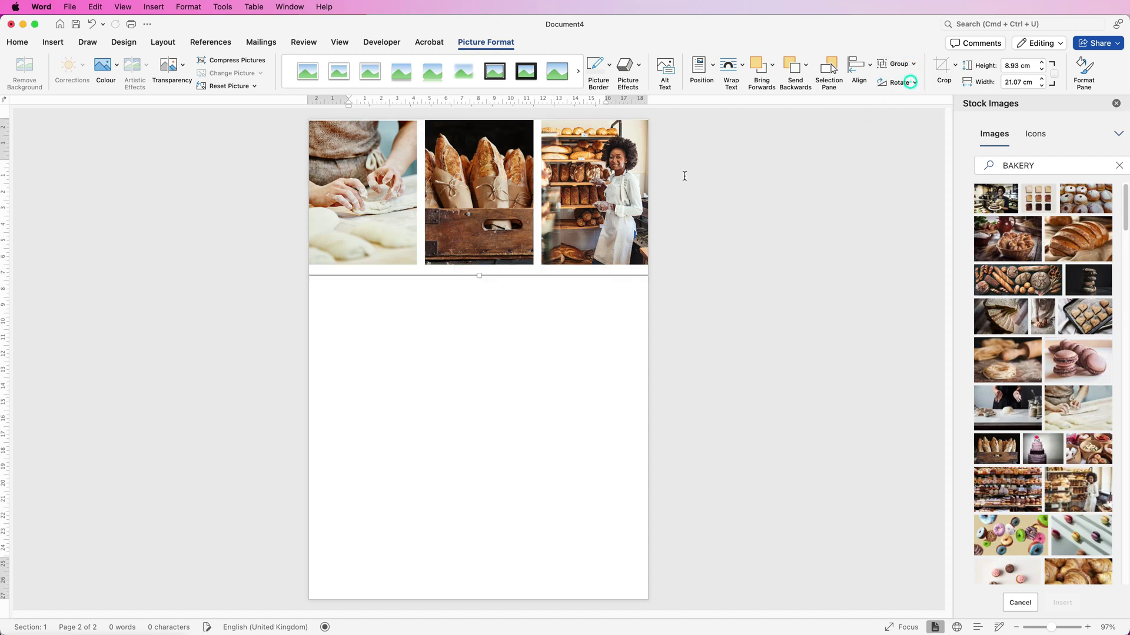
{"action": "mouse_move", "coordinate": [583, 196]}
{"action": "left_mouse_down"}
{"action": "mouse_move", "coordinate": [570, 213]}
{"action": "mouse_move", "coordinate": [580, 193]}
{"action": "left_mouse_up"}
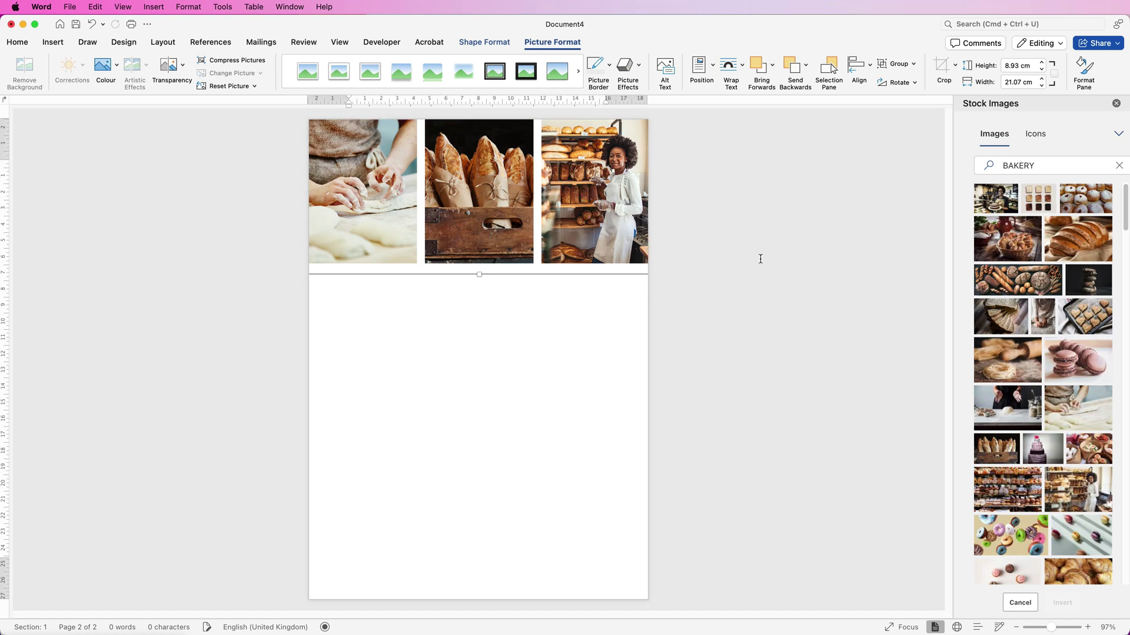
{"action": "left_click", "coordinate": [503, 298]}
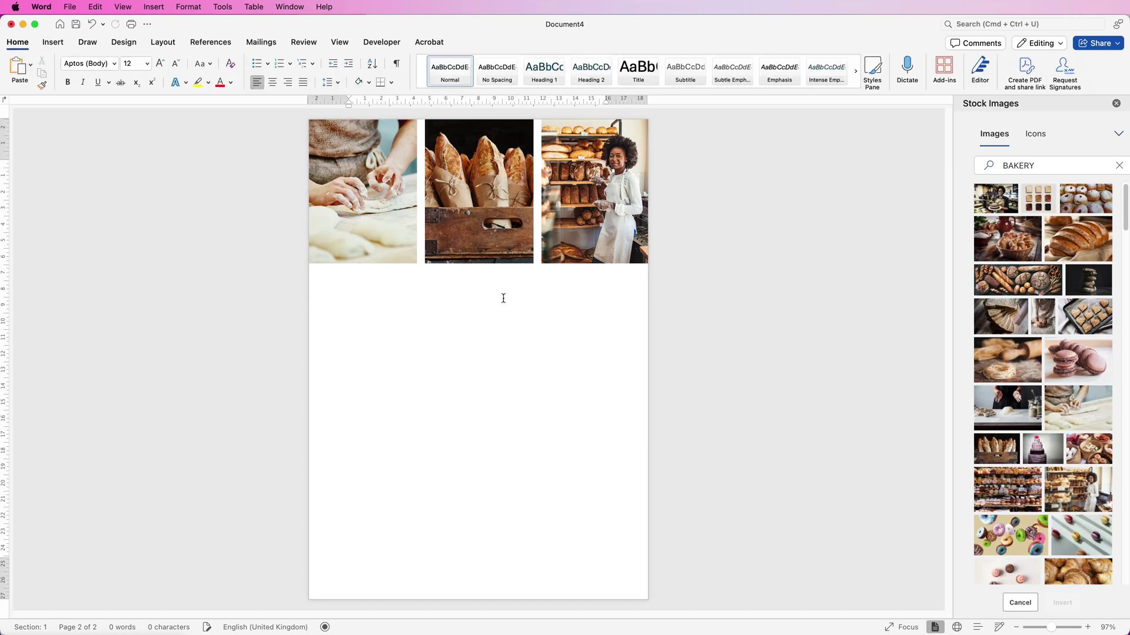
Draw a text box about 10.8 cm wide and 2.54 cm high below the photos, containing "Bakery Course".
{"action": "left_click", "coordinate": [53, 42]}
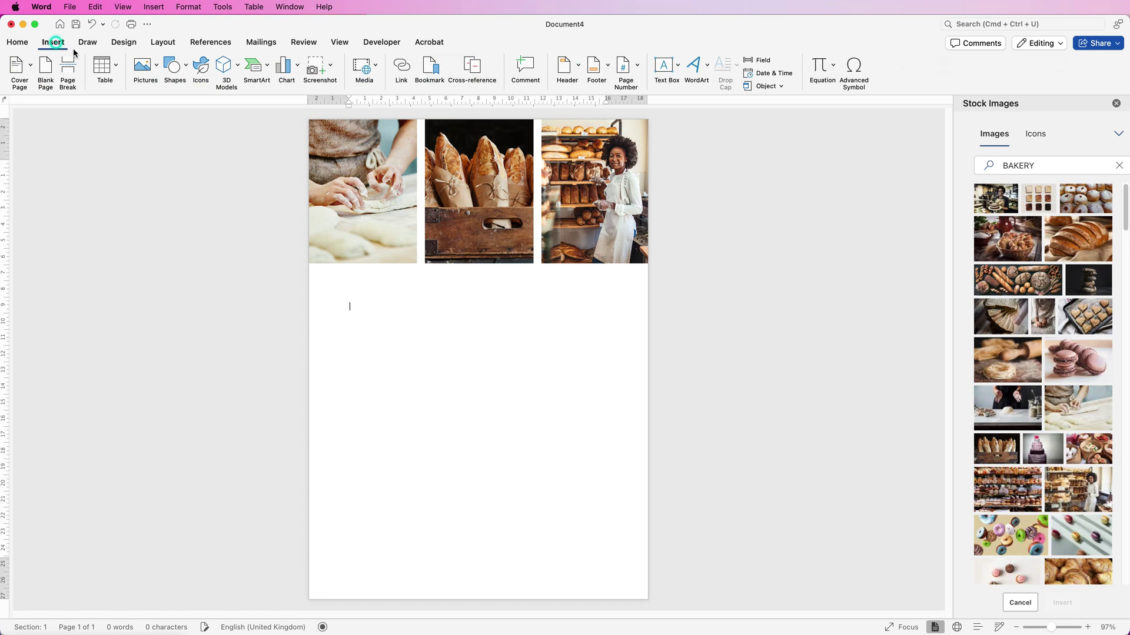
{"action": "left_click", "coordinate": [677, 69]}
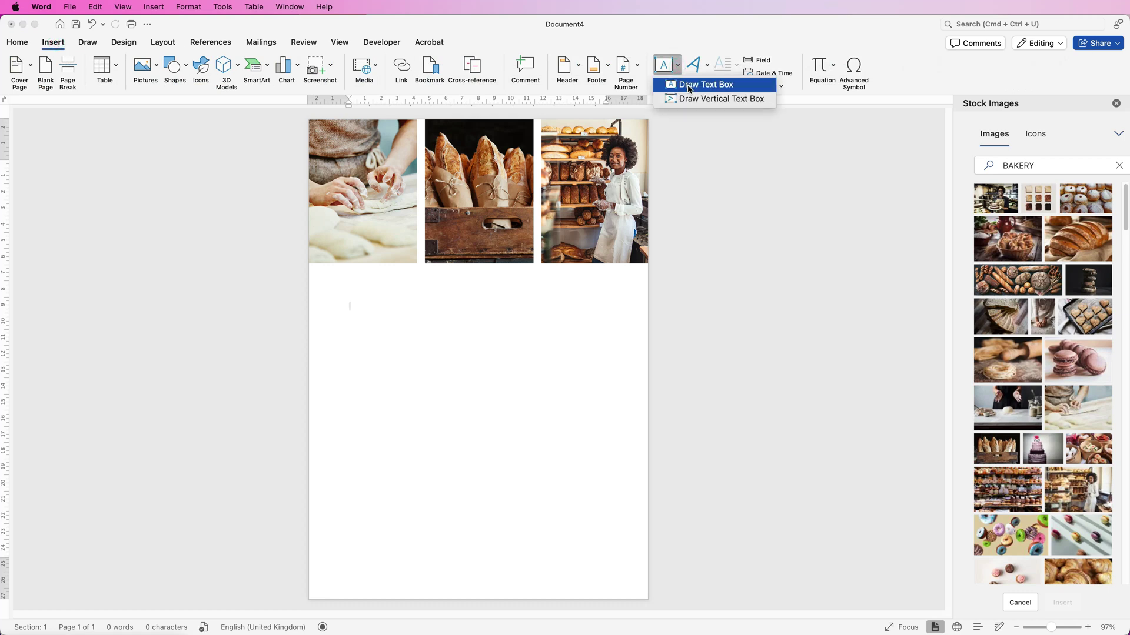
{"action": "left_click", "coordinate": [692, 85]}
{"action": "left_click_drag", "start_coordinate": [400, 274], "coordinate": [562, 332]}
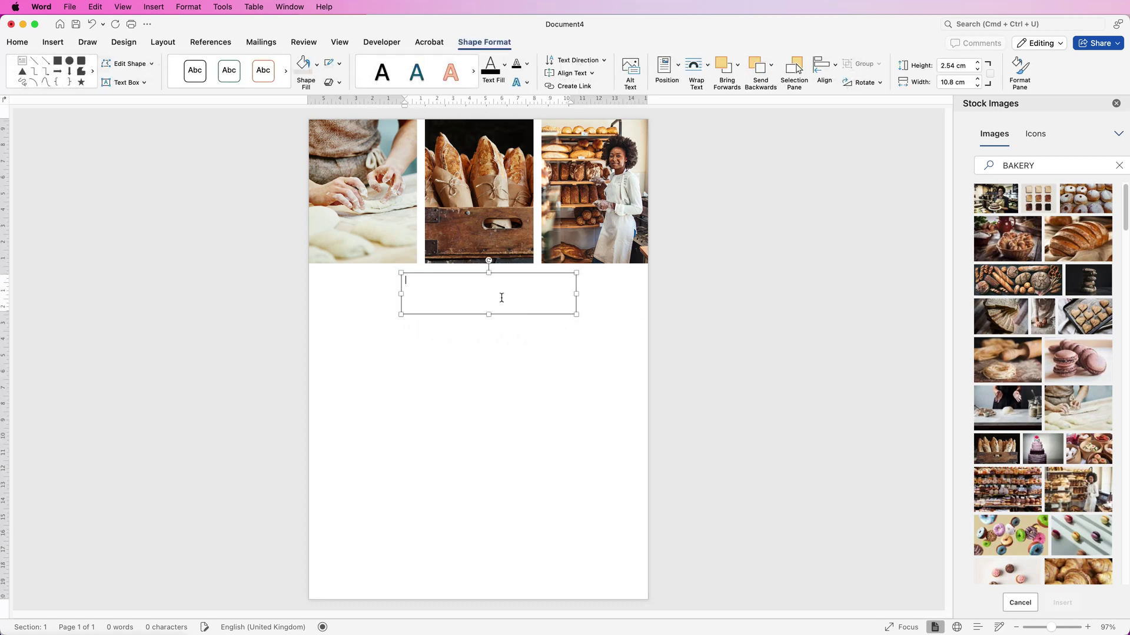
{"action": "type", "text": "Bakery Course"}
{"action": "left_click", "coordinate": [387, 286]}
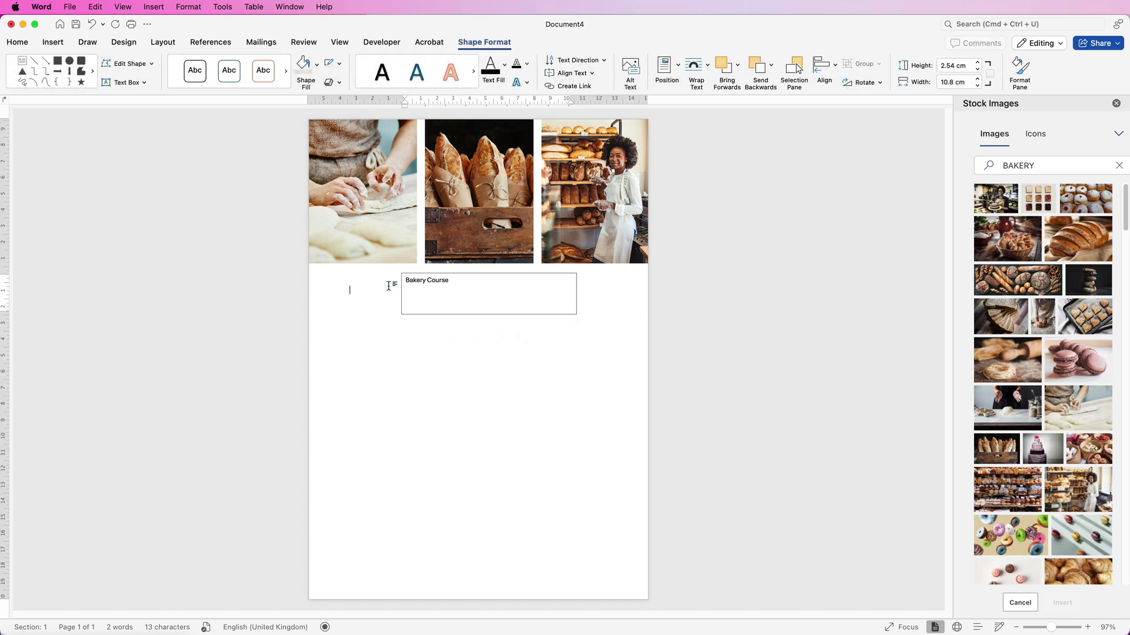
Set the "Bakery Course" text to the Dover Heights font at size 72.
{"action": "left_click", "coordinate": [442, 283]}
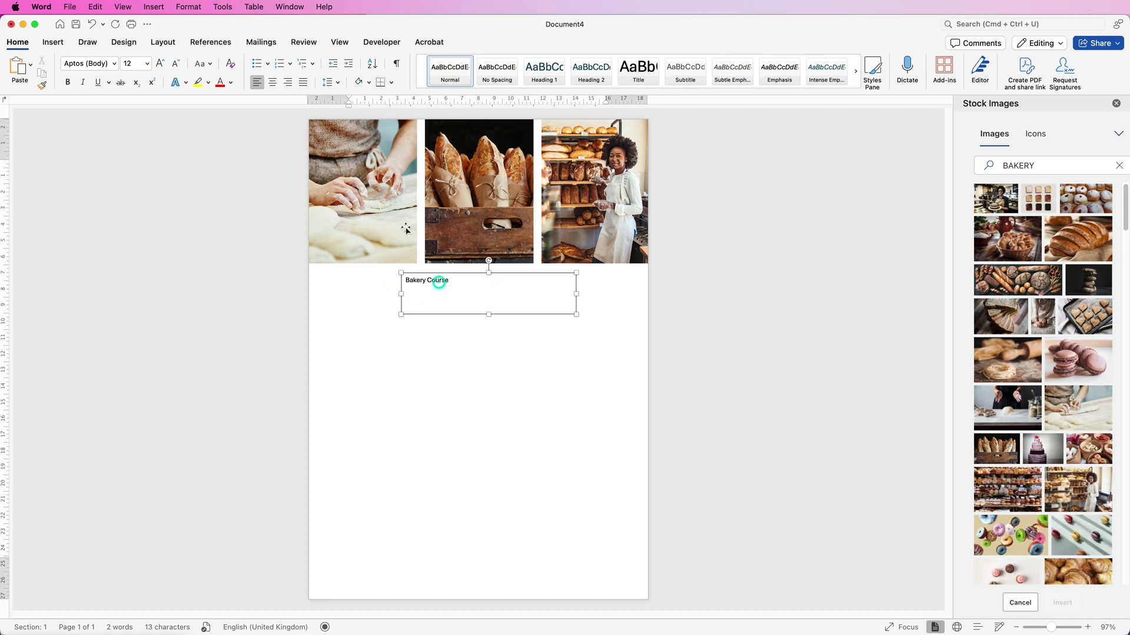
{"action": "left_click", "coordinate": [24, 46]}
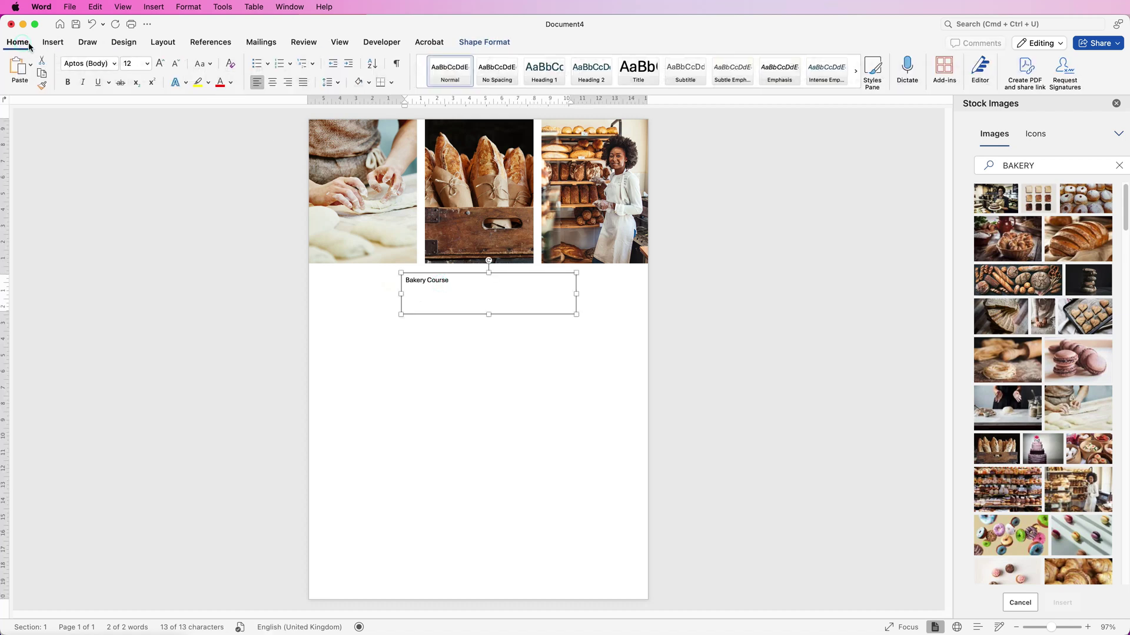
{"action": "left_click", "coordinate": [115, 65]}
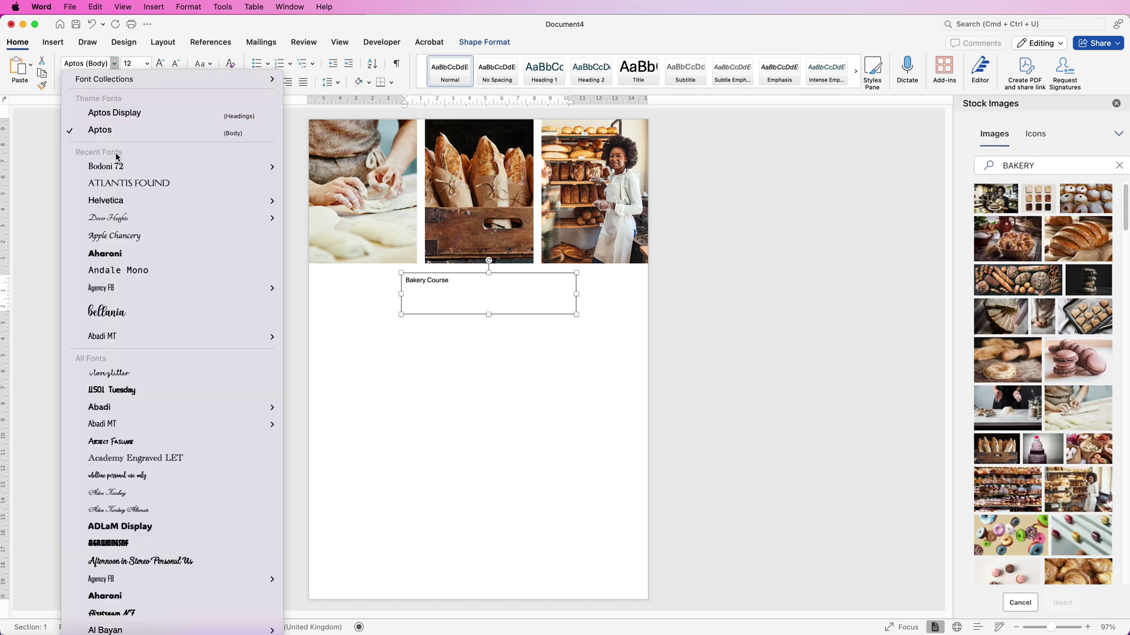
{"action": "mouse_move", "coordinate": [119, 166]}
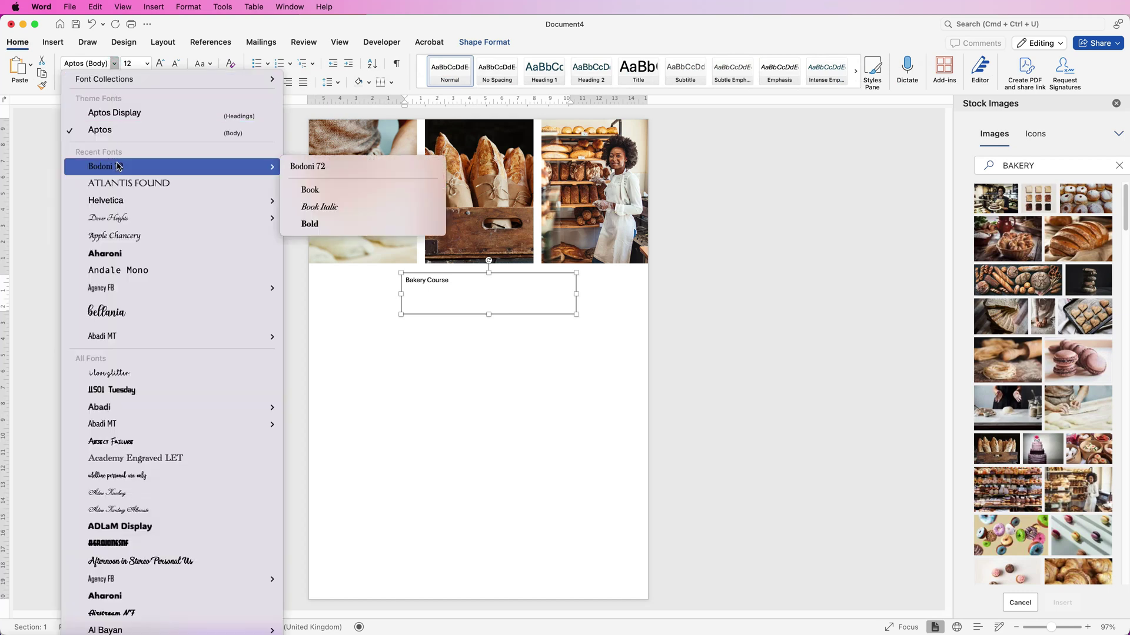
{"action": "left_click", "coordinate": [110, 218]}
{"action": "left_click", "coordinate": [147, 67]}
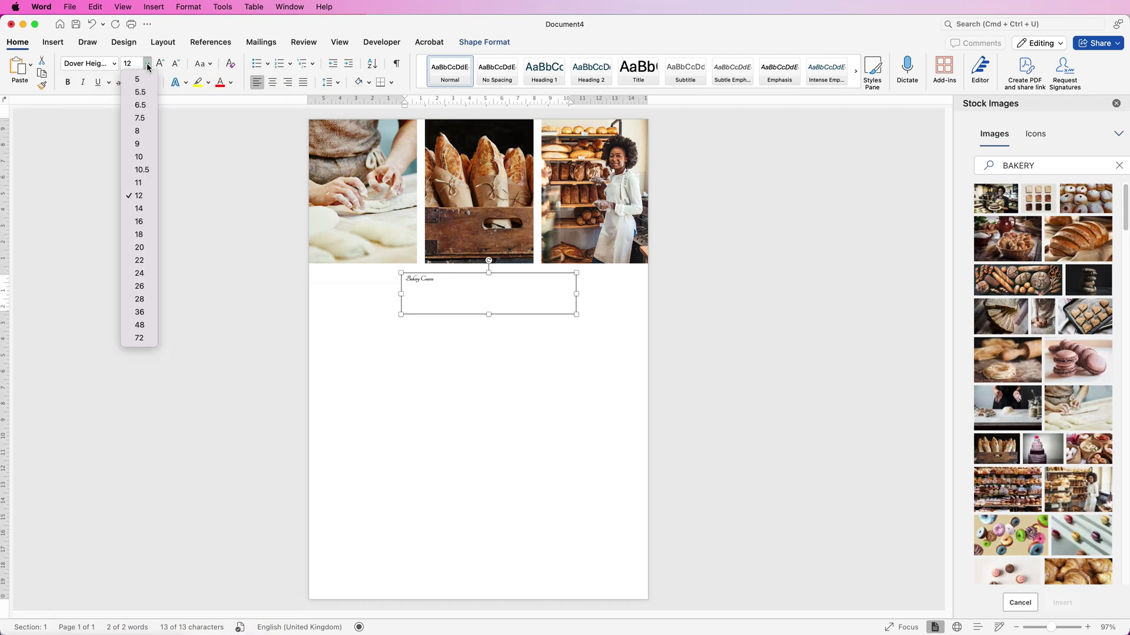
{"action": "left_click", "coordinate": [141, 338]}
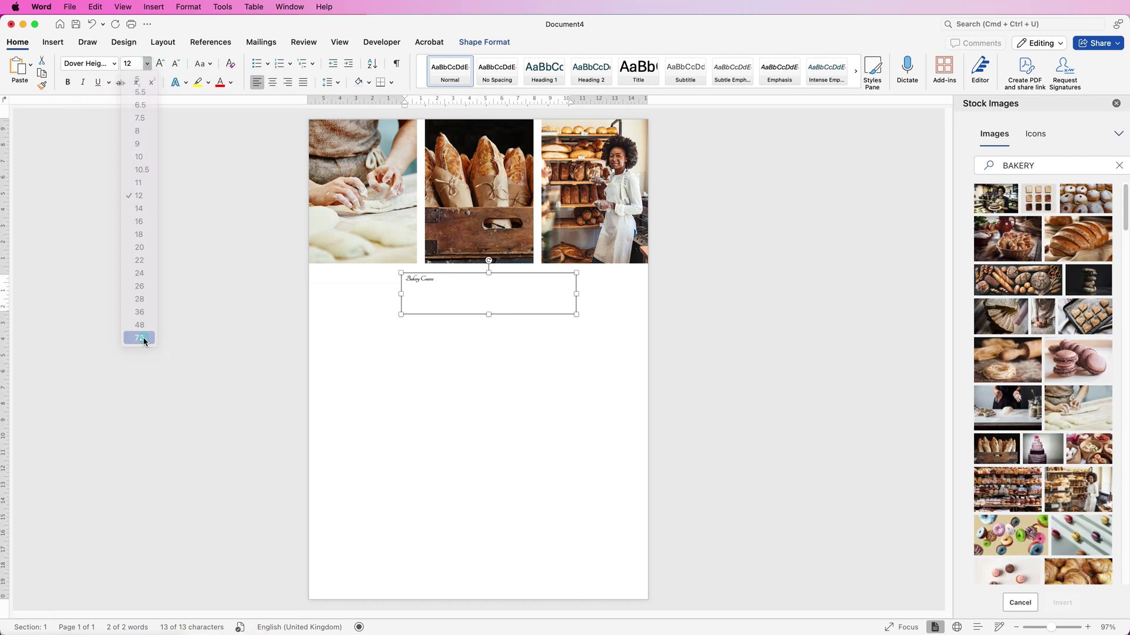
Enlarge the "Bakery Course" text box to about 11.84 by 3.2 cm and move it near the page's middle below the photos.
{"action": "left_click_drag", "start_coordinate": [576, 293], "coordinate": [594, 293]}
{"action": "left_click_drag", "start_coordinate": [498, 314], "coordinate": [498, 325]}
{"action": "left_click", "coordinate": [510, 346]}
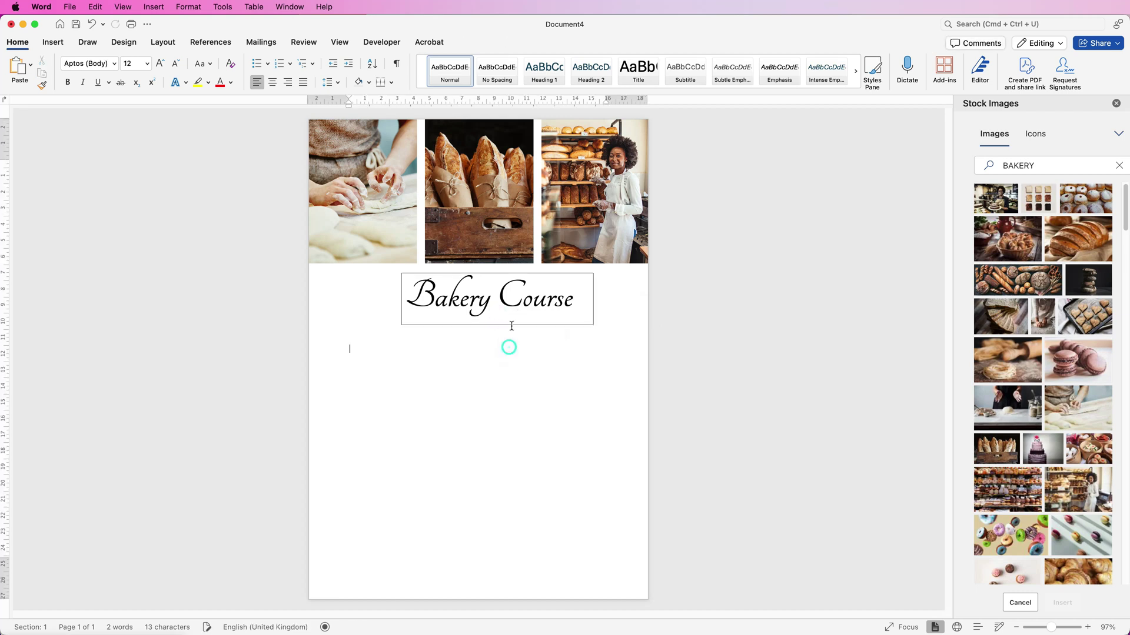
{"action": "mouse_move", "coordinate": [505, 321]}
{"action": "left_mouse_down"}
{"action": "mouse_move", "coordinate": [498, 295]}
{"action": "mouse_move", "coordinate": [500, 310]}
{"action": "left_mouse_up"}
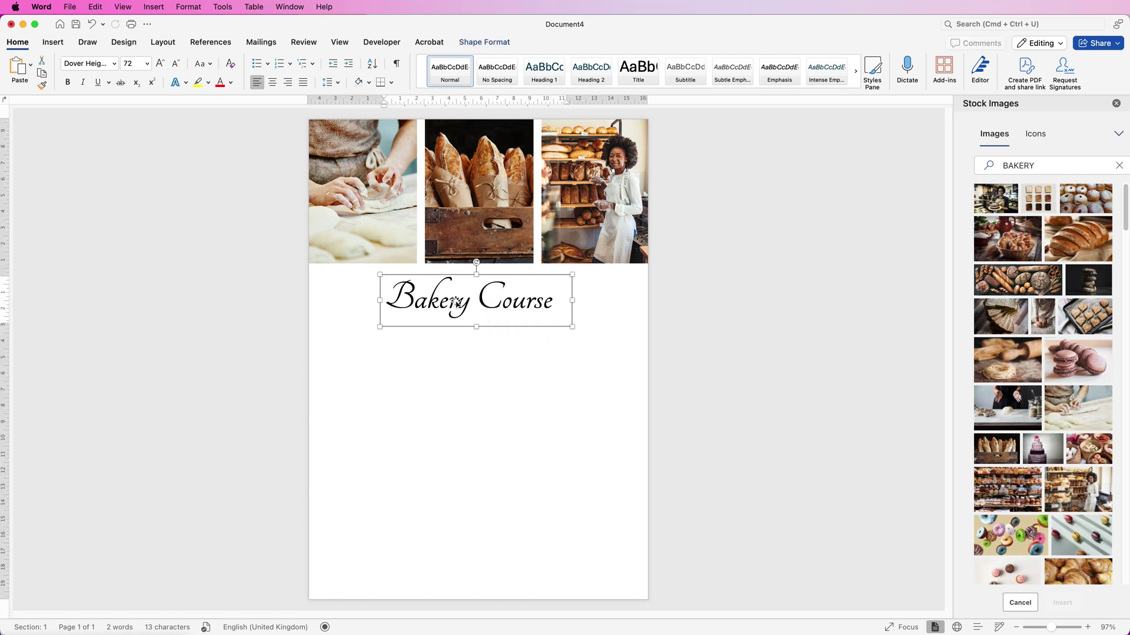
Remove the outline and fill from the "Bakery Course" text box.
{"action": "left_click", "coordinate": [476, 45]}
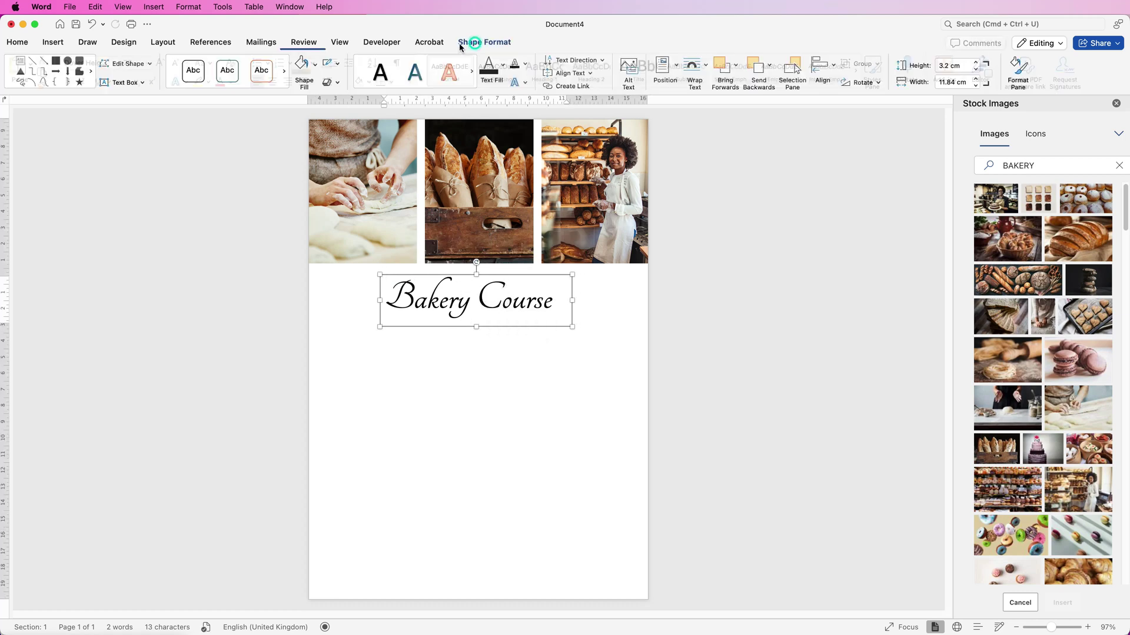
{"action": "left_click", "coordinate": [340, 66]}
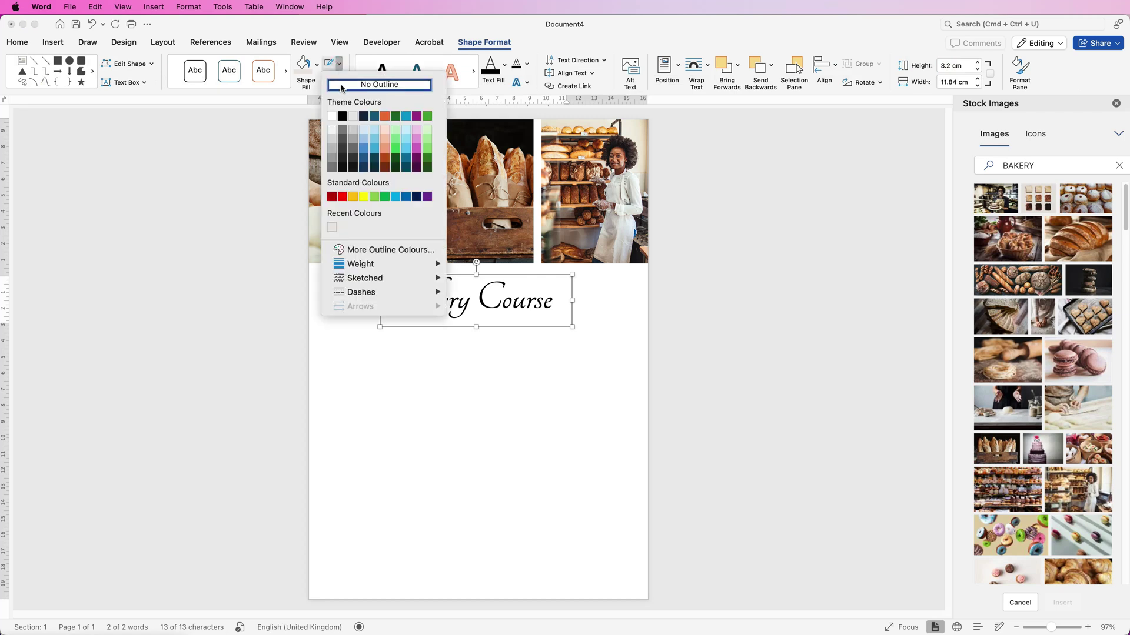
{"action": "left_click", "coordinate": [347, 85]}
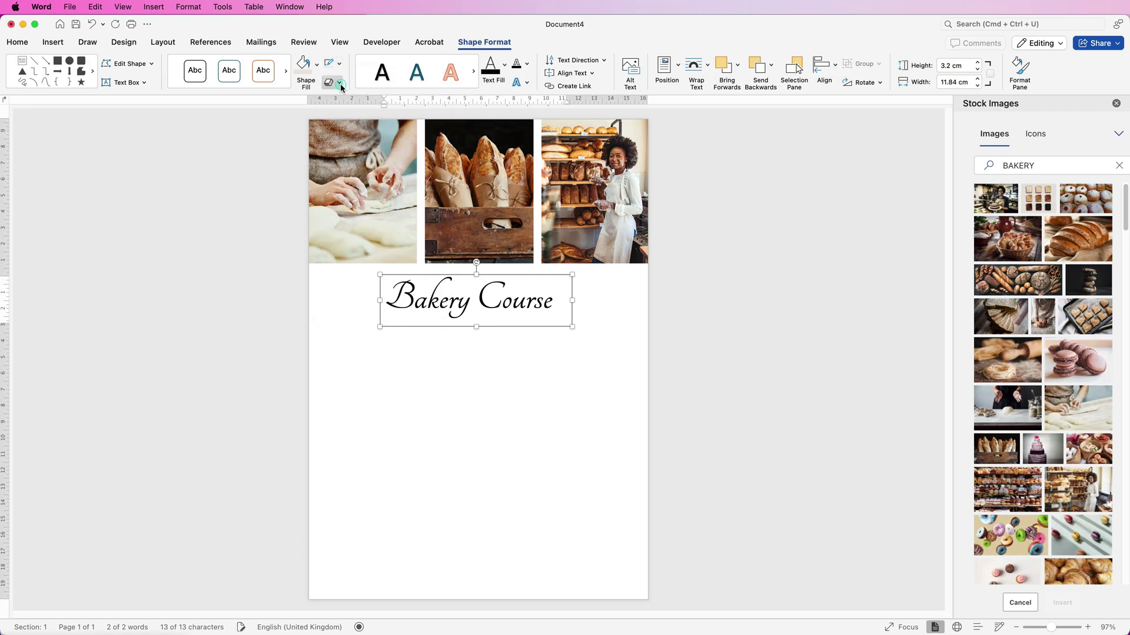
{"action": "left_click", "coordinate": [317, 64]}
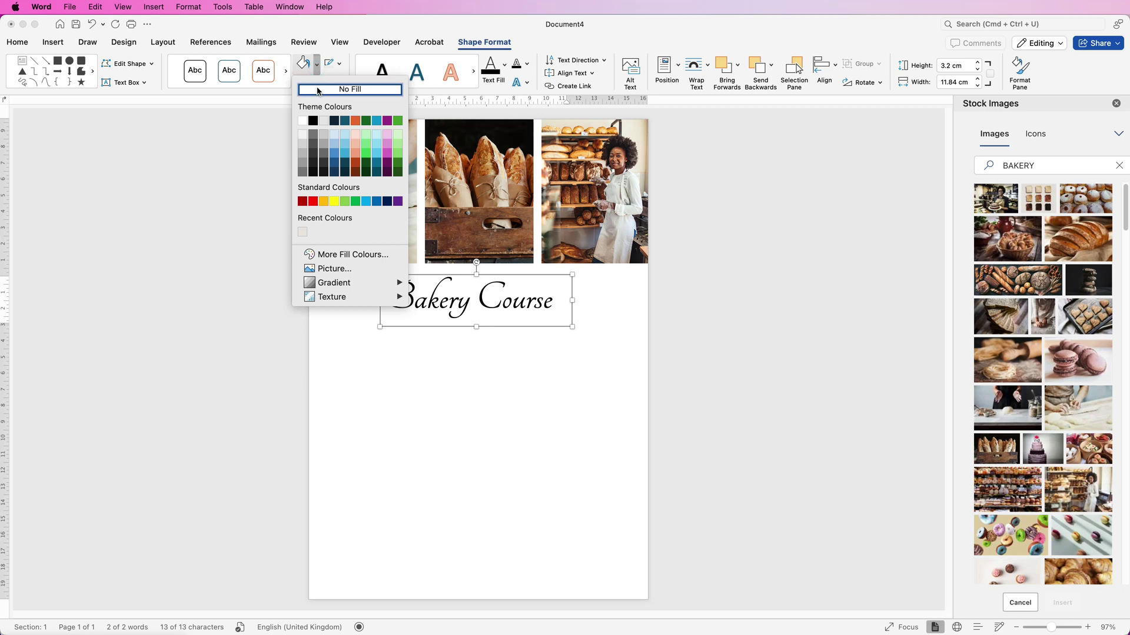
{"action": "left_click", "coordinate": [317, 89]}
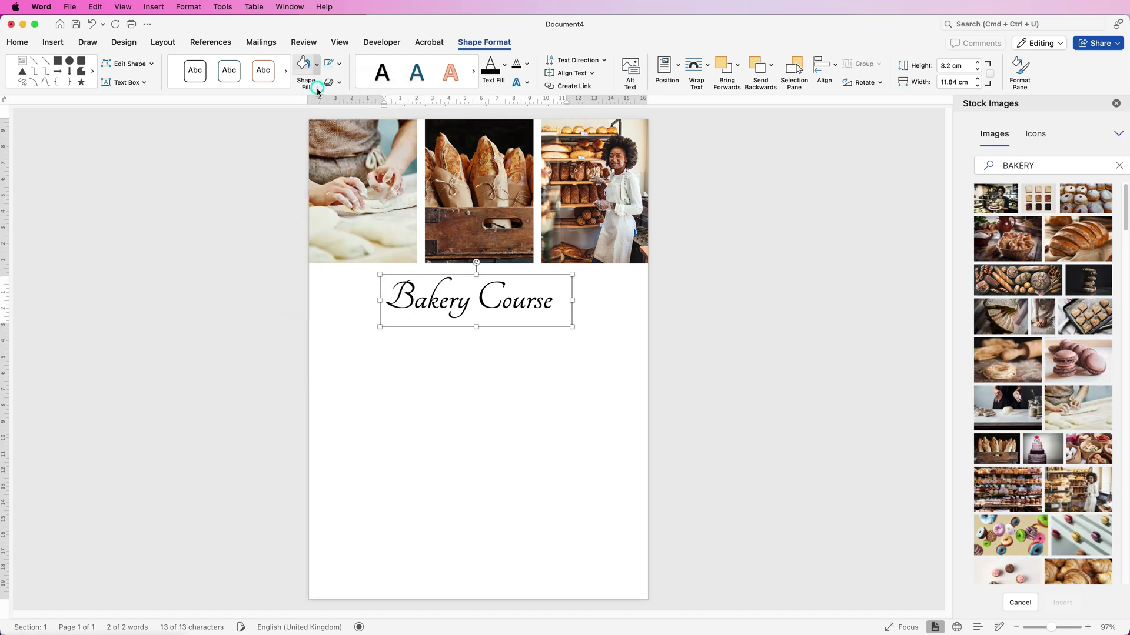
Align the "Bakery Course" text box to the horizontal centre.
{"action": "left_click", "coordinate": [836, 69]}
{"action": "left_click", "coordinate": [850, 112]}
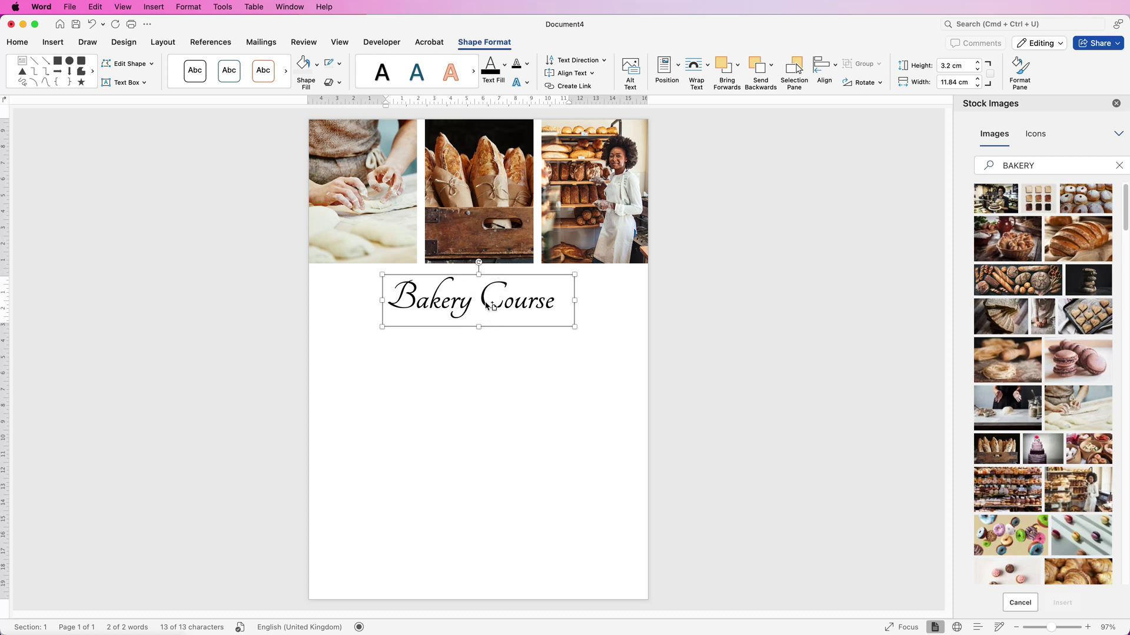
Duplicate the title text box below the original and replace the copy's text with "PRICE LIST".
{"action": "left_click_drag", "start_coordinate": [488, 306], "coordinate": [492, 373]}
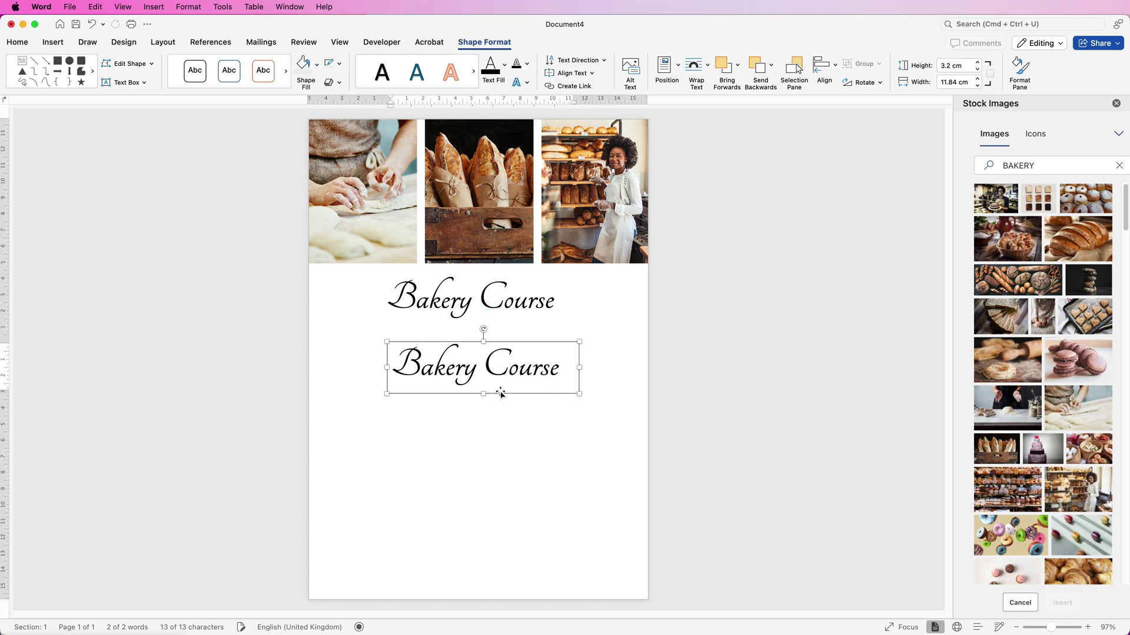
{"action": "left_click_drag", "start_coordinate": [560, 370], "coordinate": [420, 369]}
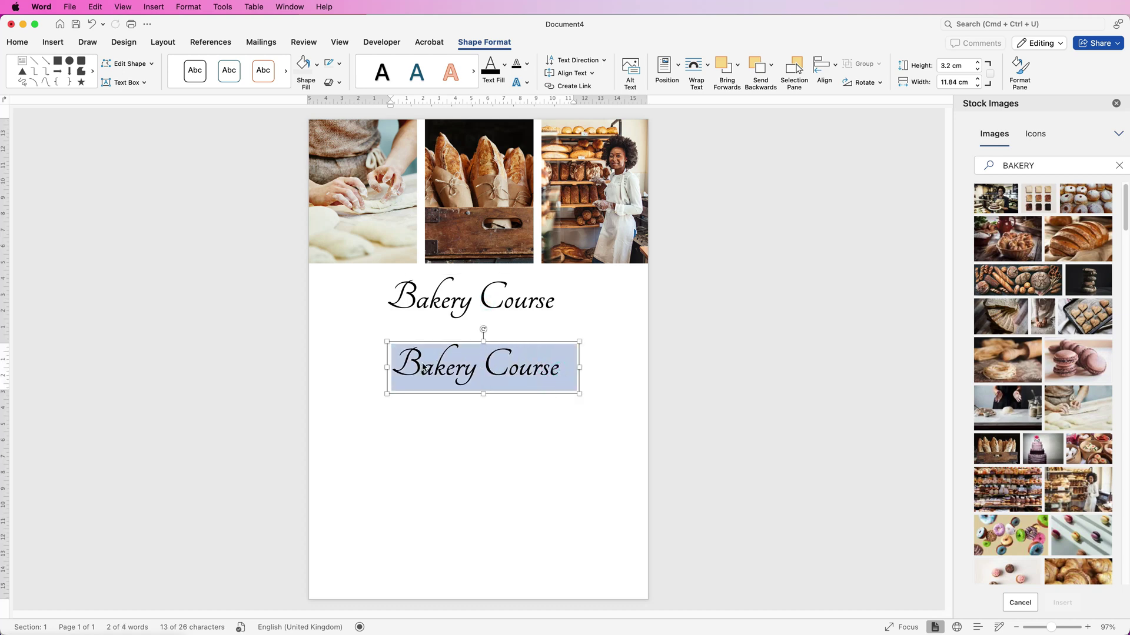
{"action": "type", "text": "PRICE LIST"}
{"action": "left_click", "coordinate": [493, 443]}
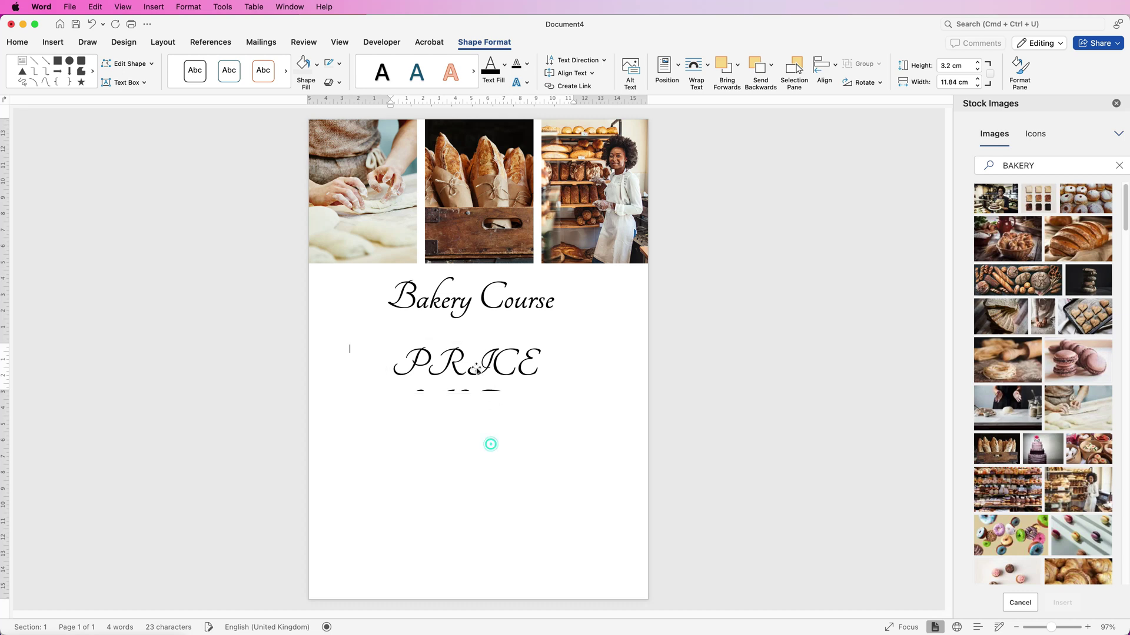
Set the "PRICE LIST" text to the Bodoni 72 font at size 36.
{"action": "left_click", "coordinate": [475, 362]}
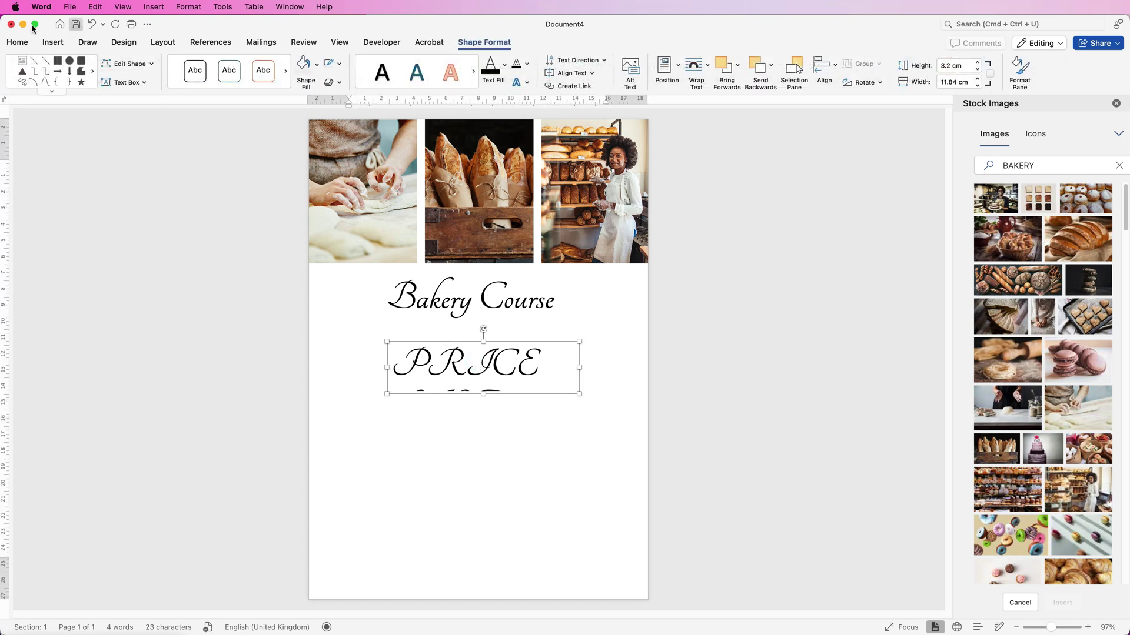
{"action": "left_click", "coordinate": [17, 44]}
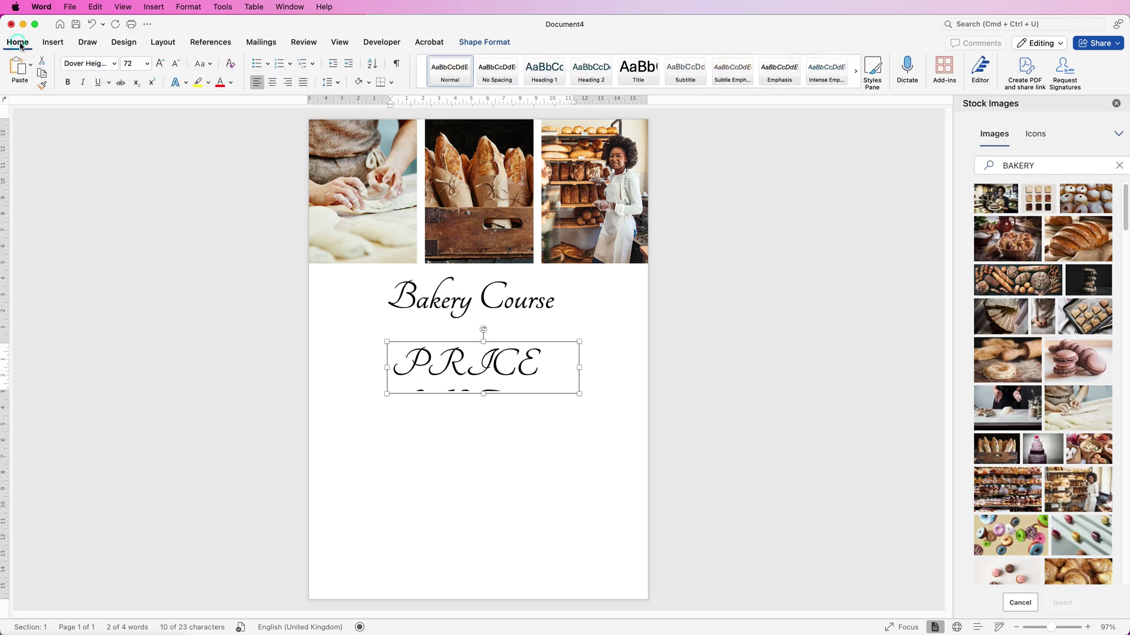
{"action": "left_click", "coordinate": [115, 64]}
{"action": "left_click", "coordinate": [115, 64]}
{"action": "left_click", "coordinate": [116, 64]}
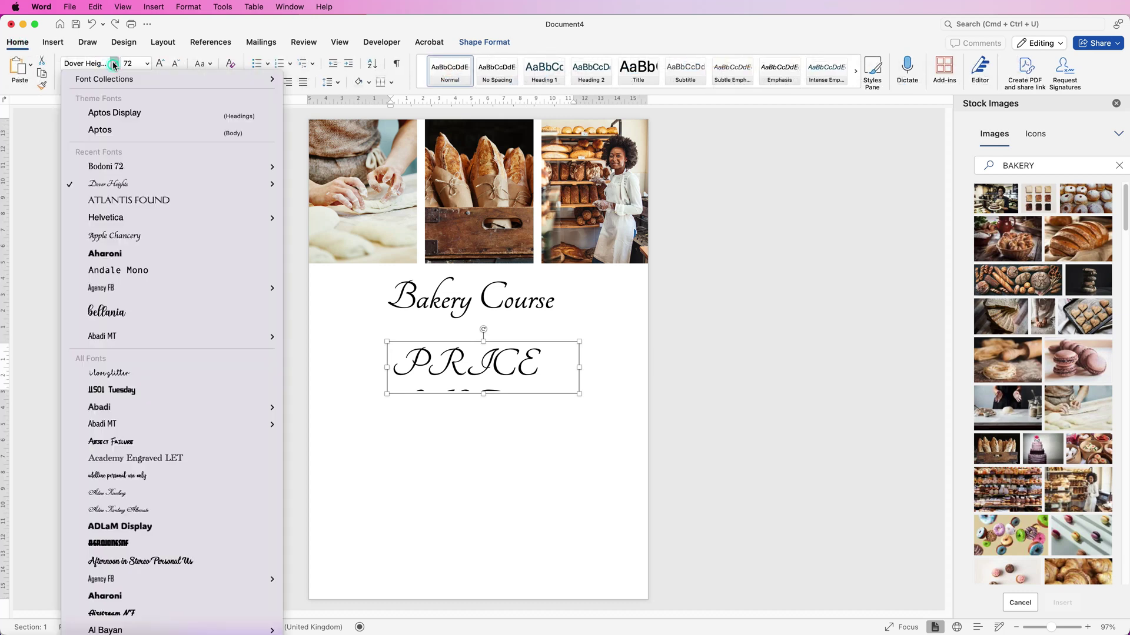
{"action": "mouse_move", "coordinate": [100, 171]}
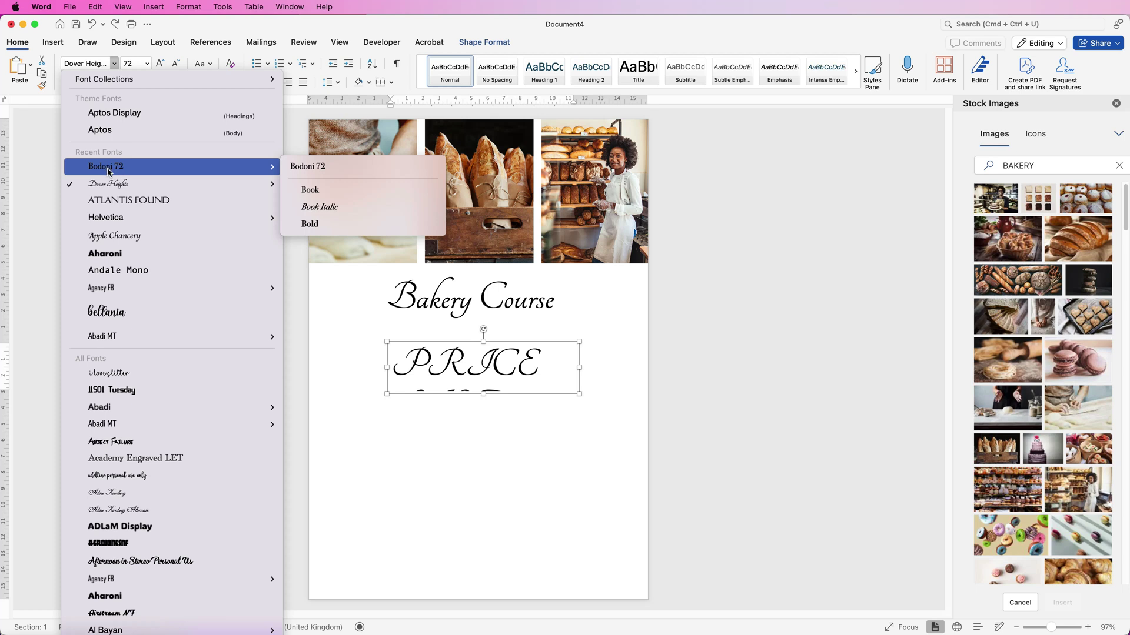
{"action": "left_click", "coordinate": [109, 169]}
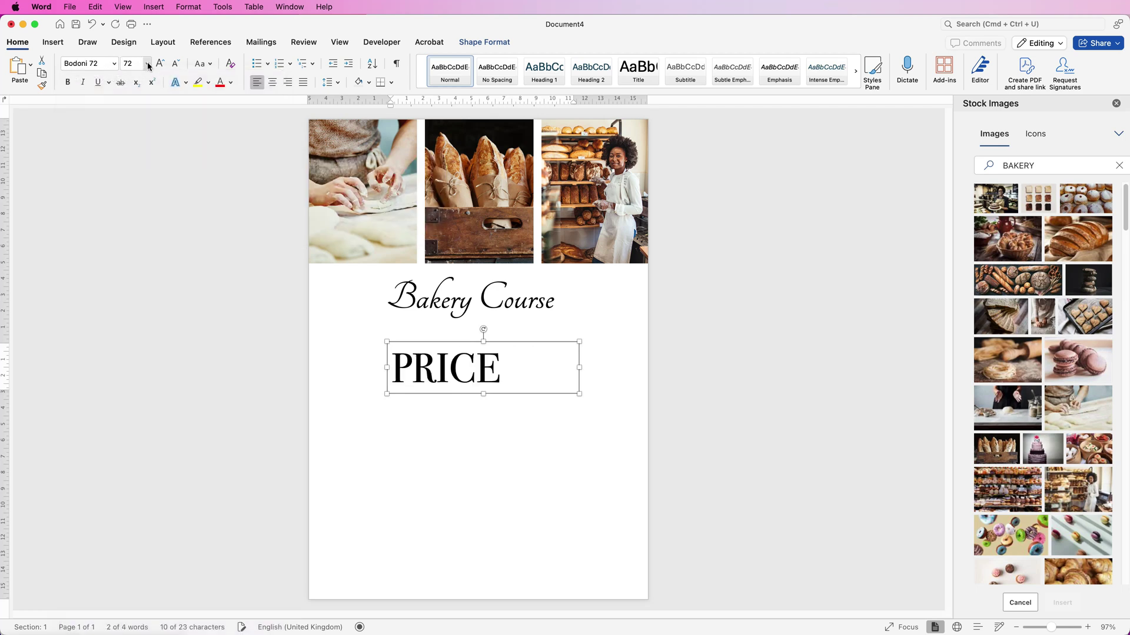
{"action": "left_click", "coordinate": [148, 65]}
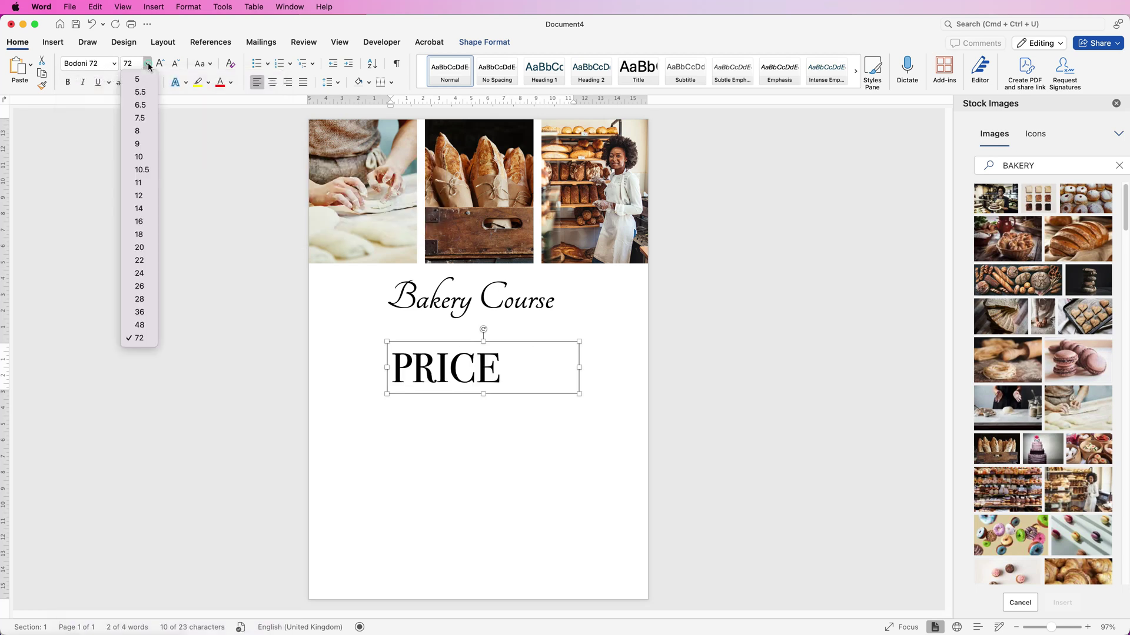
{"action": "left_click", "coordinate": [140, 311]}
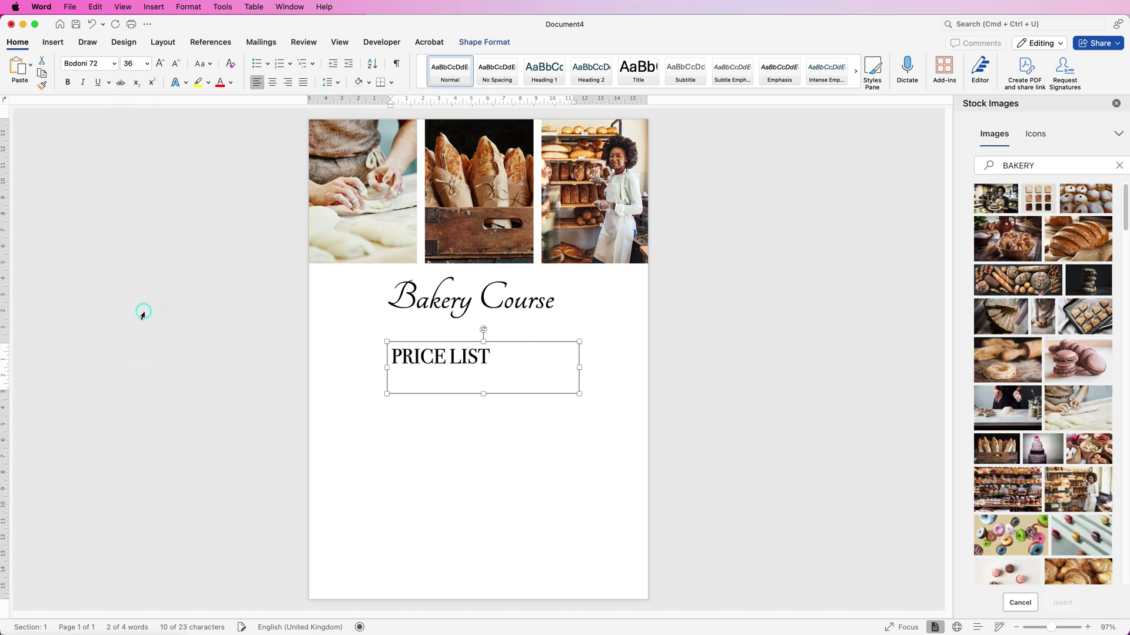
Centre the "PRICE LIST" text within its box and shrink the box closer to the text.
{"action": "left_click", "coordinate": [273, 84]}
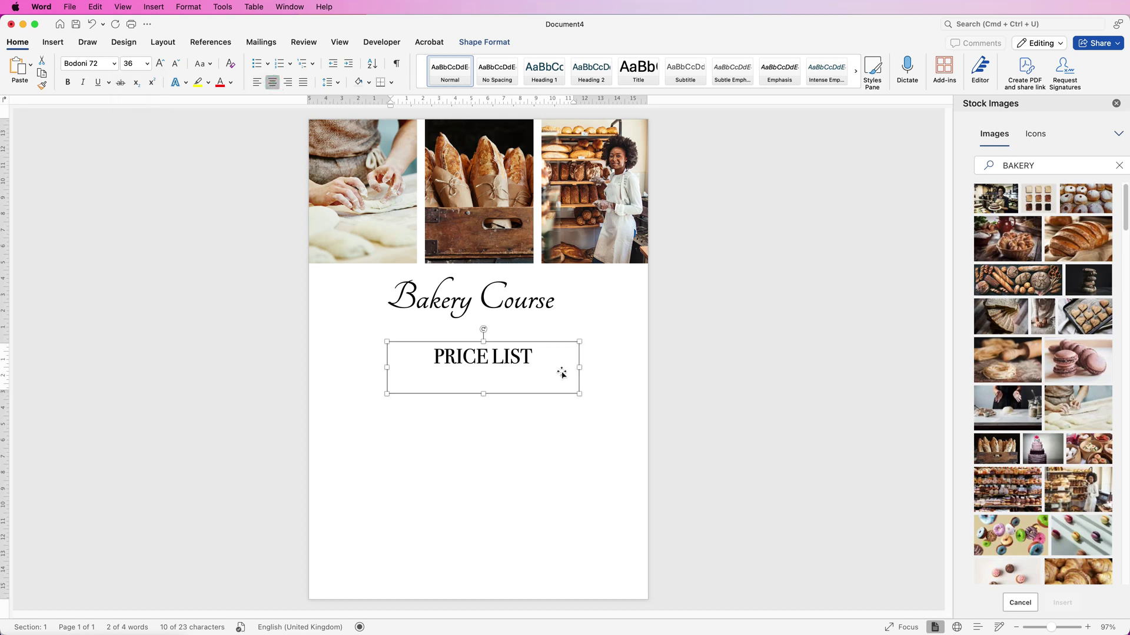
{"action": "left_click_drag", "start_coordinate": [576, 392], "coordinate": [552, 381]}
Centre the "Bakery Course" text within its text box.
{"action": "left_click", "coordinate": [520, 317]}
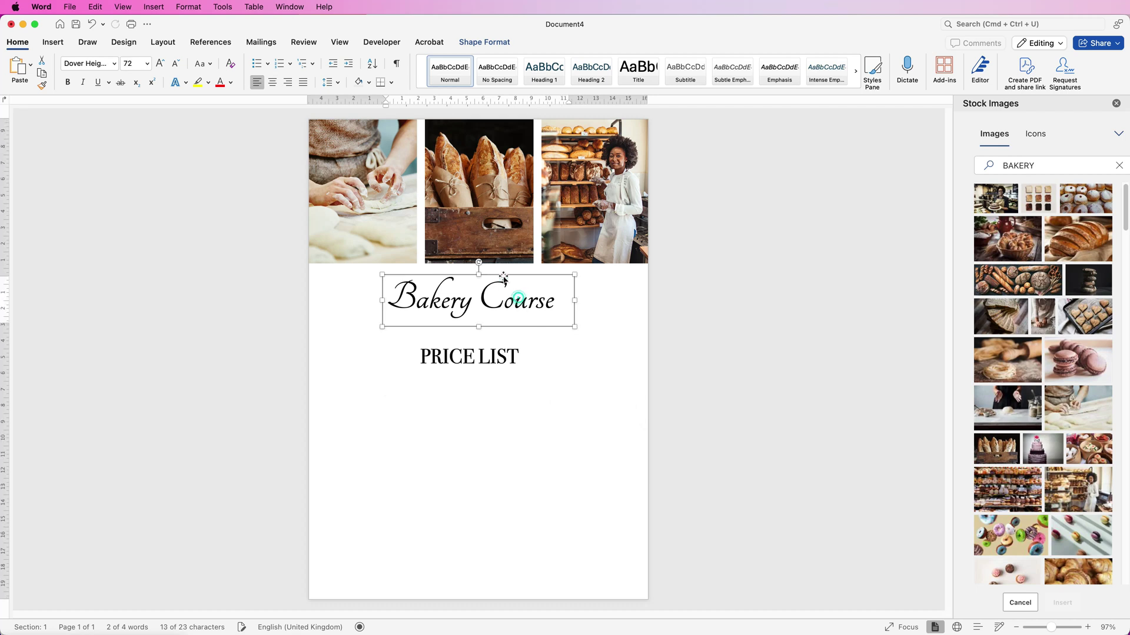
{"action": "left_click", "coordinate": [272, 83]}
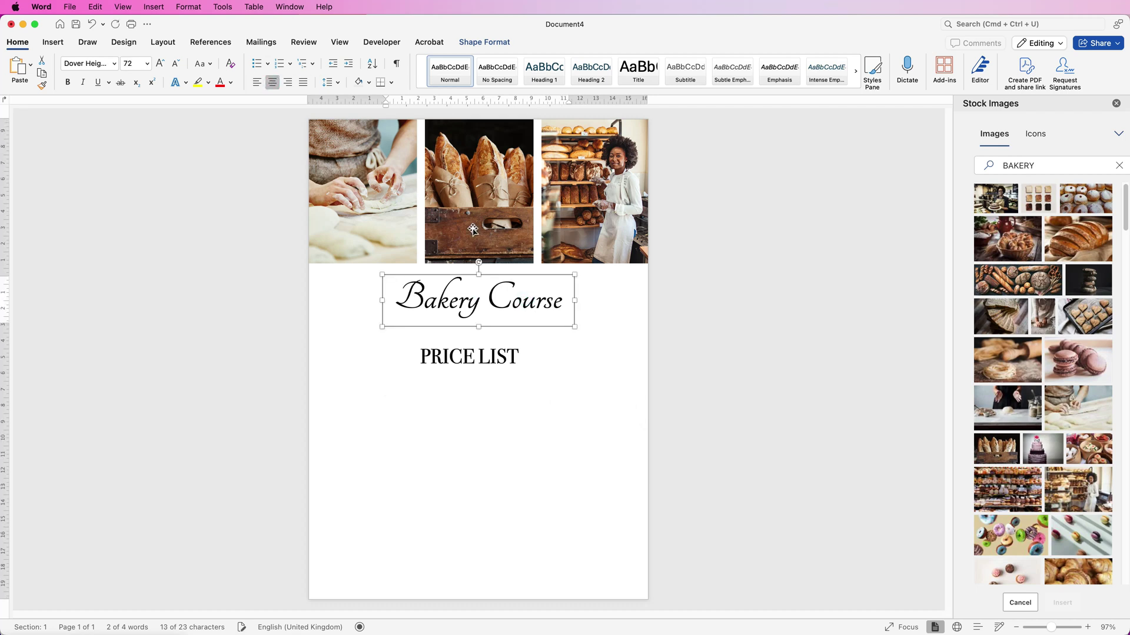
Expand the character spacing of the "PRICE LIST" text by 5.
{"action": "left_click", "coordinate": [547, 356]}
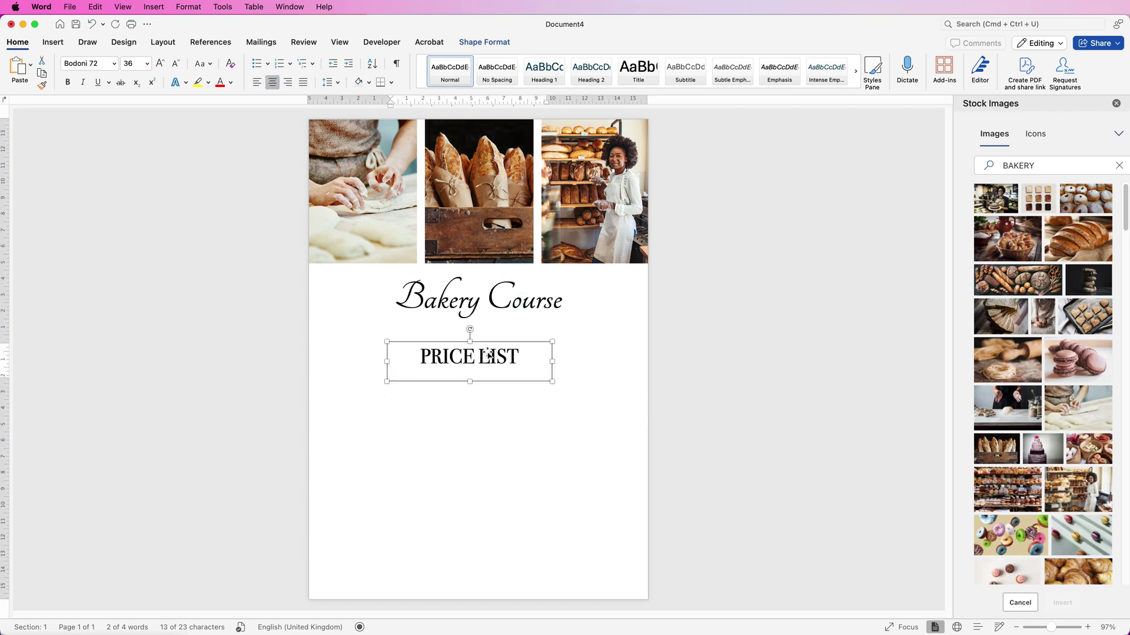
{"action": "left_click", "coordinate": [515, 361]}
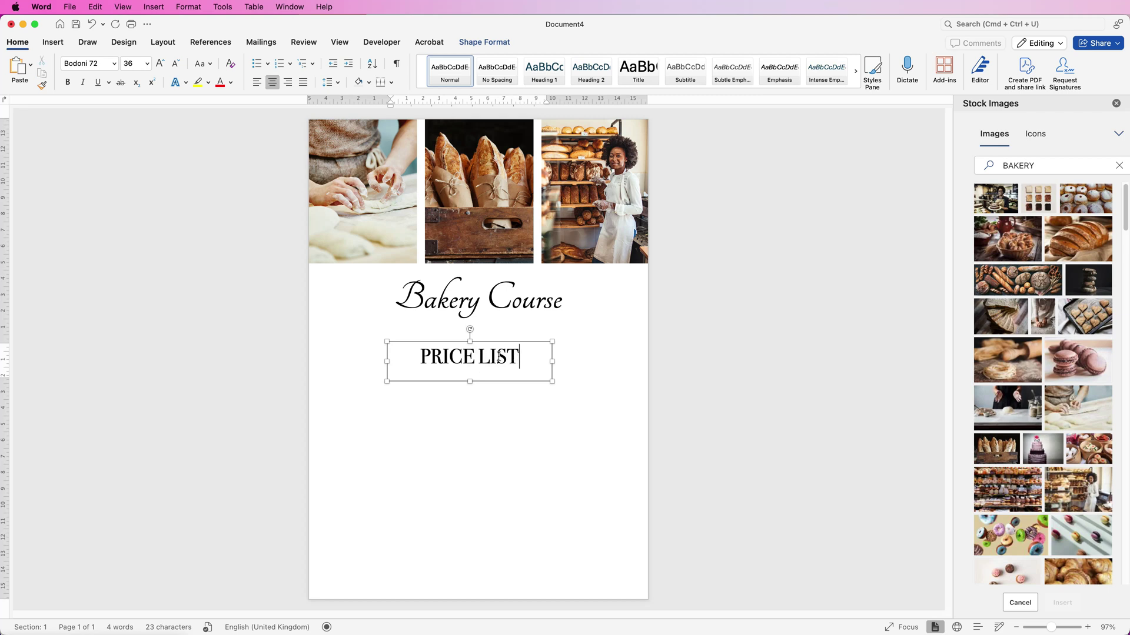
{"action": "left_click_drag", "start_coordinate": [518, 358], "coordinate": [444, 354]}
{"action": "right_click", "coordinate": [492, 353]}
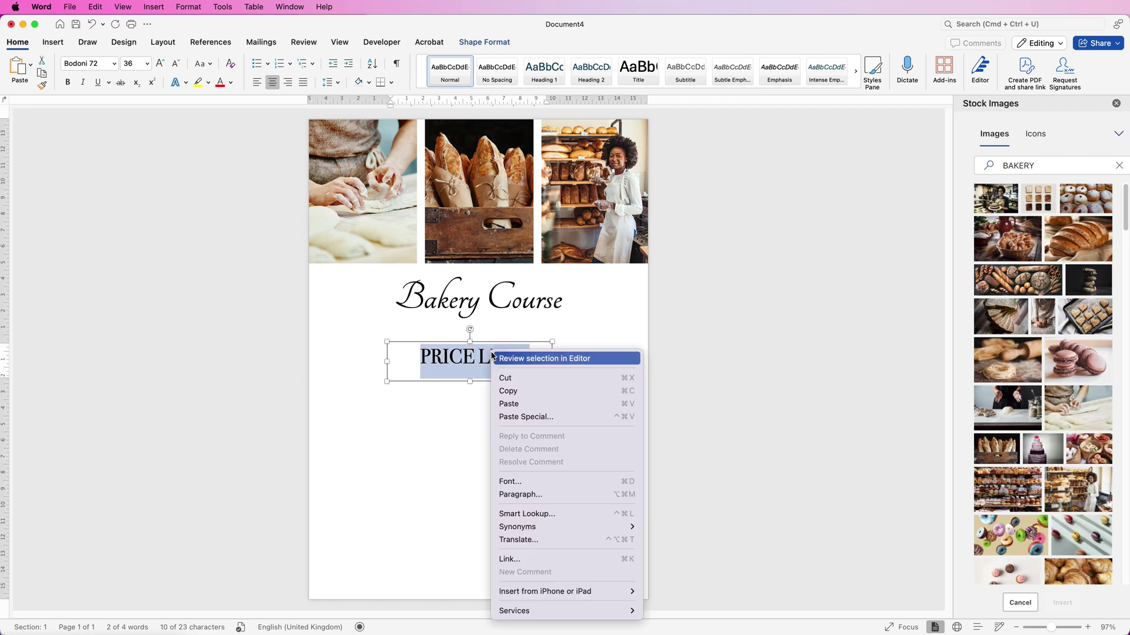
{"action": "left_click", "coordinate": [509, 483]}
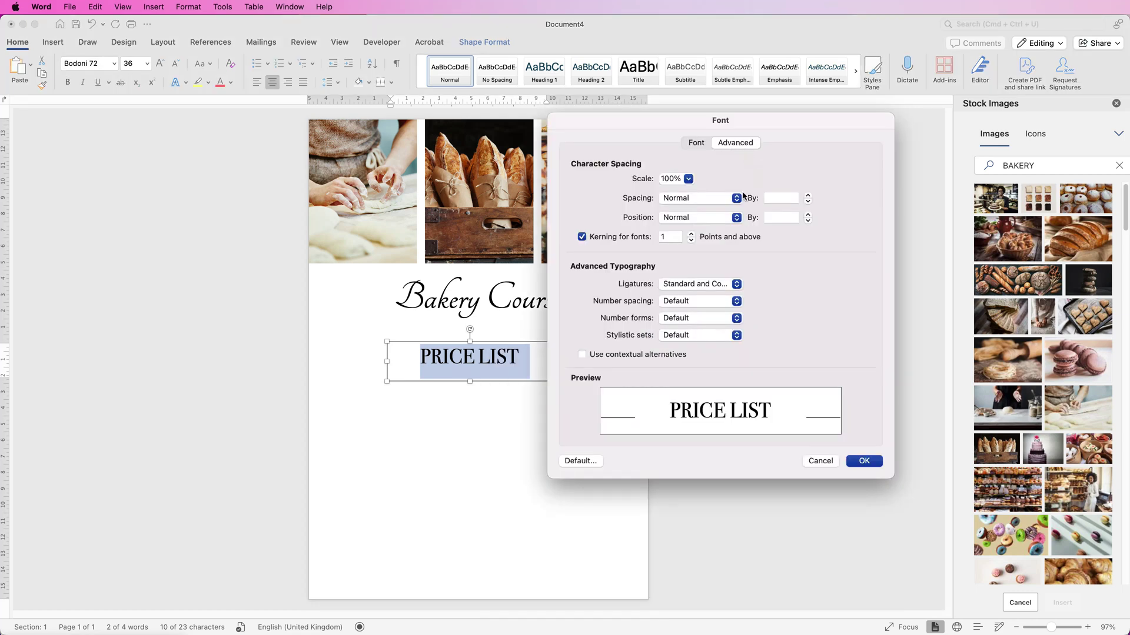
{"action": "left_click", "coordinate": [780, 197]}
{"action": "type", "text": "5"}
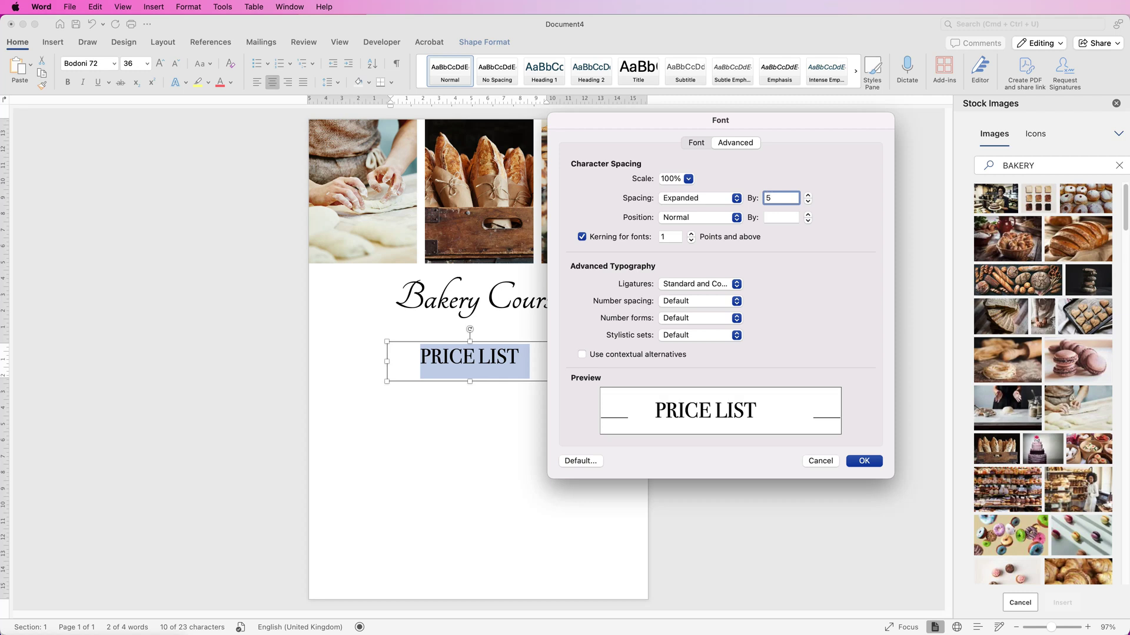
{"action": "key", "text": "Return"}
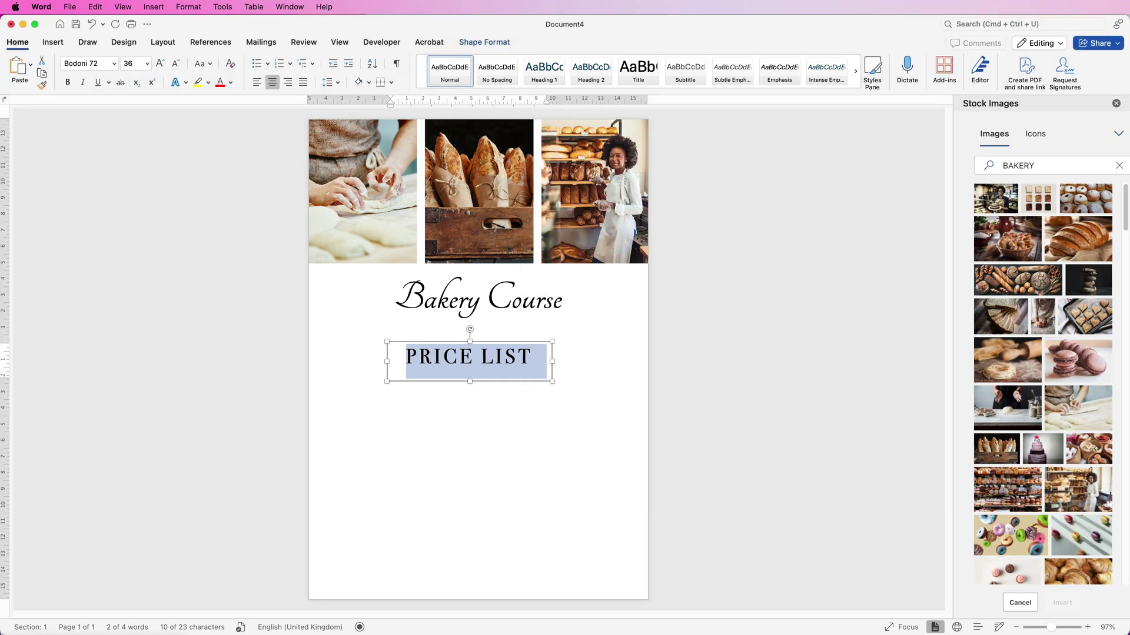
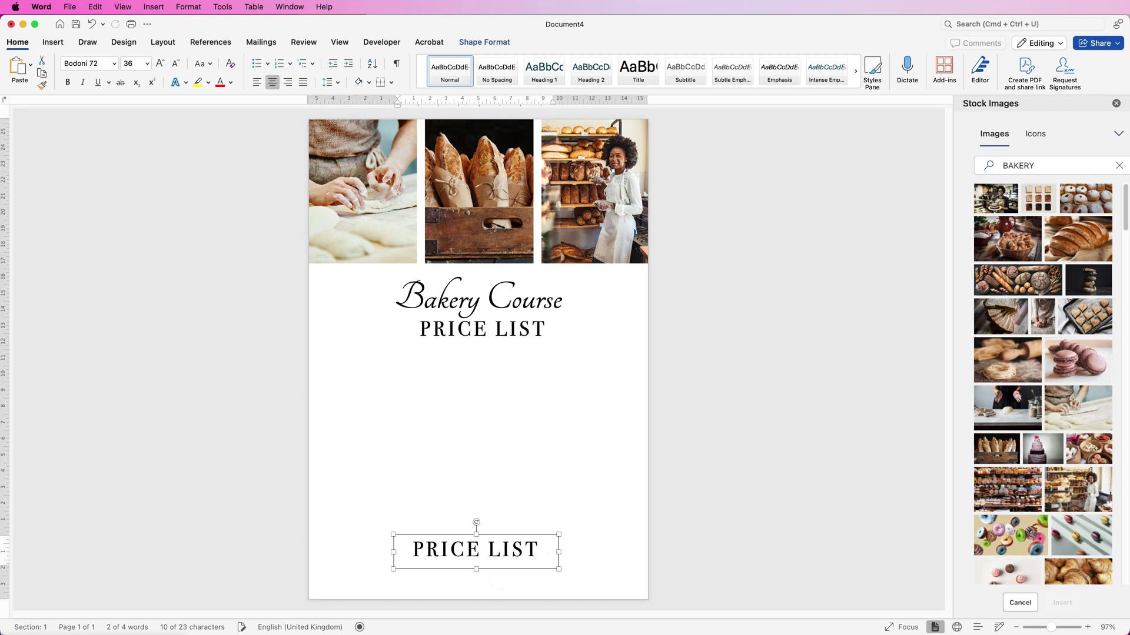
Insert a table with two columns and six rows below the "PRICE LIST" subheading.
{"action": "left_click", "coordinate": [349, 349]}
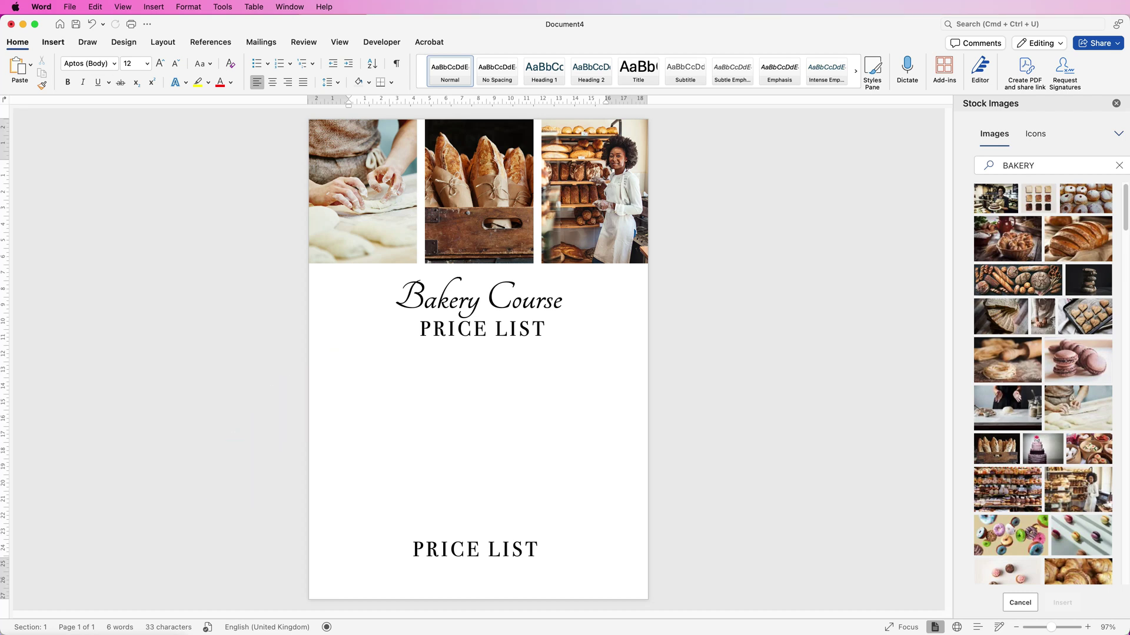
{"action": "left_click", "coordinate": [53, 42]}
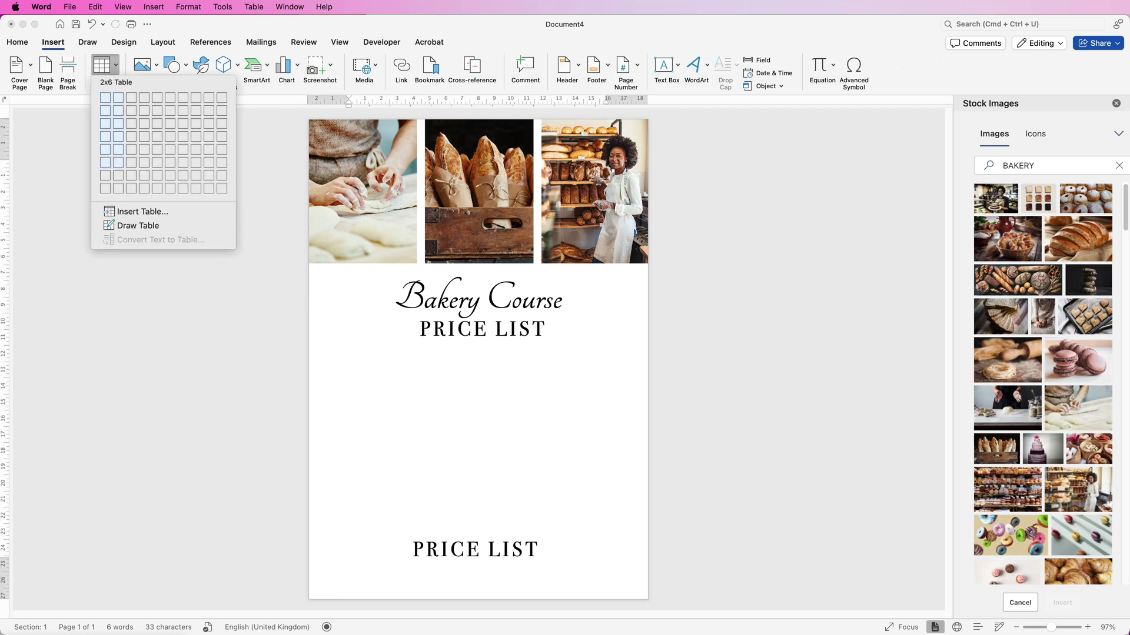
{"action": "left_click", "coordinate": [119, 162]}
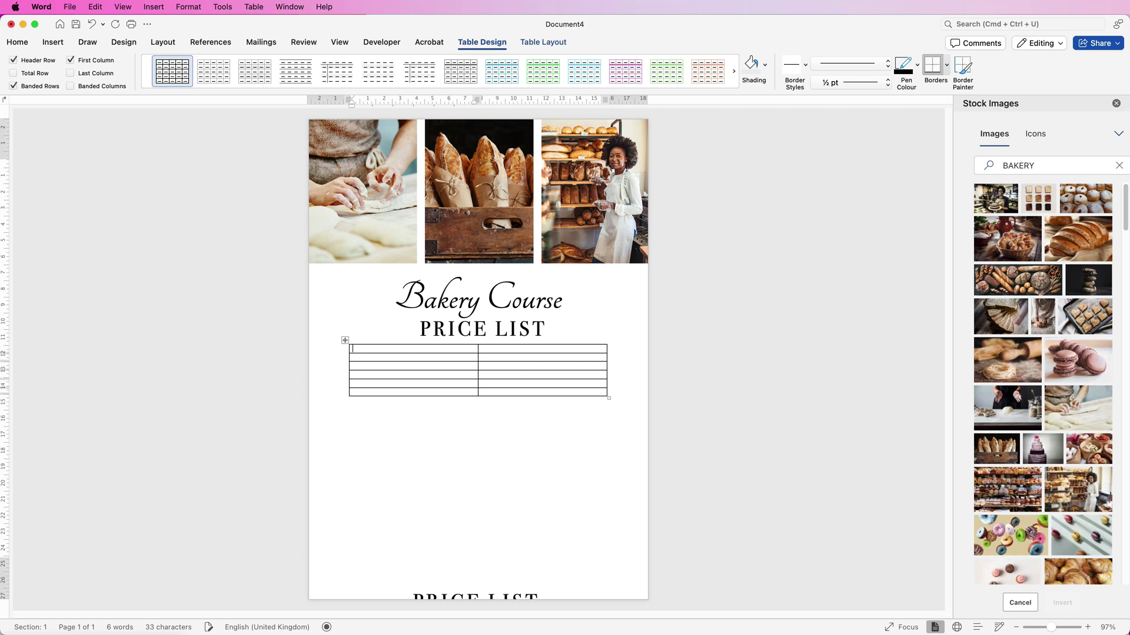
Set the height of all table rows to 1.5 cm and align the cell contents centre left.
{"action": "left_click", "coordinate": [345, 340]}
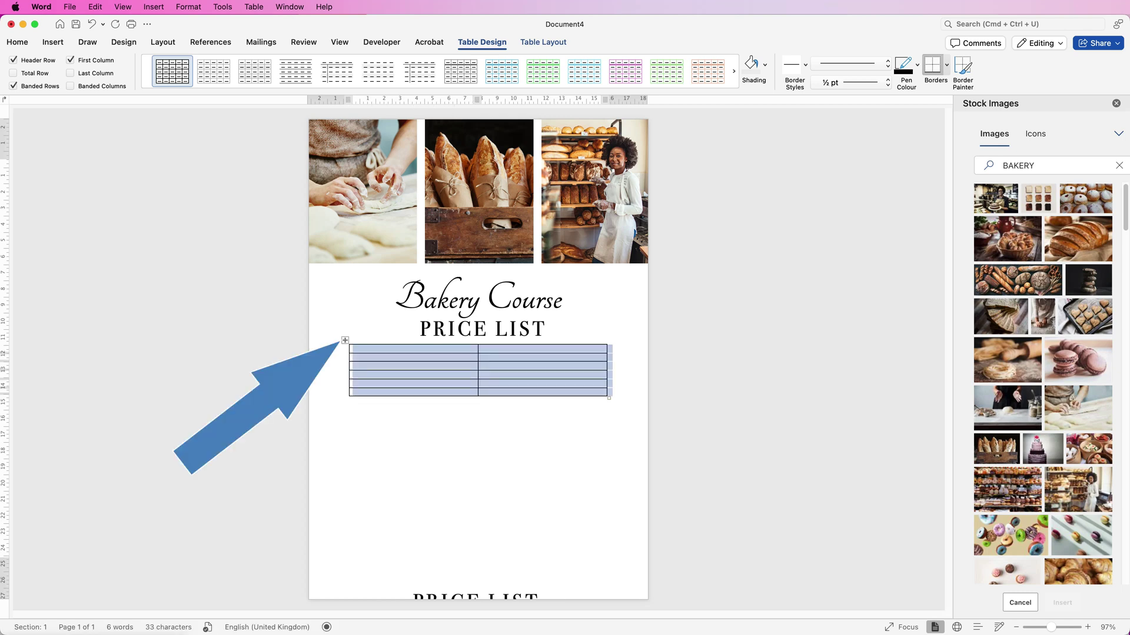
{"action": "left_click", "coordinate": [543, 42]}
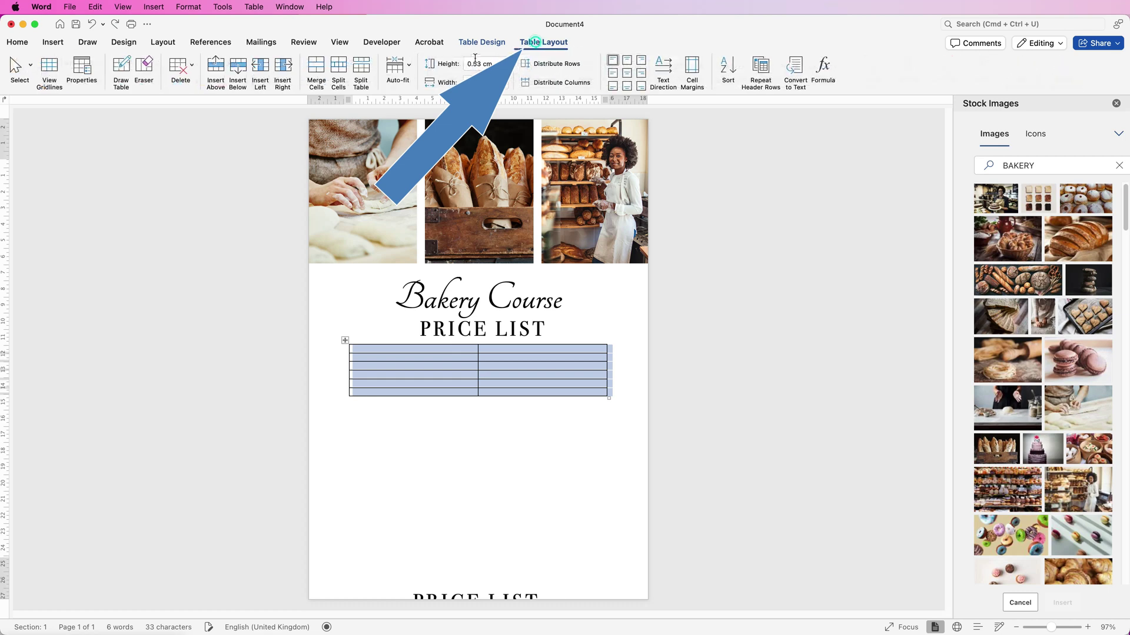
{"action": "left_click", "coordinate": [495, 62]}
{"action": "type", "text": "1.5"}
{"action": "key", "text": "Return"}
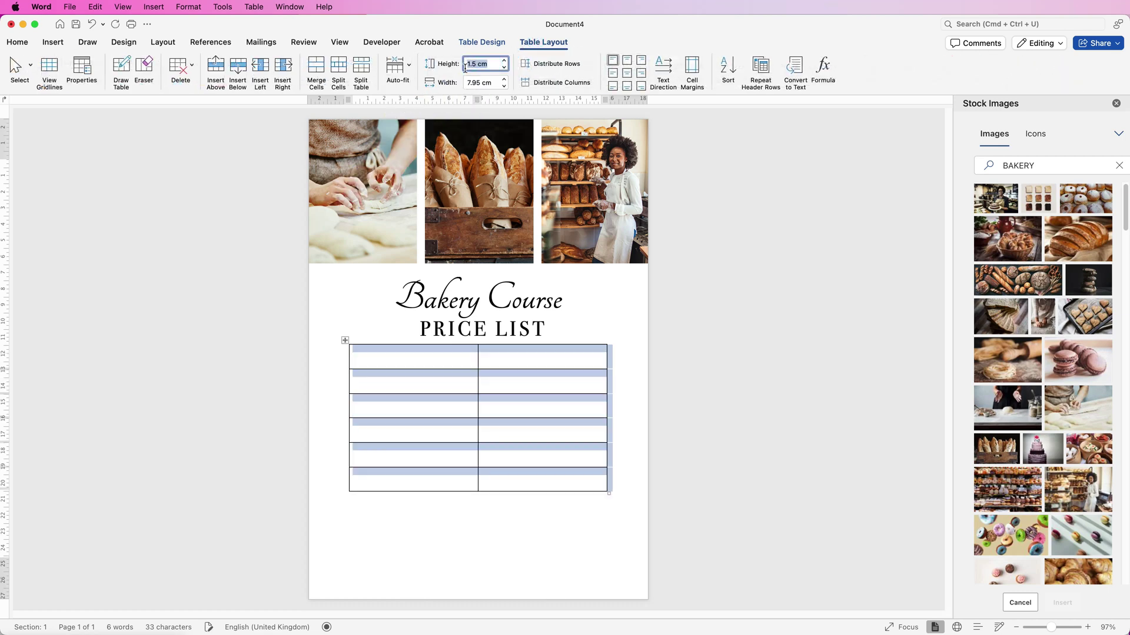
{"action": "left_click", "coordinate": [613, 73]}
{"action": "left_click", "coordinate": [402, 357]}
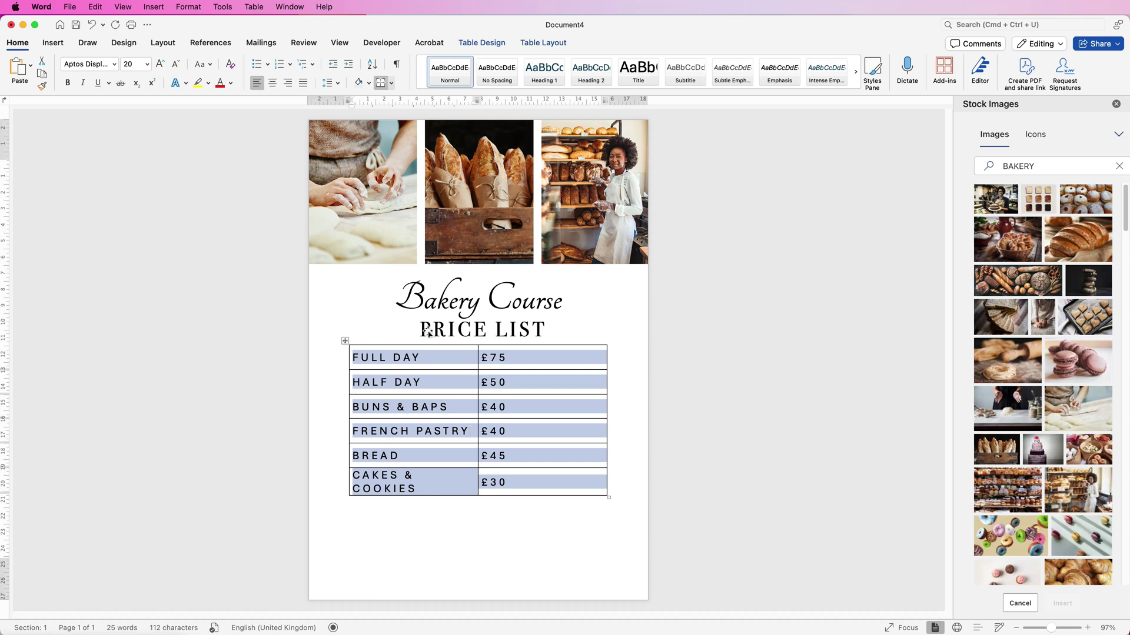
Copy the "PRICE LIST" formatting onto all the table text and set that text to size 20.
{"action": "left_click", "coordinate": [513, 330]}
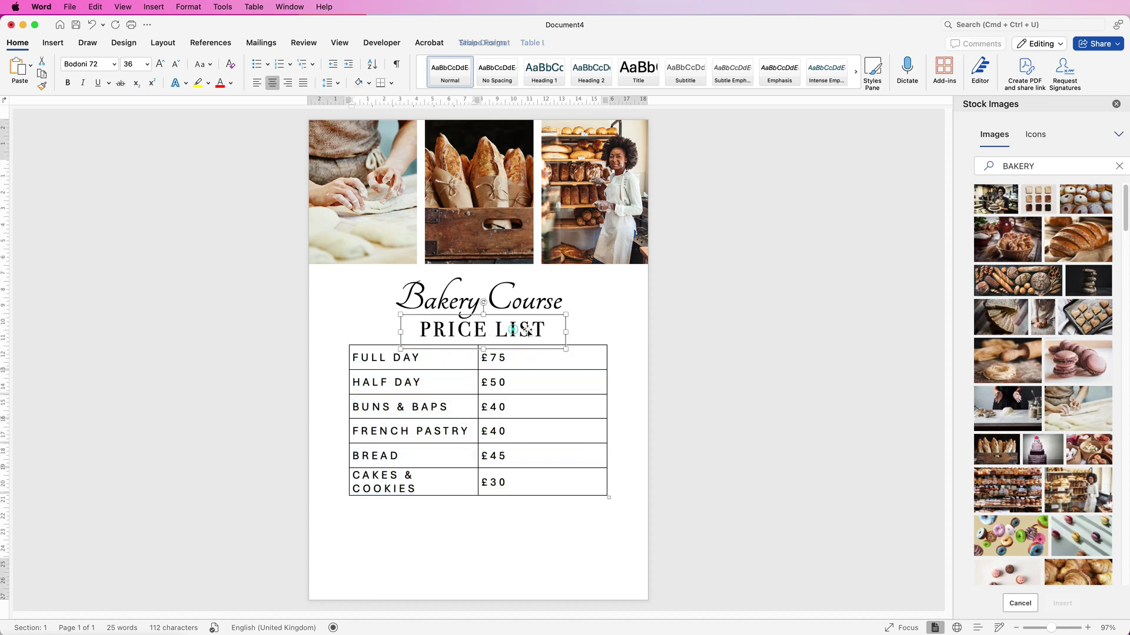
{"action": "left_click_drag", "start_coordinate": [547, 331], "coordinate": [529, 333]}
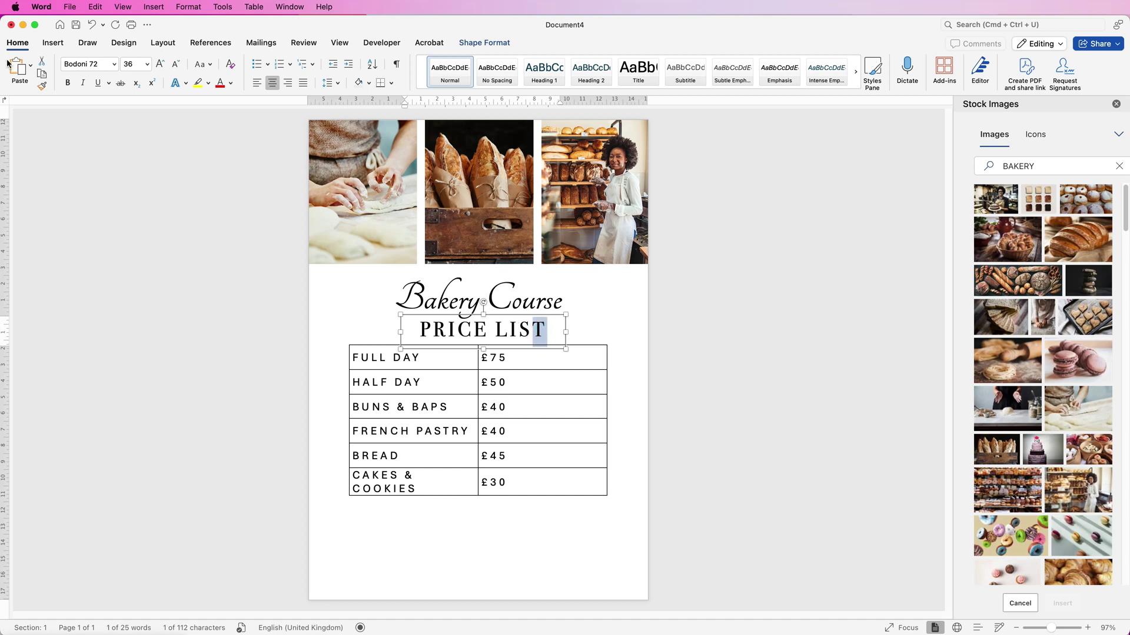
{"action": "left_click", "coordinate": [42, 87]}
{"action": "mouse_move", "coordinate": [510, 484]}
{"action": "left_mouse_down"}
{"action": "mouse_move", "coordinate": [457, 452]}
{"action": "mouse_move", "coordinate": [384, 359]}
{"action": "mouse_move", "coordinate": [415, 390]}
{"action": "left_mouse_up"}
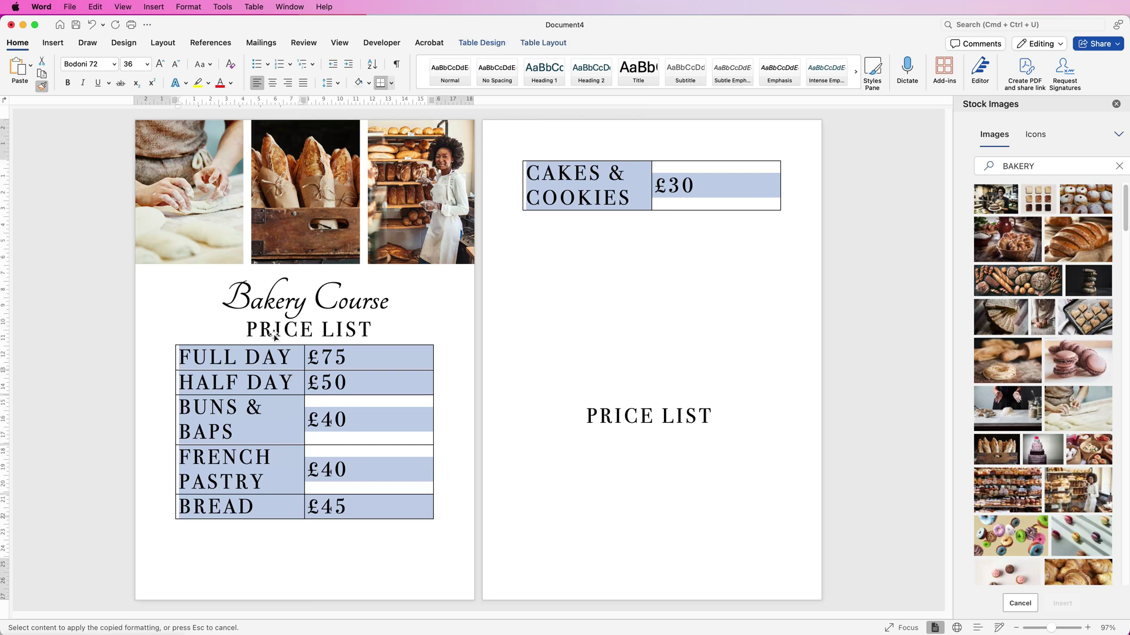
{"action": "left_click", "coordinate": [147, 64]}
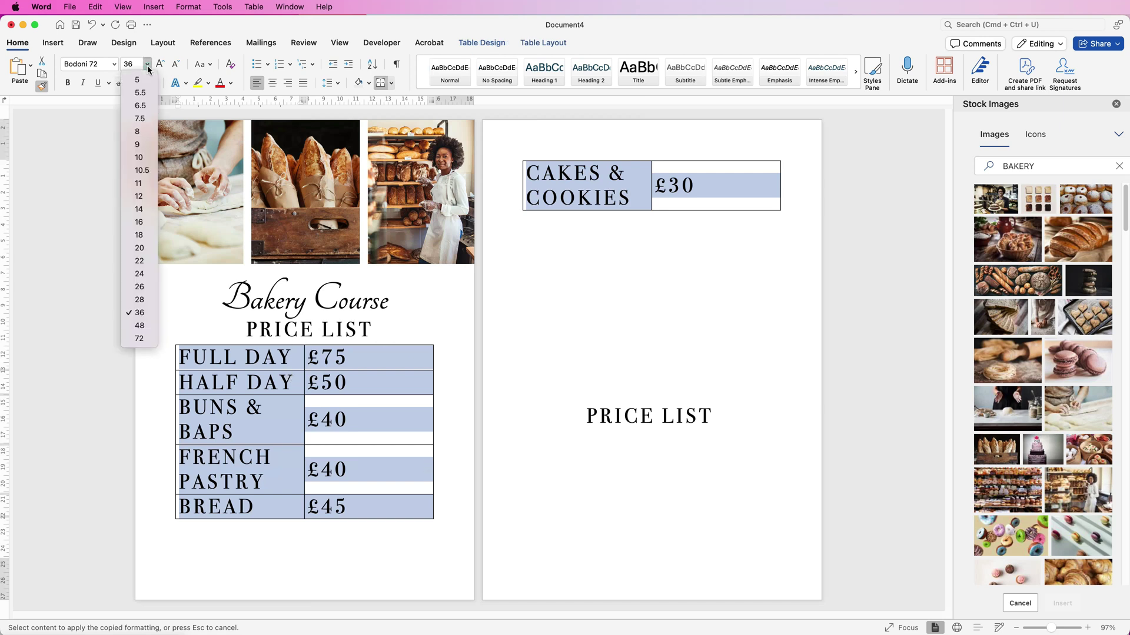
{"action": "left_click", "coordinate": [139, 248]}
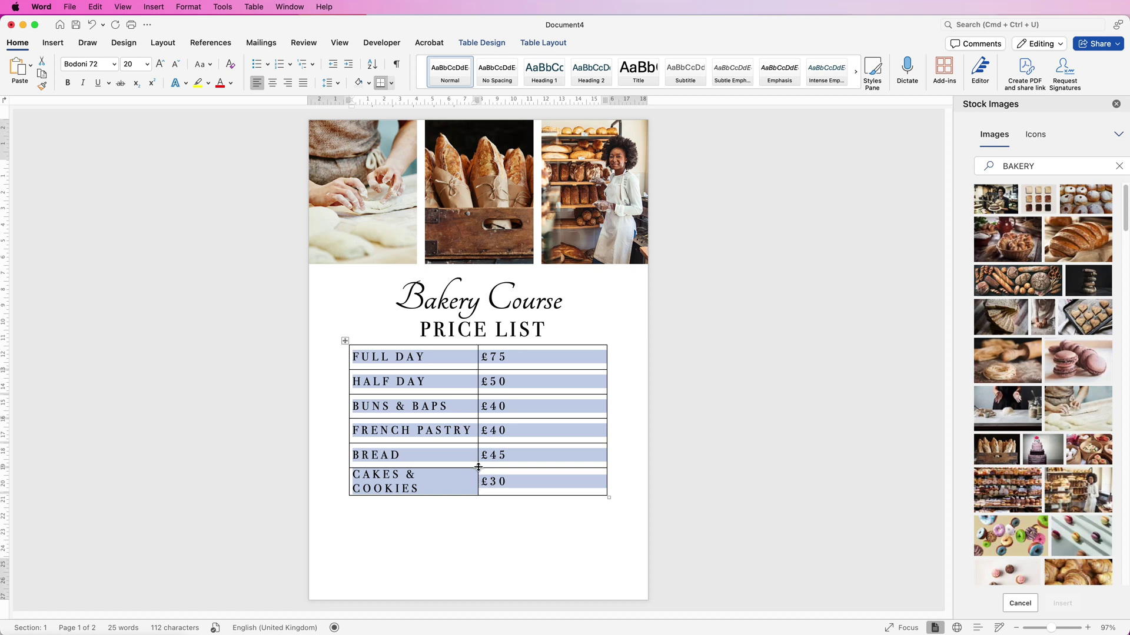
Move the divider between course names and prices further right and pull the table's left edge inwards.
{"action": "left_click_drag", "start_coordinate": [477, 399], "coordinate": [531, 407]}
{"action": "left_click_drag", "start_coordinate": [350, 399], "coordinate": [382, 402]}
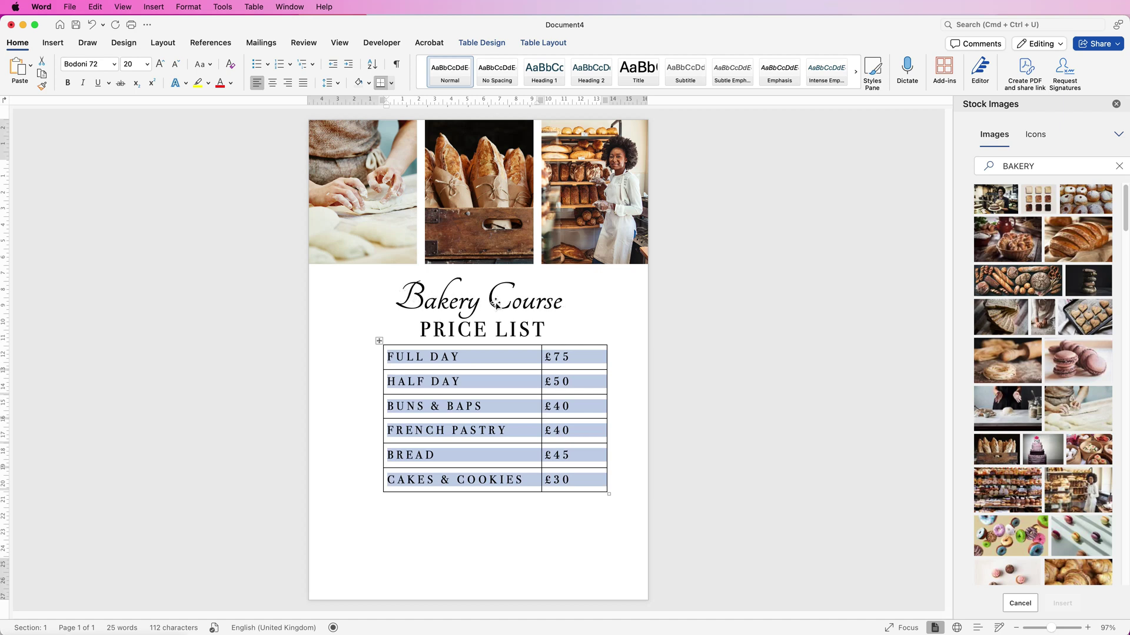
{"action": "left_click", "coordinate": [387, 344]}
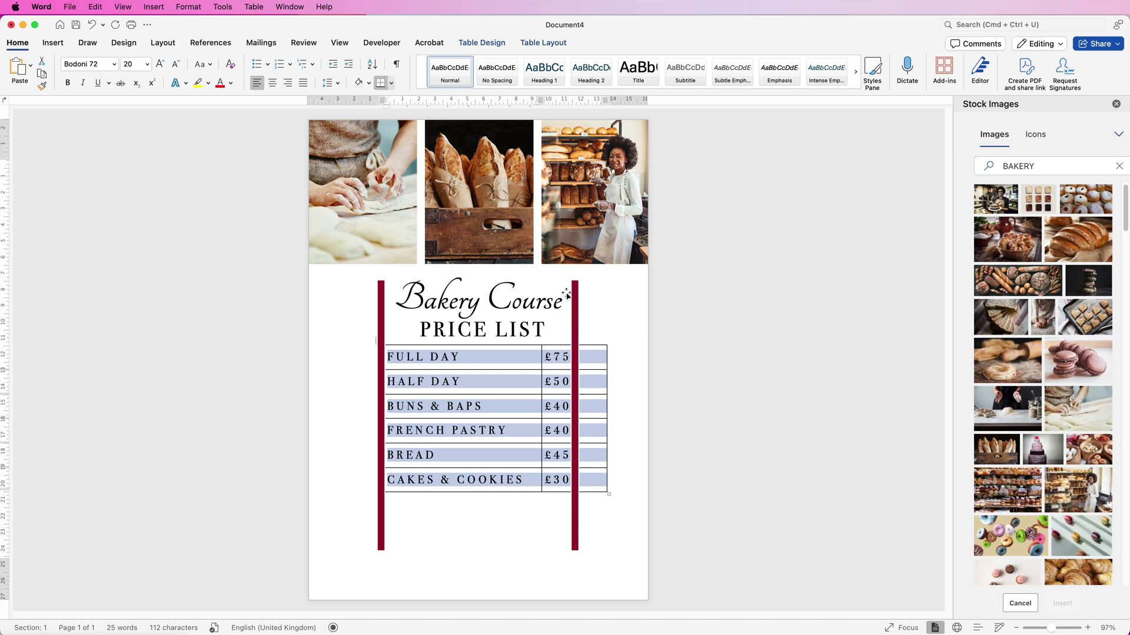
{"action": "left_click_drag", "start_coordinate": [540, 374], "coordinate": [545, 375]}
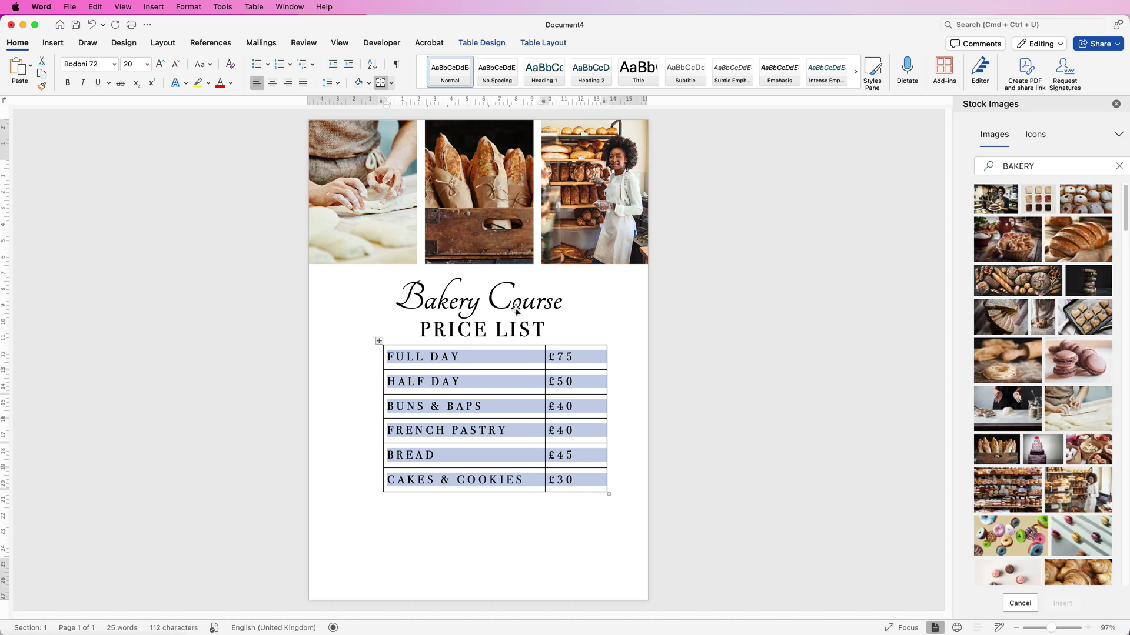
Add three blank lines above the price table to move it further below the subheading.
{"action": "left_click", "coordinate": [390, 335]}
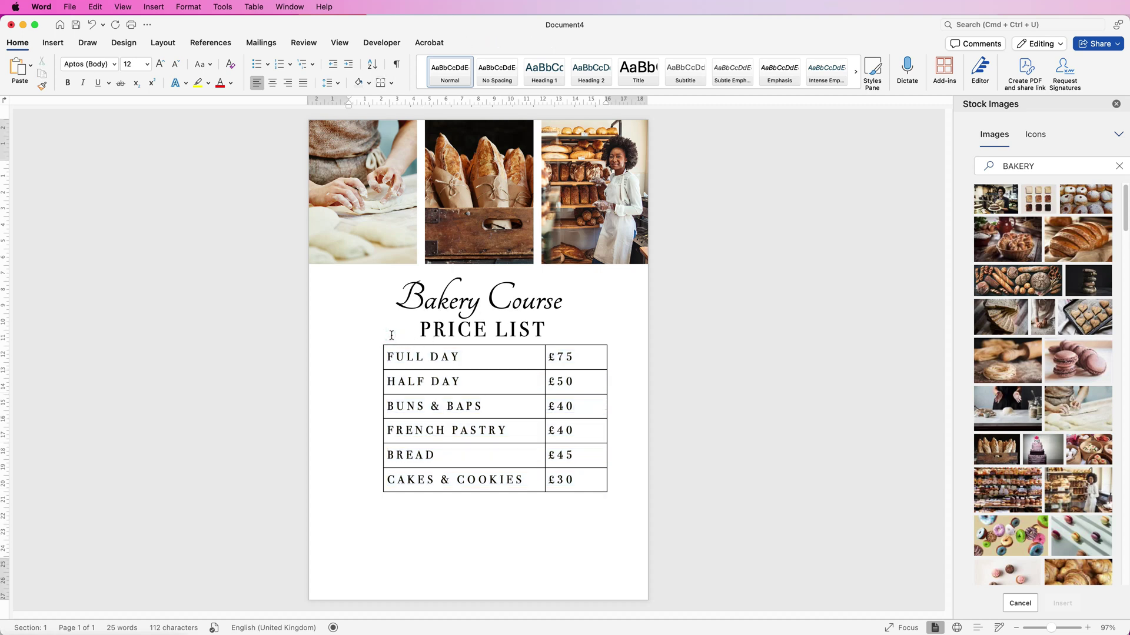
{"action": "key", "text": "Return"}
{"action": "key", "text": "Return"}
{"action": "key", "text": "Return"}
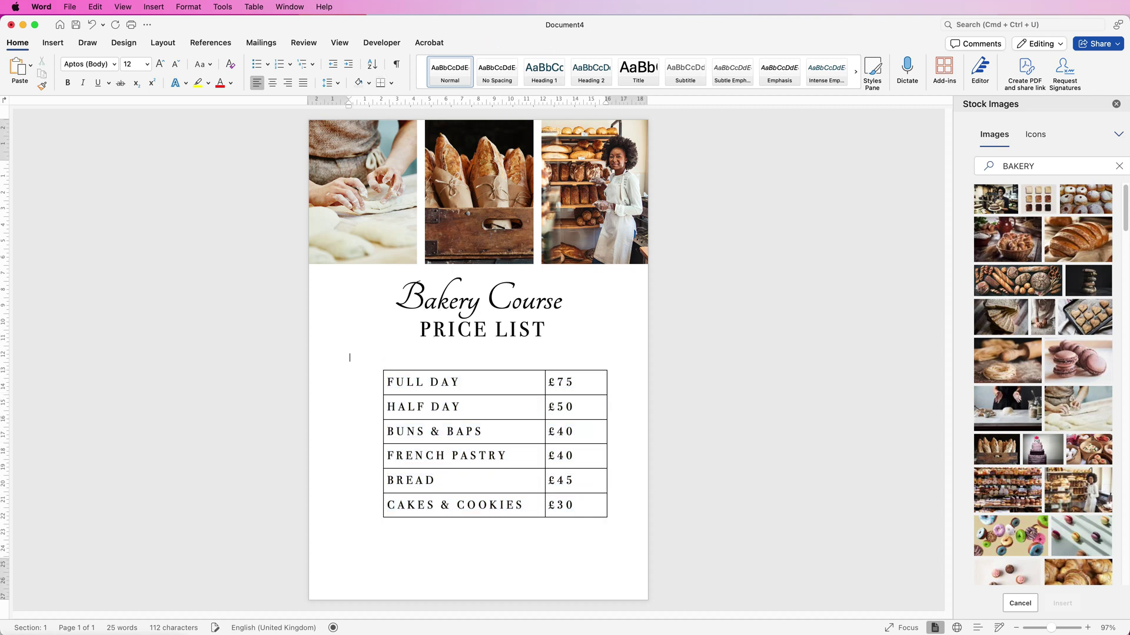
Remove all borders from the price table.
{"action": "left_click", "coordinate": [379, 366]}
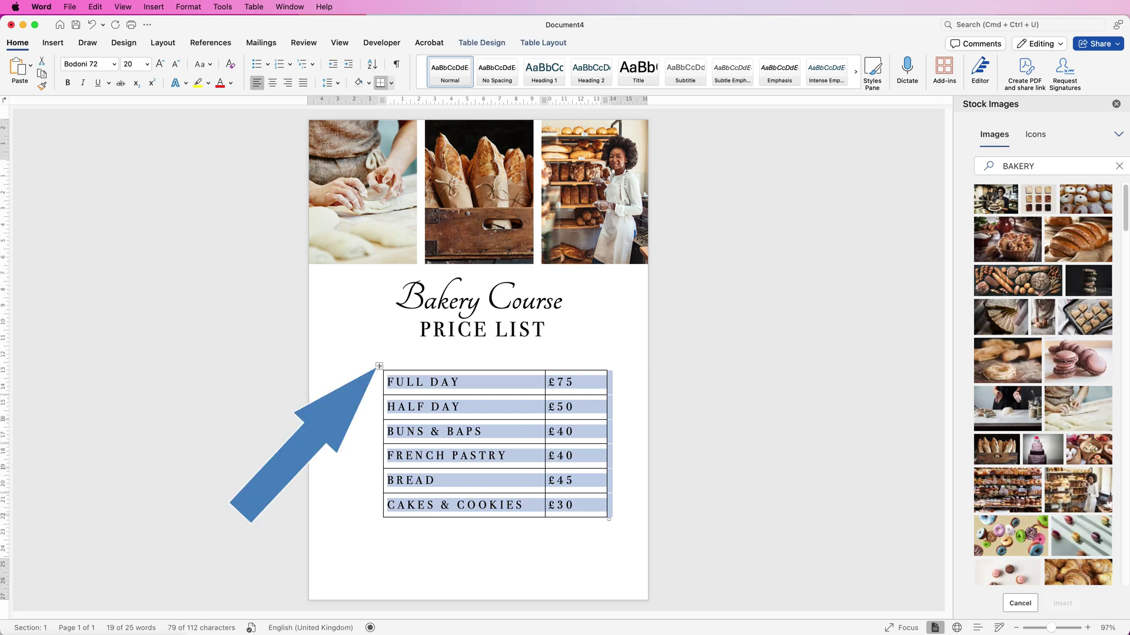
{"action": "left_click", "coordinate": [482, 42]}
{"action": "left_click", "coordinate": [947, 66]}
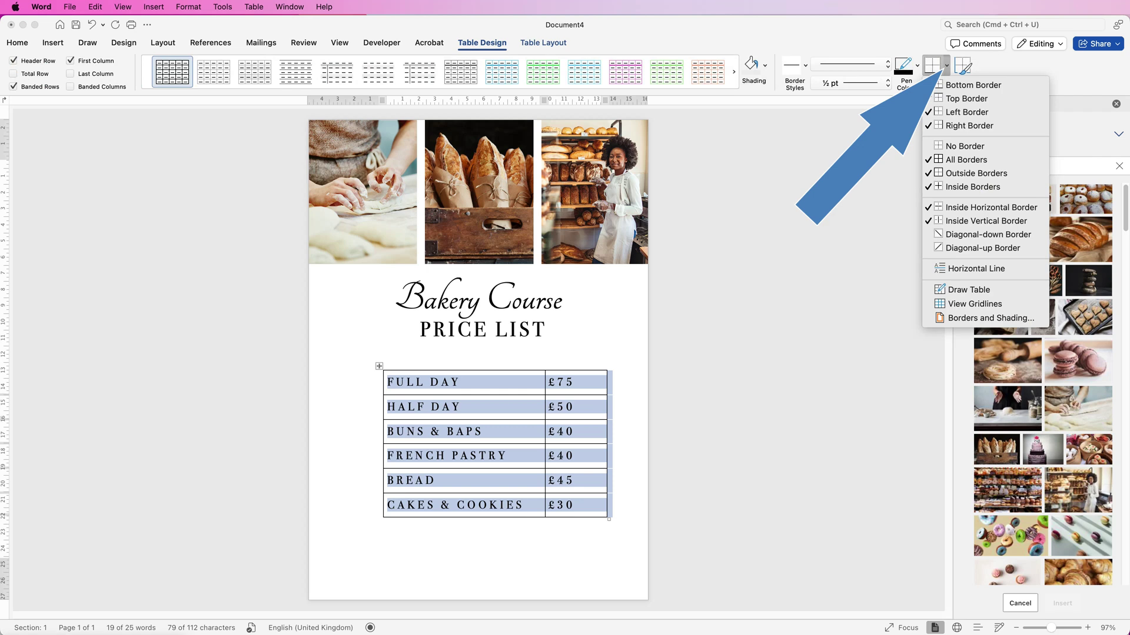
{"action": "left_click", "coordinate": [965, 146]}
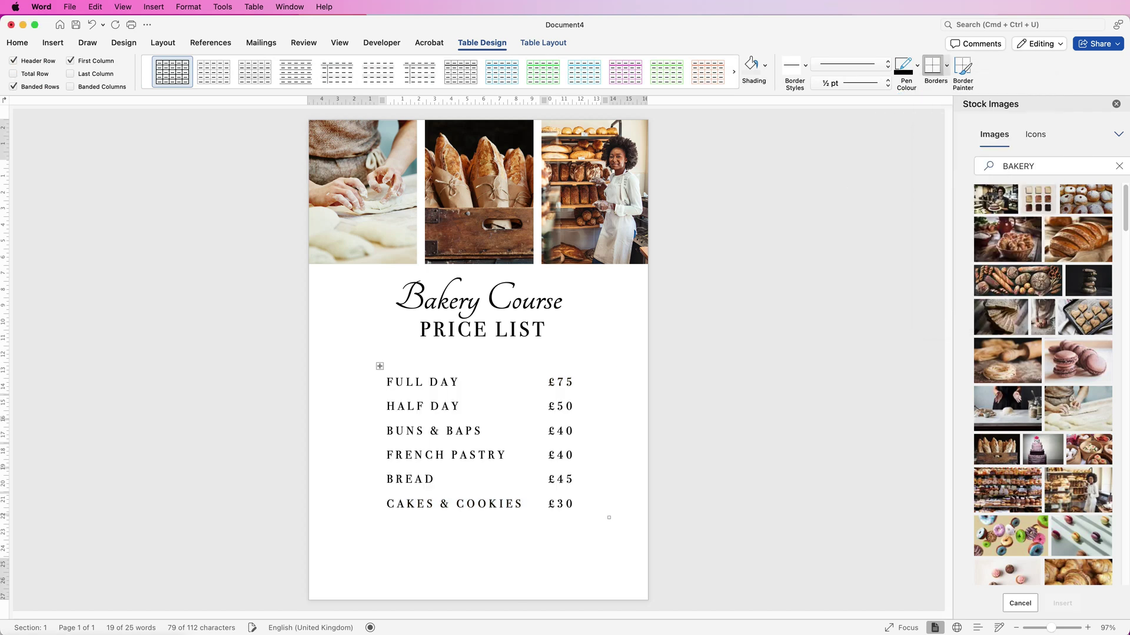
{"action": "left_click", "coordinate": [349, 520]}
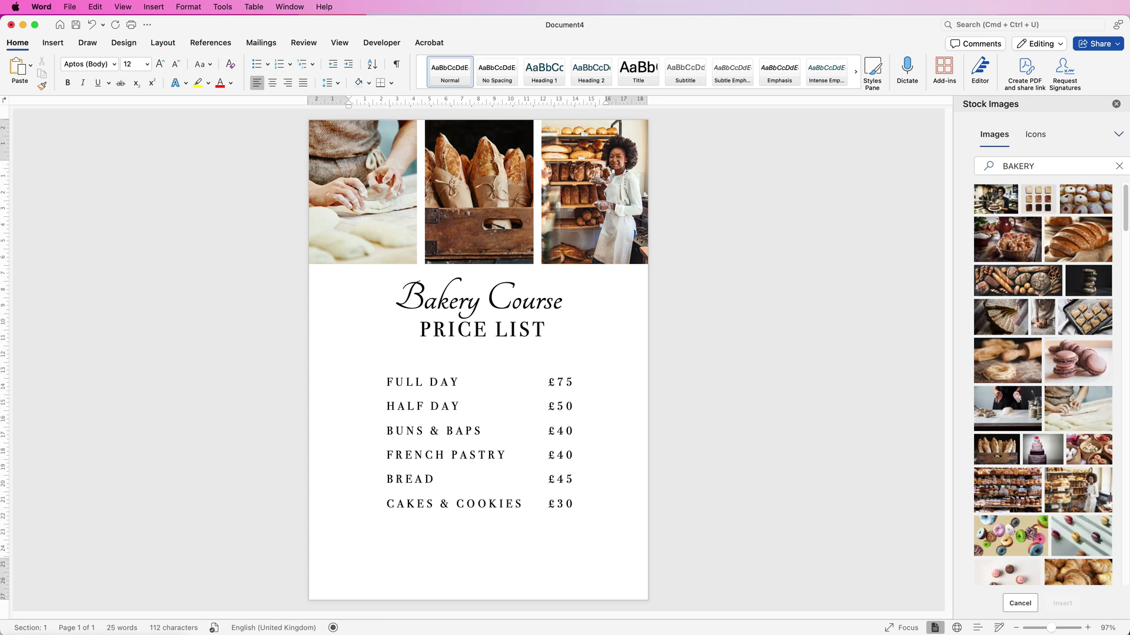
{"action": "left_click", "coordinate": [483, 331]}
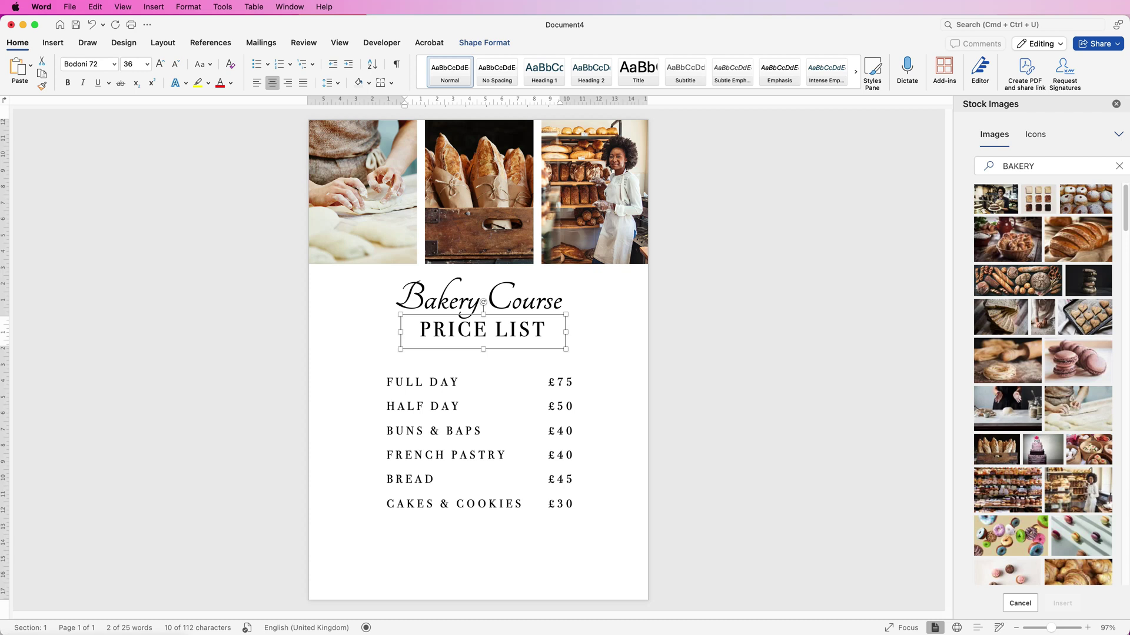
{"action": "left_click_drag", "start_coordinate": [484, 332], "coordinate": [418, 572]}
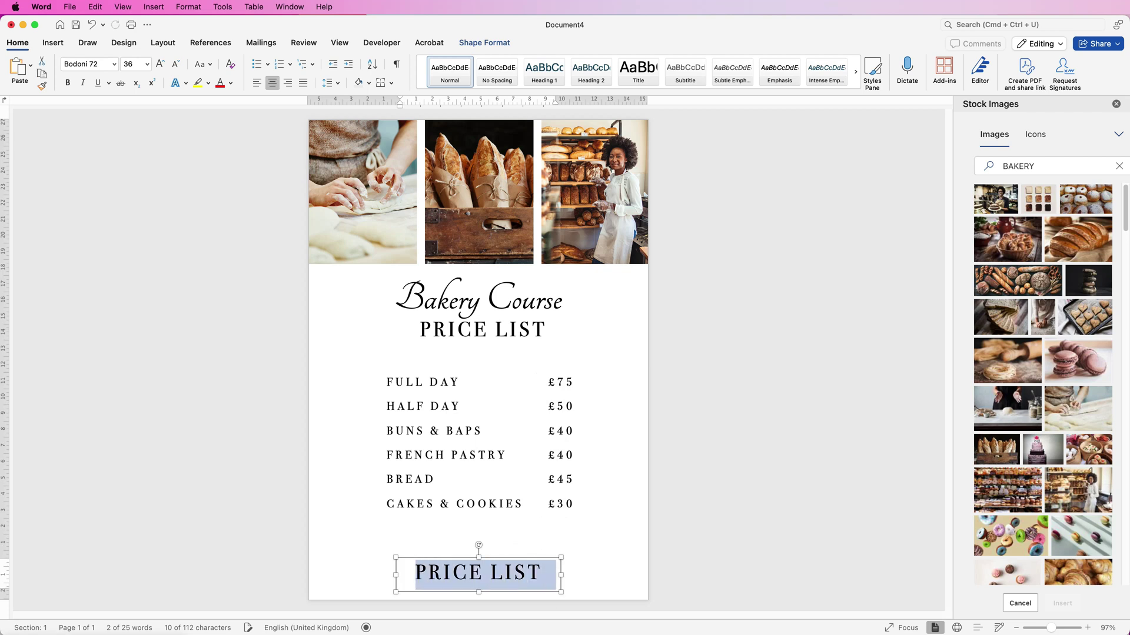
{"action": "type", "text": "WWW."}
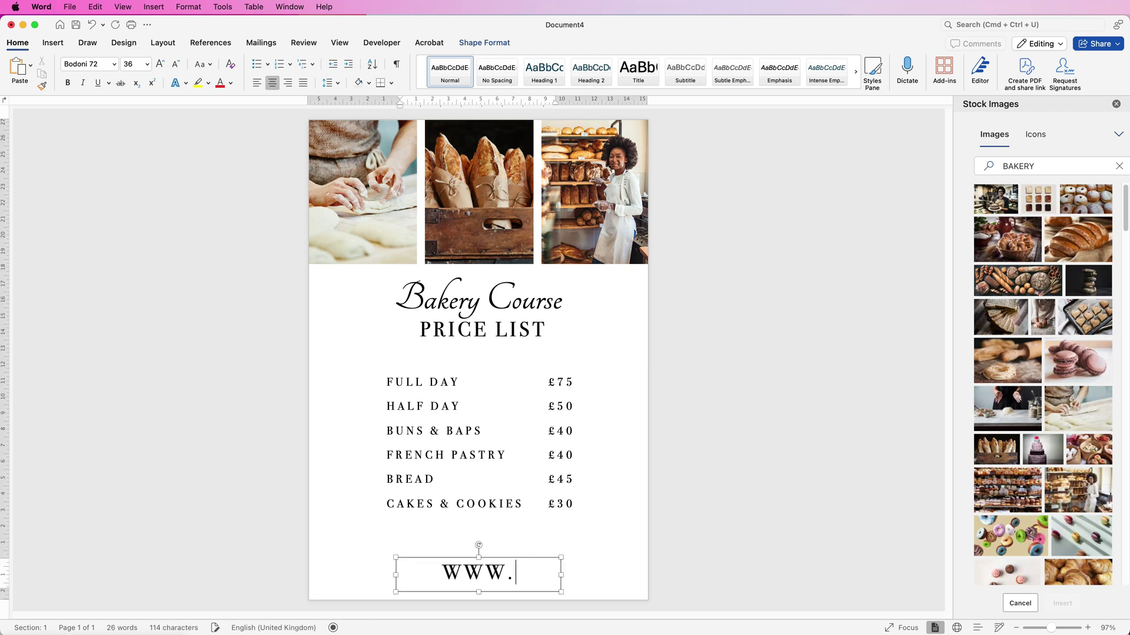
{"action": "type", "text": "WEBSI"}
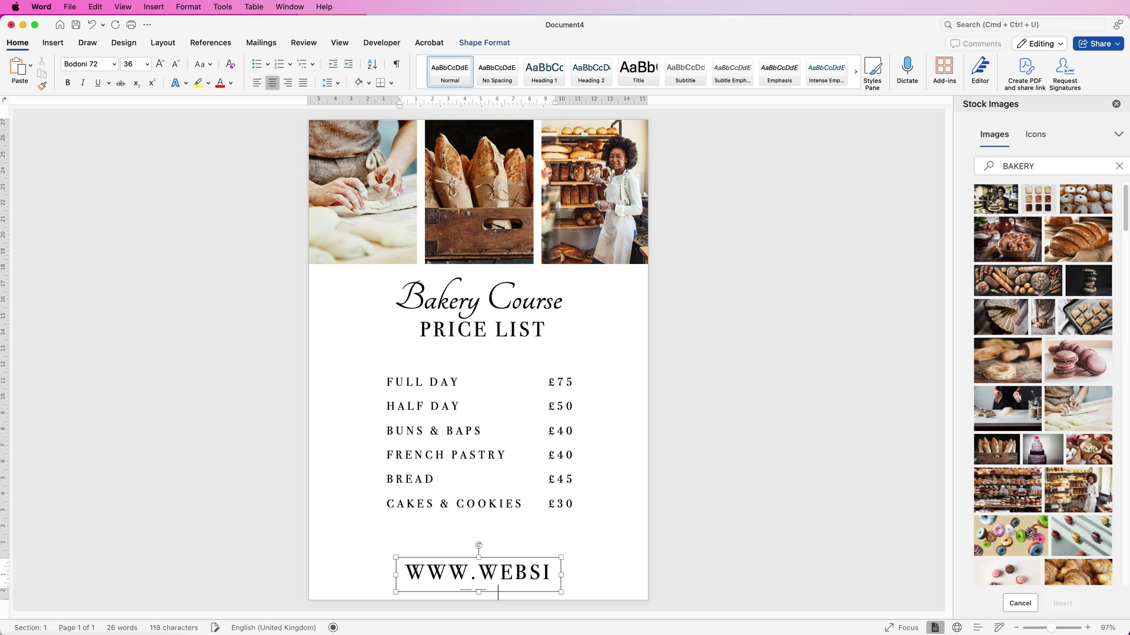
{"action": "type", "text": "M"}
Reduce the website address below the price table to font size 14.
{"action": "left_click", "coordinate": [373, 572]}
{"action": "left_click", "coordinate": [147, 64]}
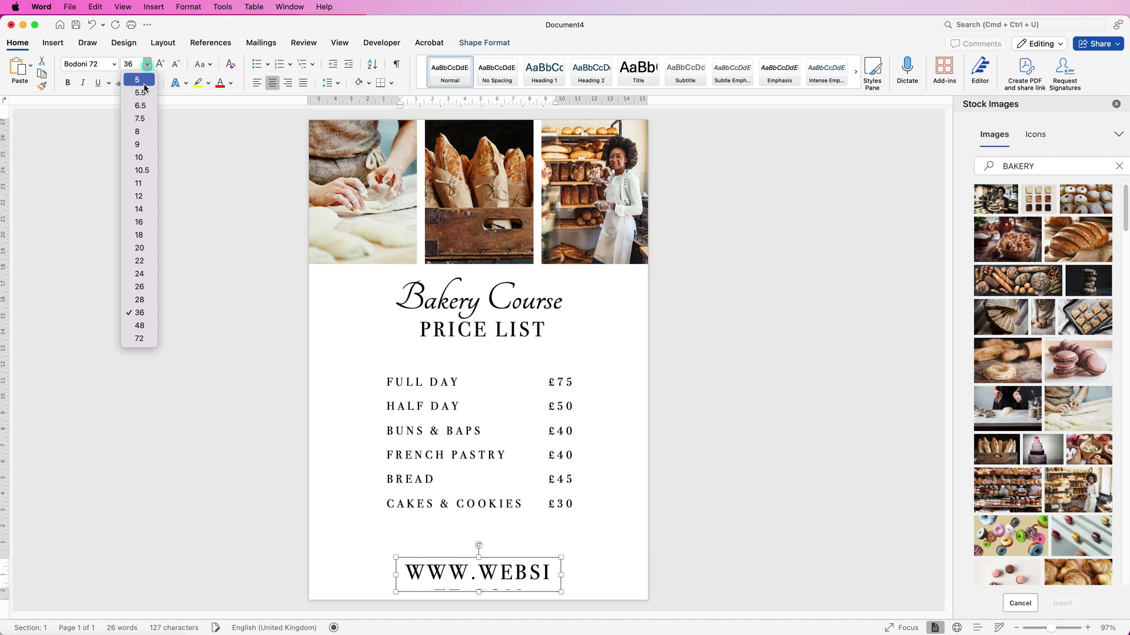
{"action": "left_click", "coordinate": [139, 210]}
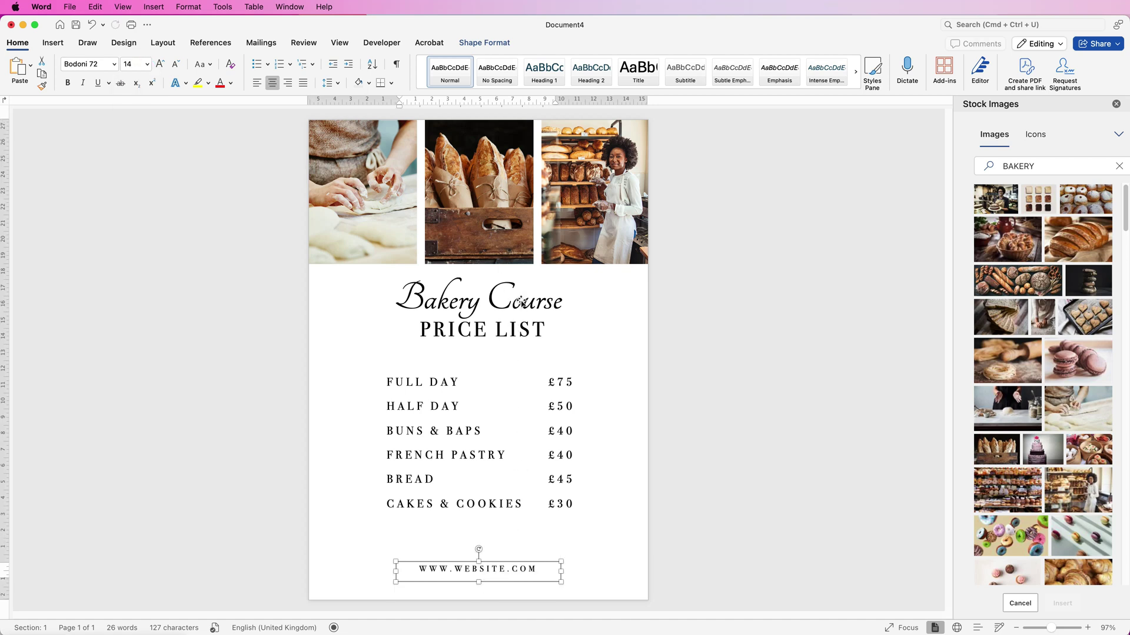
Move the "PRICE LIST" subheading and script title slightly down, and align both with the website address text box on their horizontal centres.
{"action": "left_click_drag", "start_coordinate": [512, 332], "coordinate": [512, 343]}
{"action": "left_click_drag", "start_coordinate": [516, 302], "coordinate": [522, 317]}
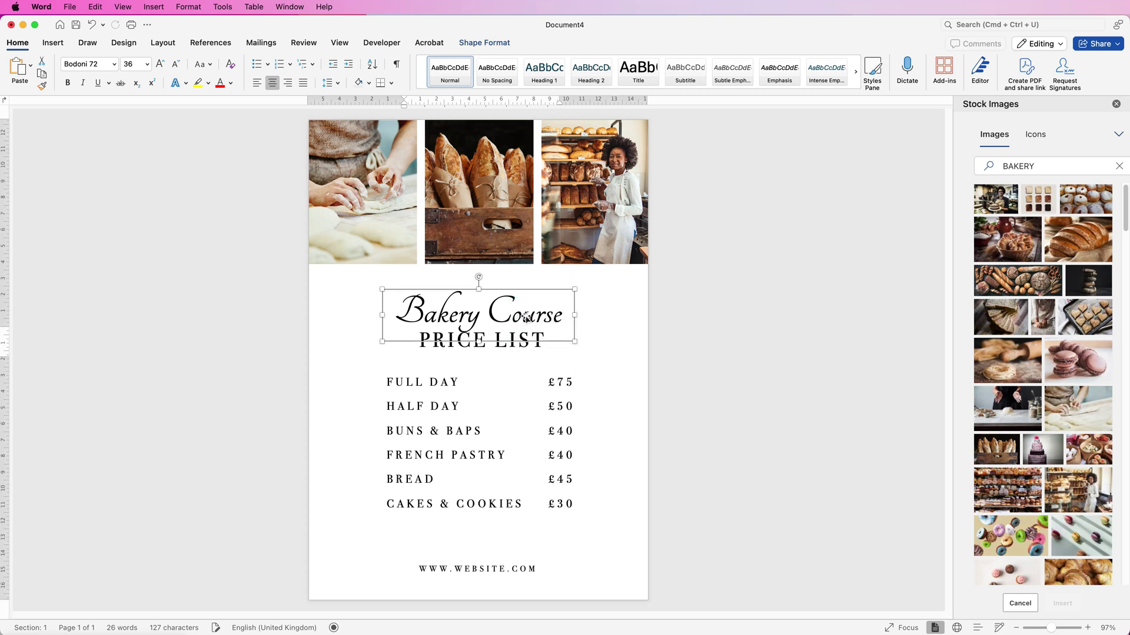
{"action": "left_click", "coordinate": [496, 572]}
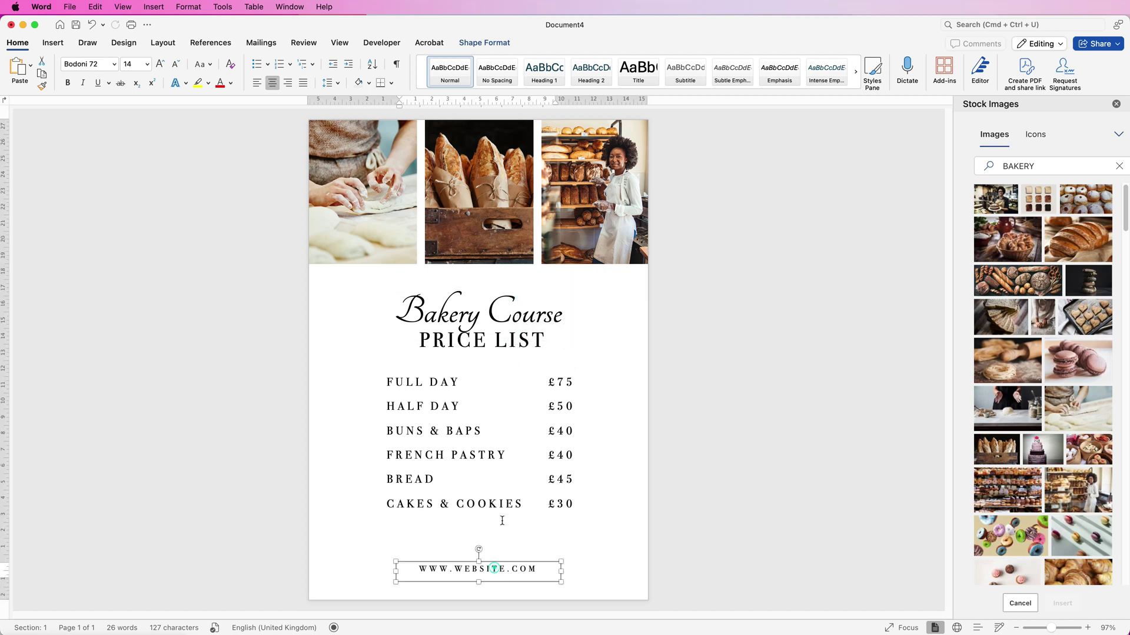
{"action": "left_click", "coordinate": [500, 339]}
{"action": "left_click", "coordinate": [511, 318], "text": "shift"}
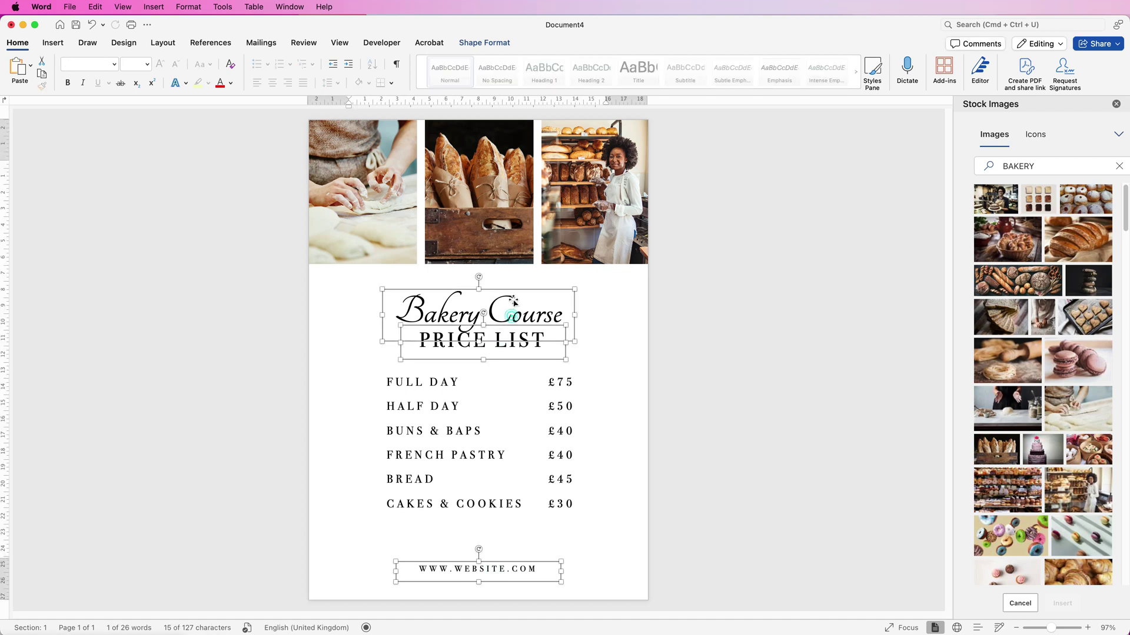
{"action": "left_click", "coordinate": [468, 43]}
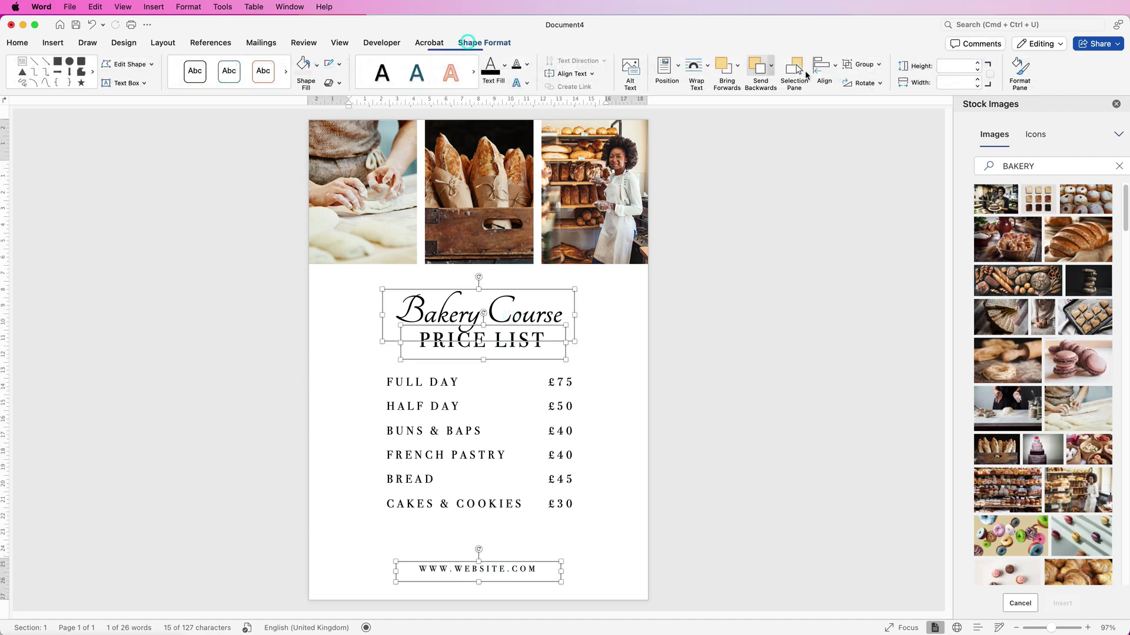
{"action": "left_click", "coordinate": [836, 69]}
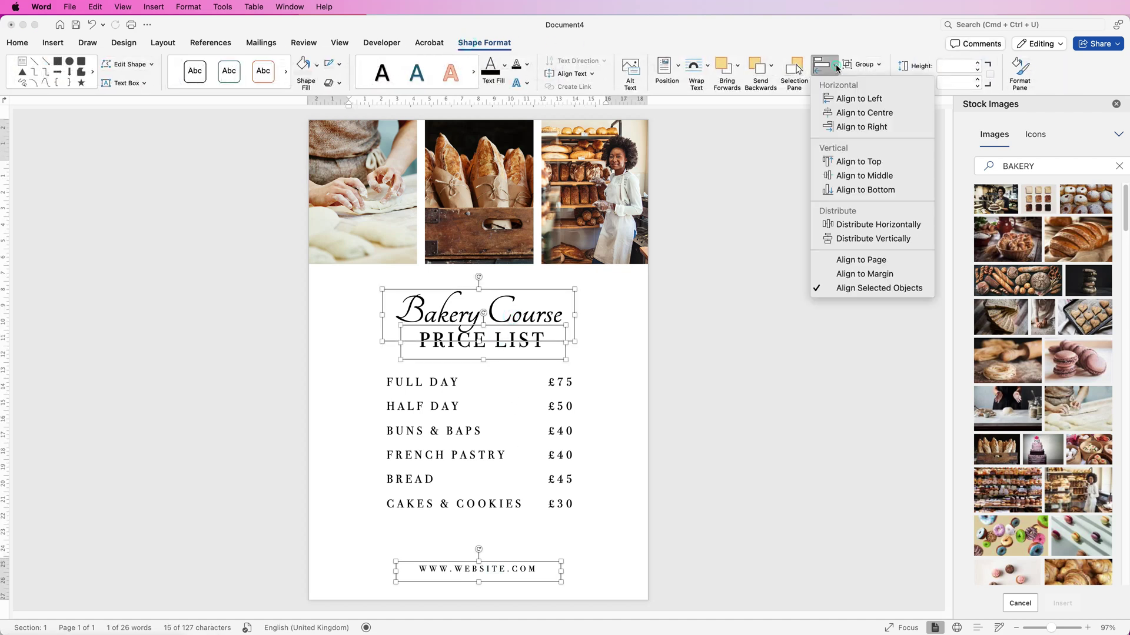
{"action": "left_click", "coordinate": [844, 113]}
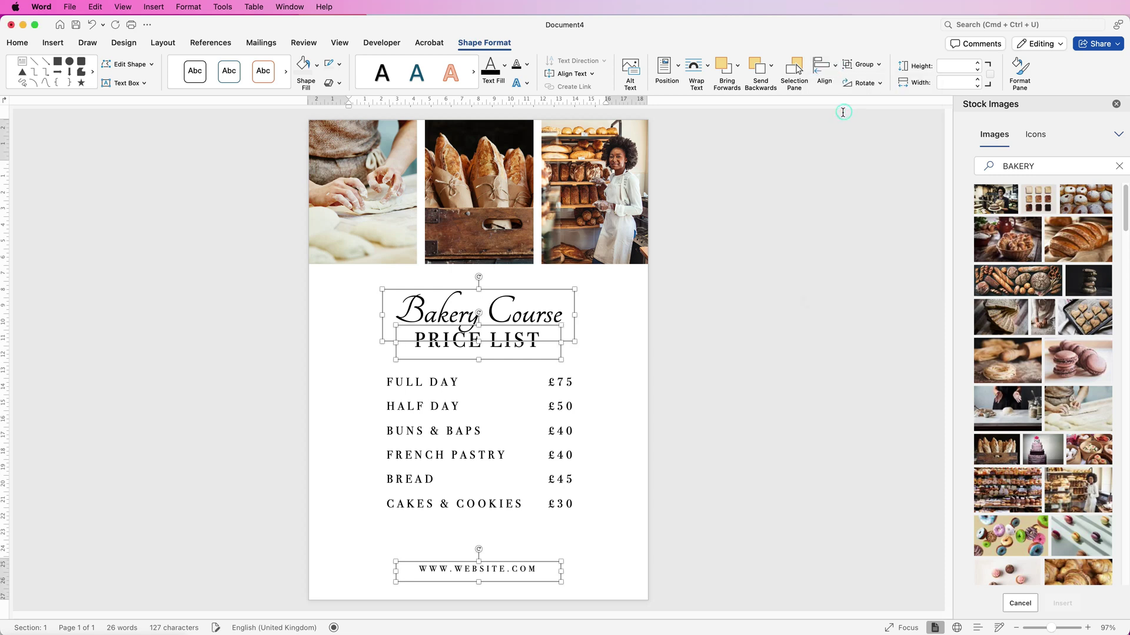
Group the title, subheading and website address text boxes and centre the group horizontally between the margins.
{"action": "left_click", "coordinate": [860, 64]}
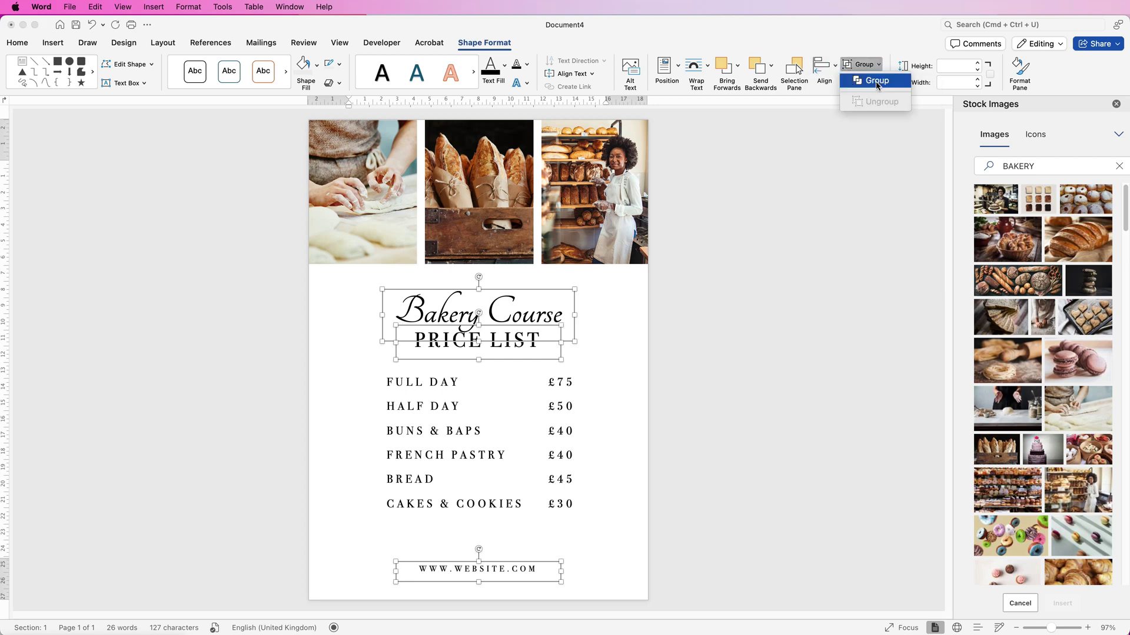
{"action": "left_click", "coordinate": [866, 81]}
{"action": "left_click", "coordinate": [834, 69]}
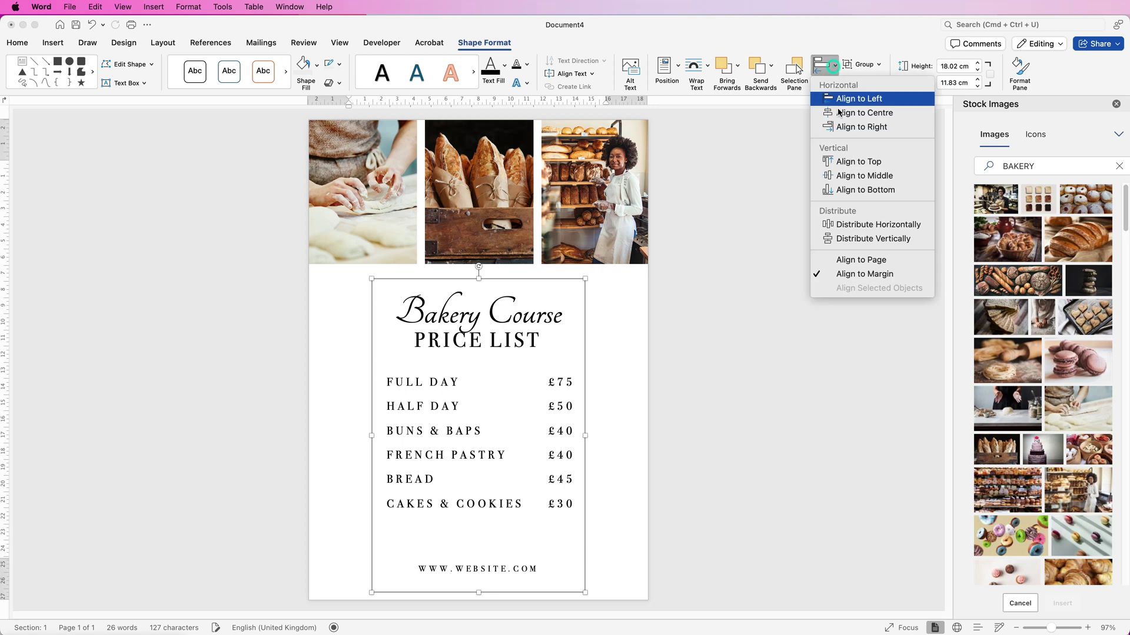
{"action": "left_click", "coordinate": [844, 112]}
{"action": "left_click", "coordinate": [685, 418]}
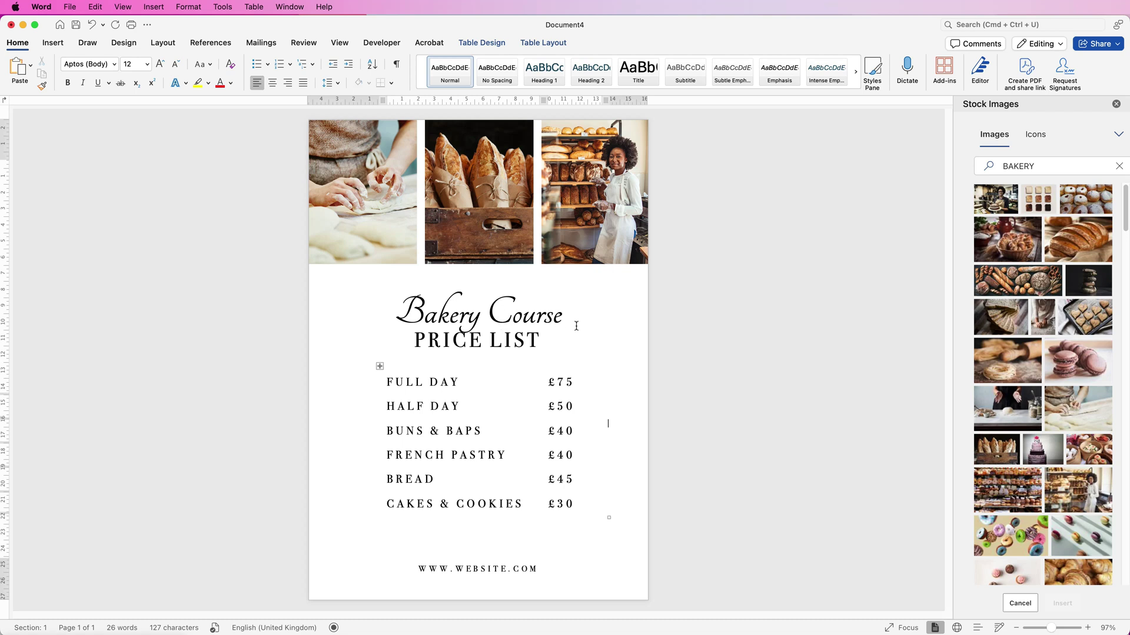
{"action": "left_click", "coordinate": [532, 316]}
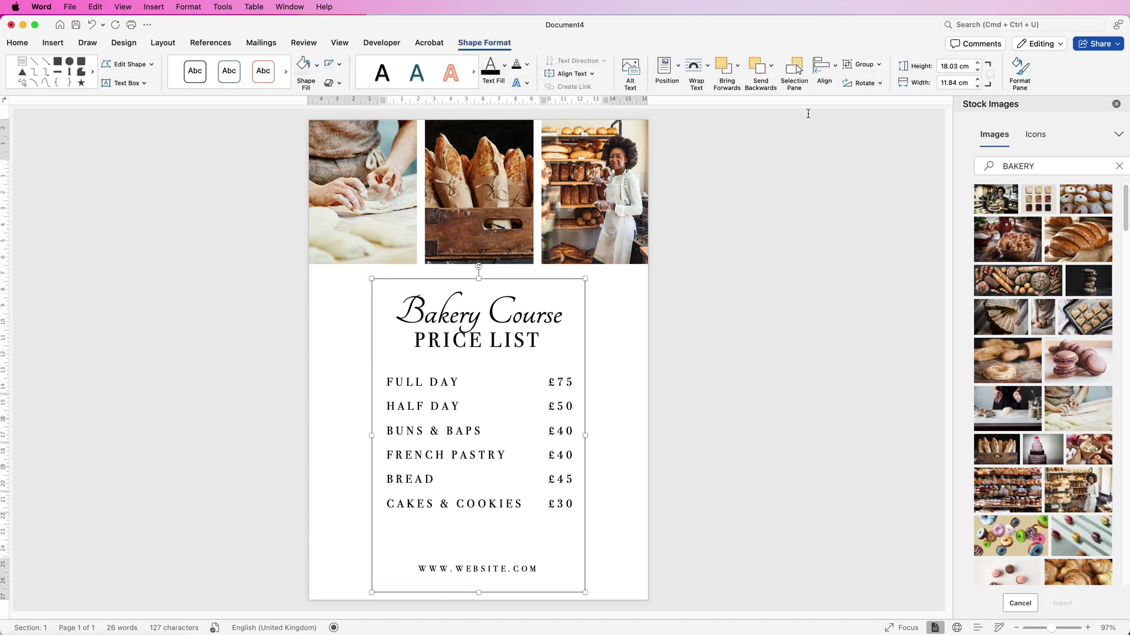
{"action": "left_click", "coordinate": [881, 68]}
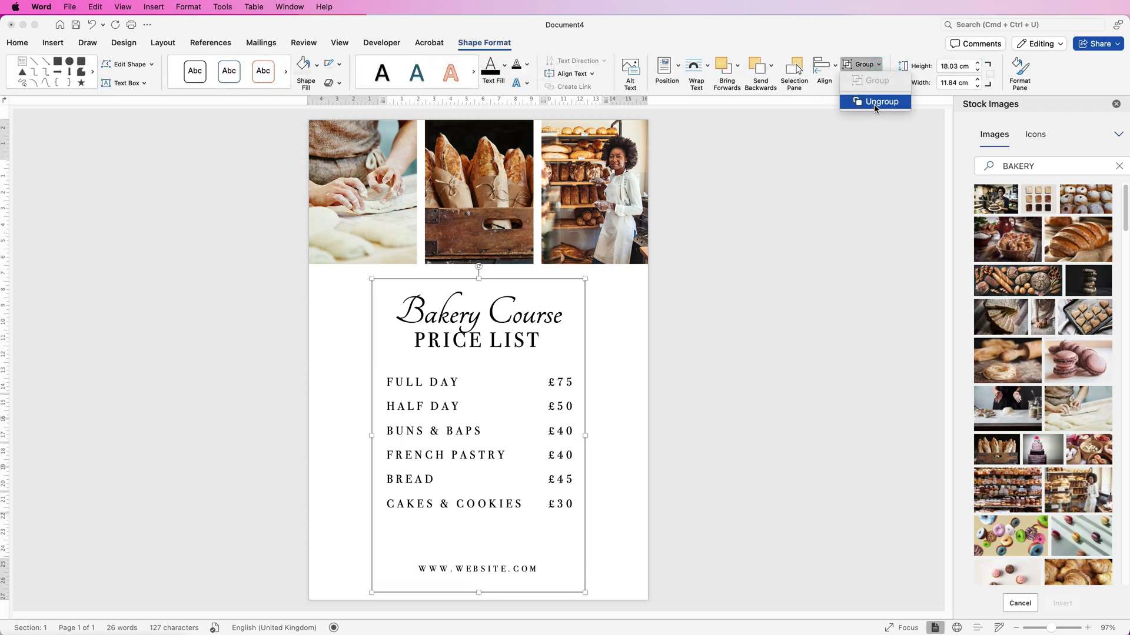
{"action": "left_click", "coordinate": [692, 328]}
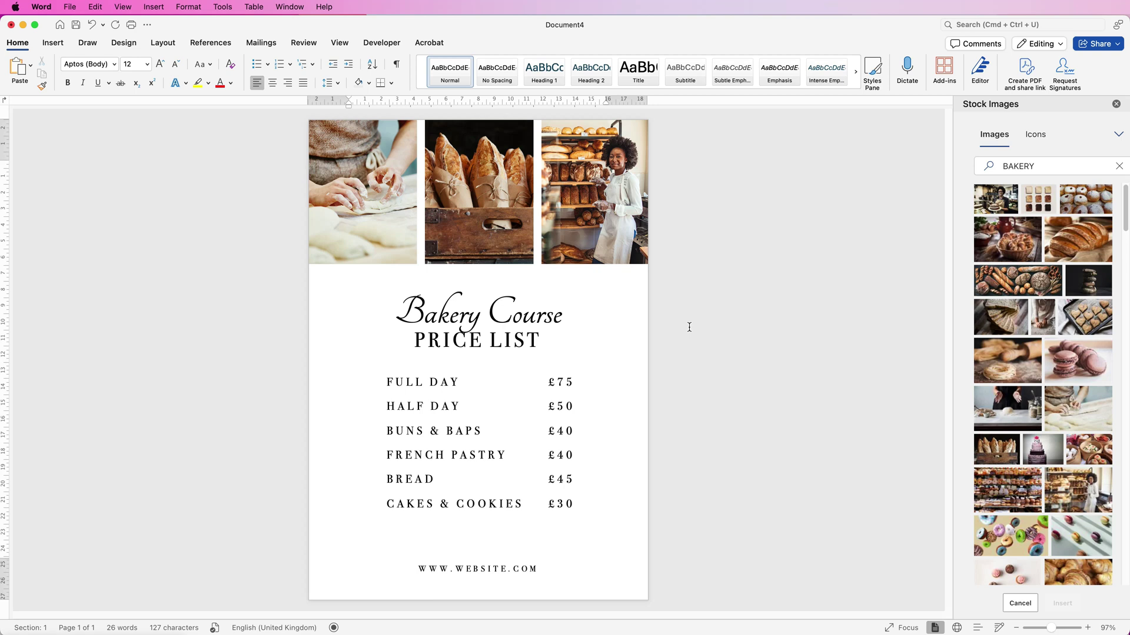
Draw a rectangle about 29.85 cm high and 21.06 cm wide covering the whole page and fill it with the recently used beige.
{"action": "left_click", "coordinate": [54, 43]}
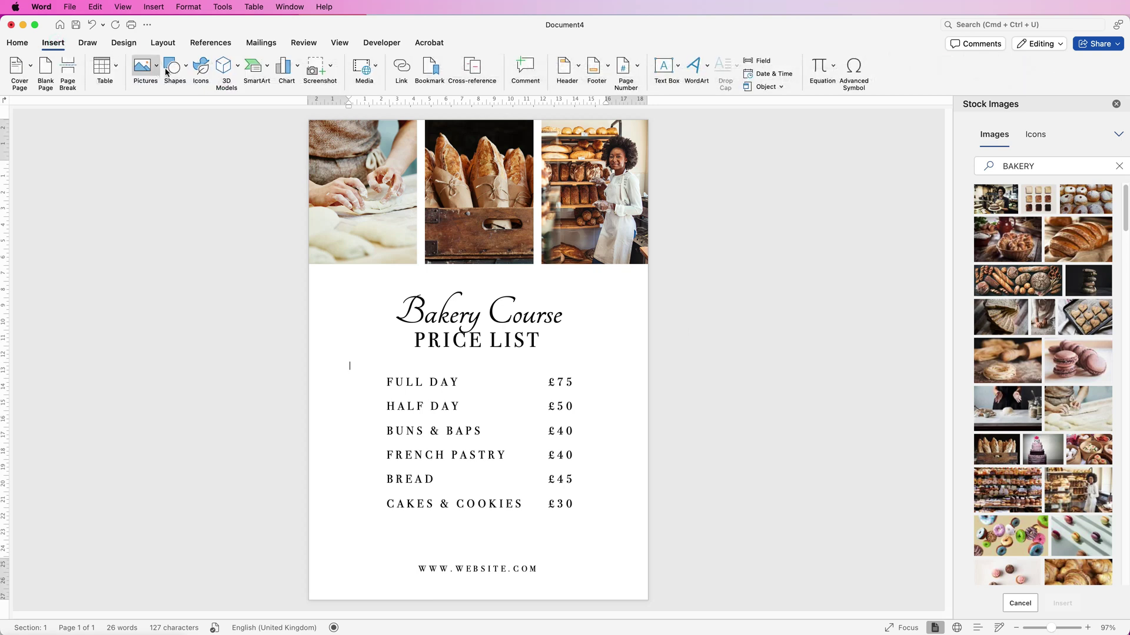
{"action": "left_click", "coordinate": [186, 69]}
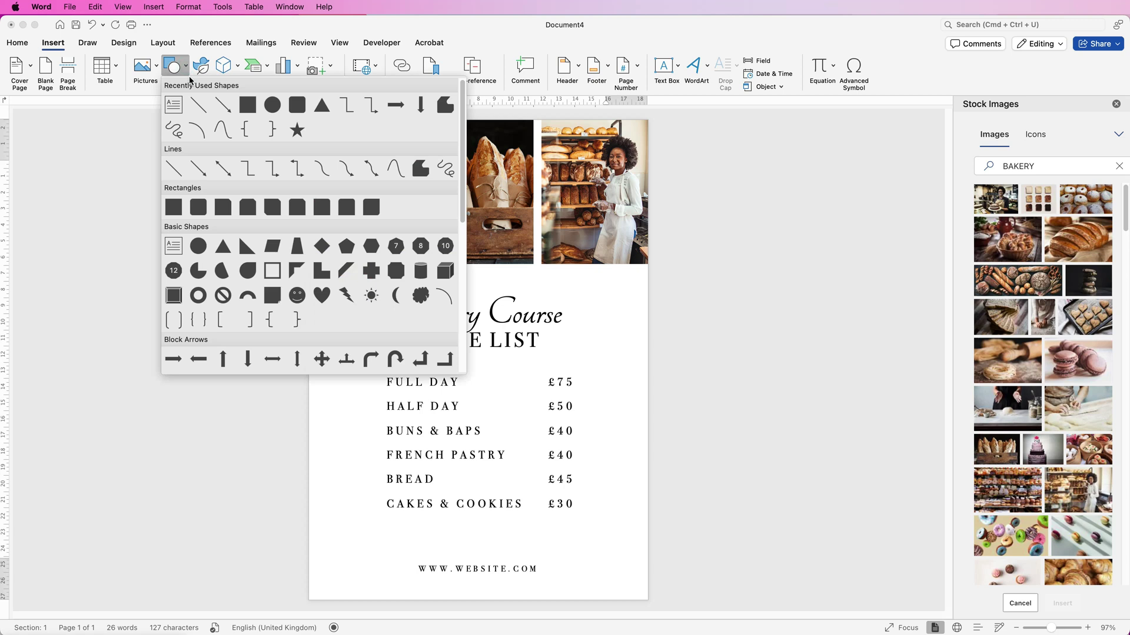
{"action": "left_click", "coordinate": [172, 210]}
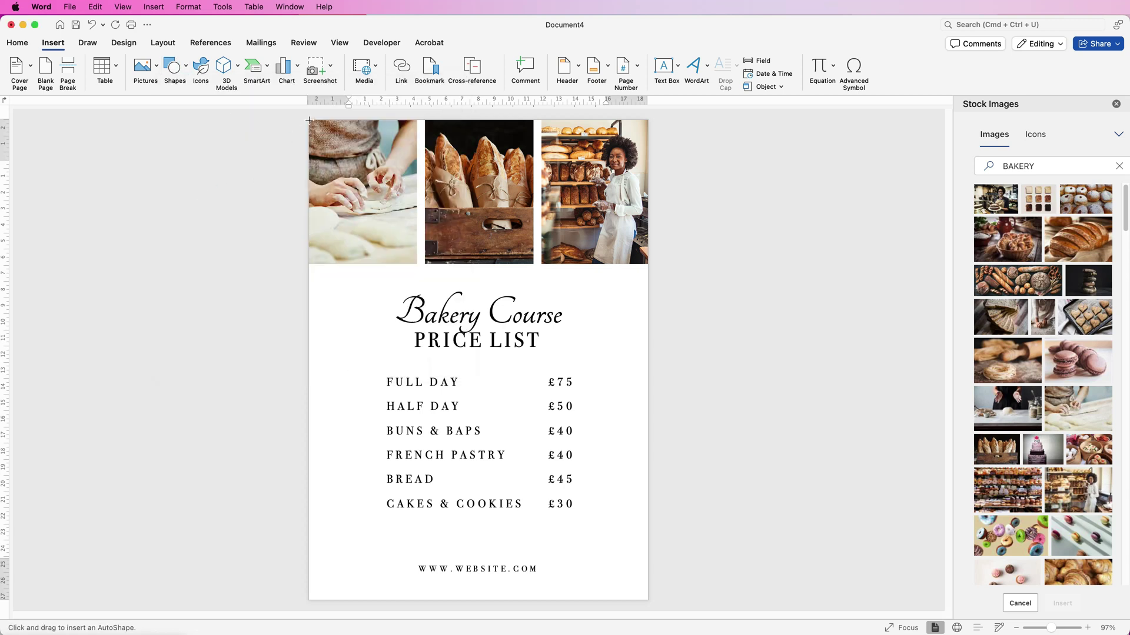
{"action": "mouse_move", "coordinate": [309, 120]}
{"action": "left_mouse_down"}
{"action": "mouse_move", "coordinate": [448, 370]}
{"action": "mouse_move", "coordinate": [632, 599]}
{"action": "mouse_move", "coordinate": [650, 602]}
{"action": "left_mouse_up"}
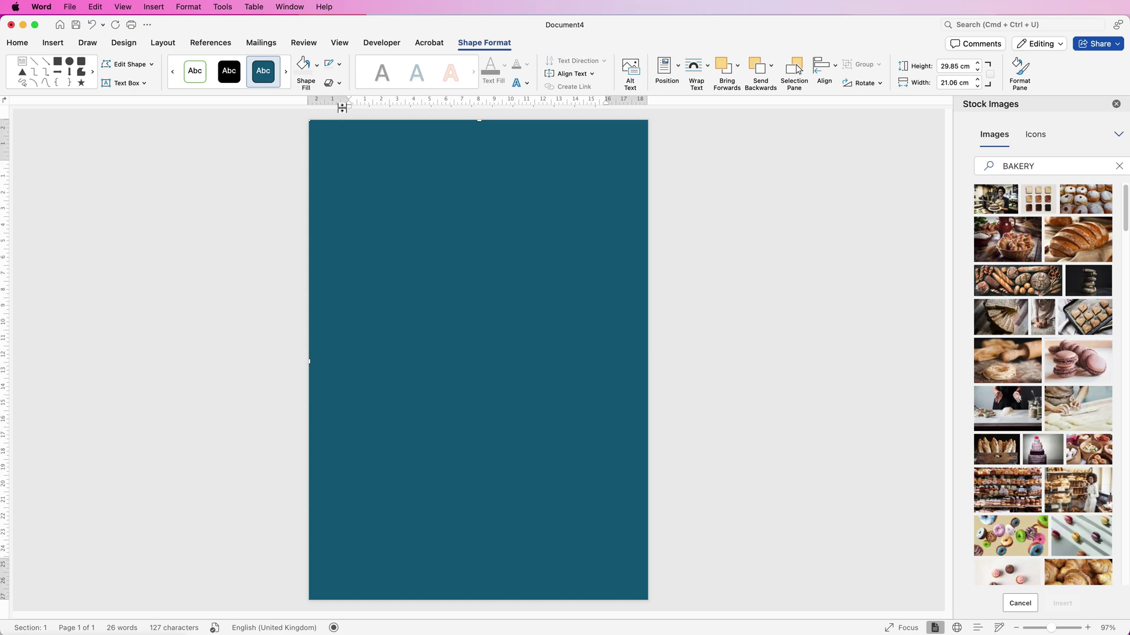
{"action": "left_click", "coordinate": [317, 65]}
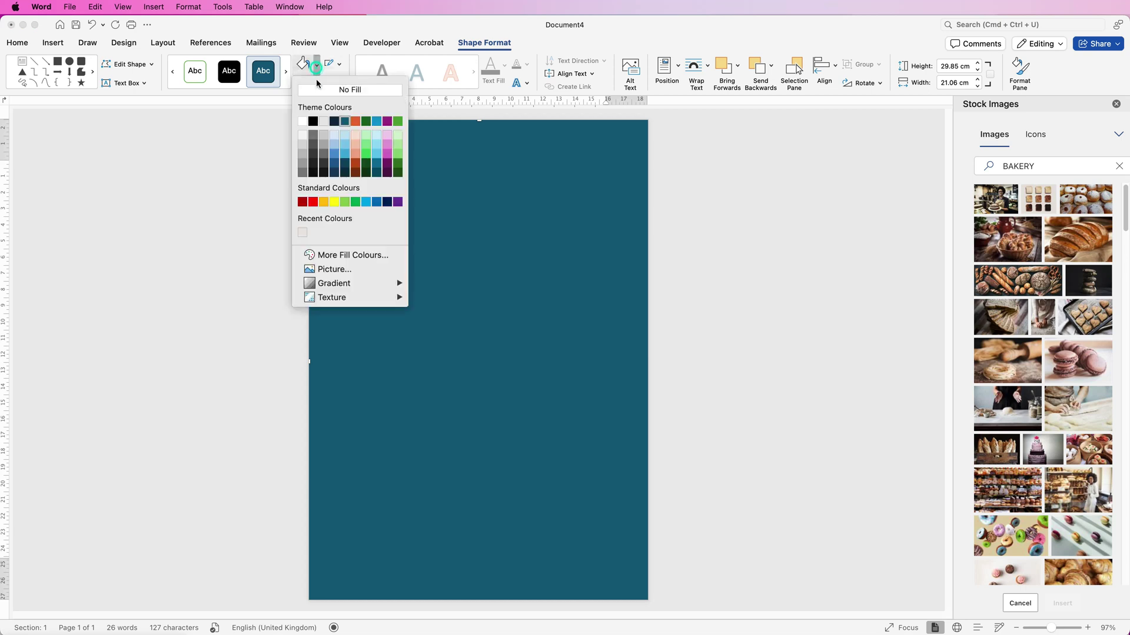
{"action": "left_click", "coordinate": [303, 232]}
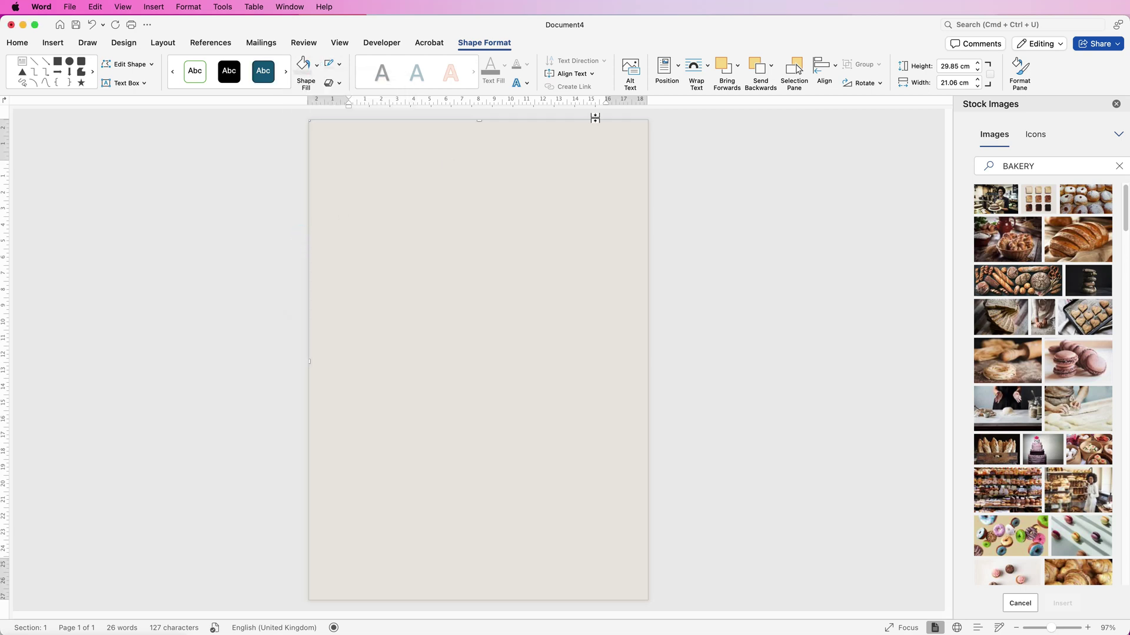
Send the beige rectangle to the back and set its text wrapping to Behind Text.
{"action": "left_click", "coordinate": [773, 68]}
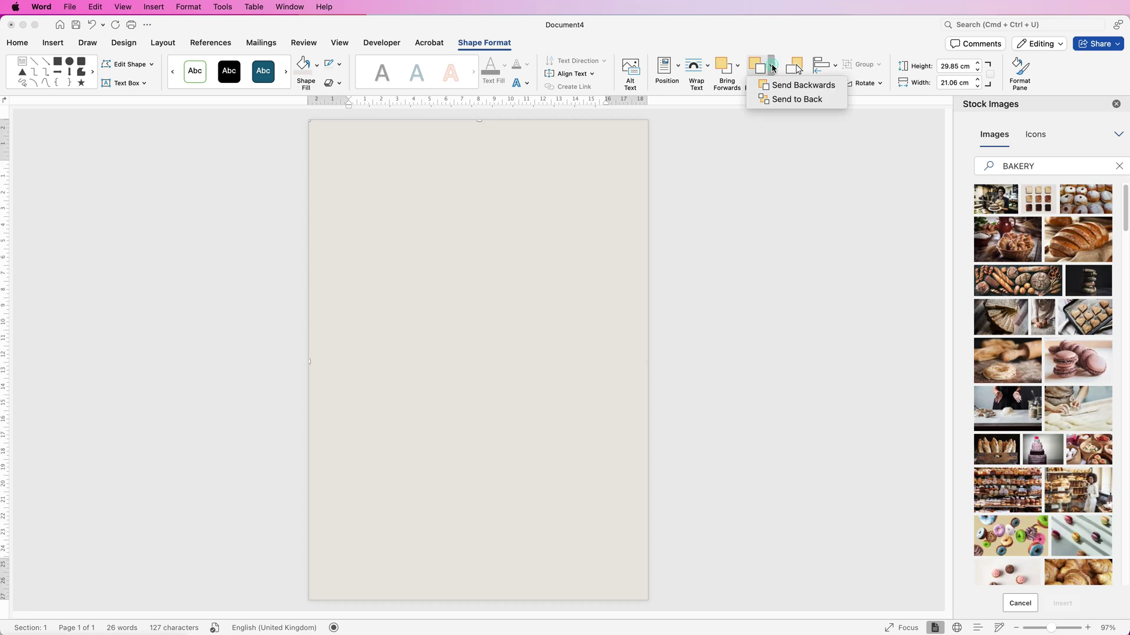
{"action": "left_click", "coordinate": [781, 101]}
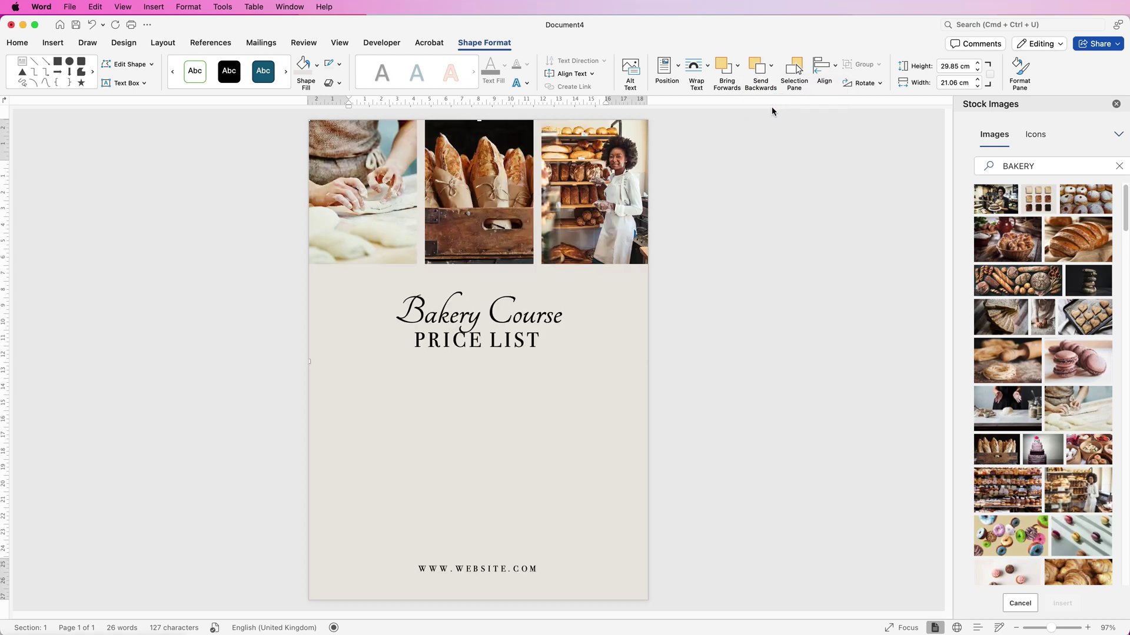
{"action": "left_click", "coordinate": [707, 67]}
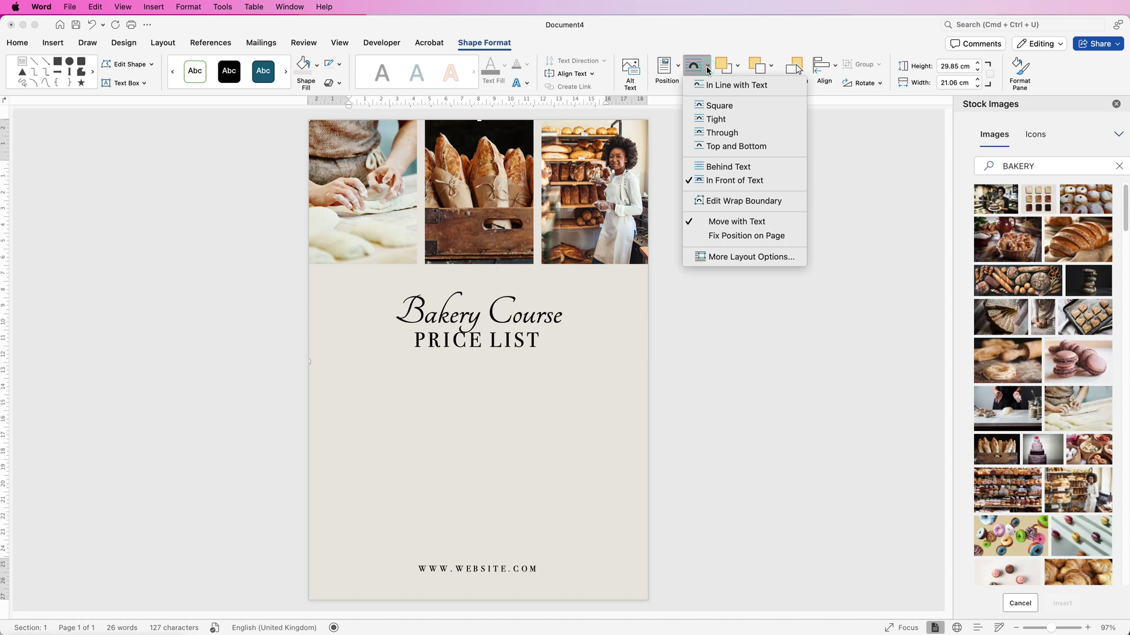
{"action": "left_click", "coordinate": [713, 171]}
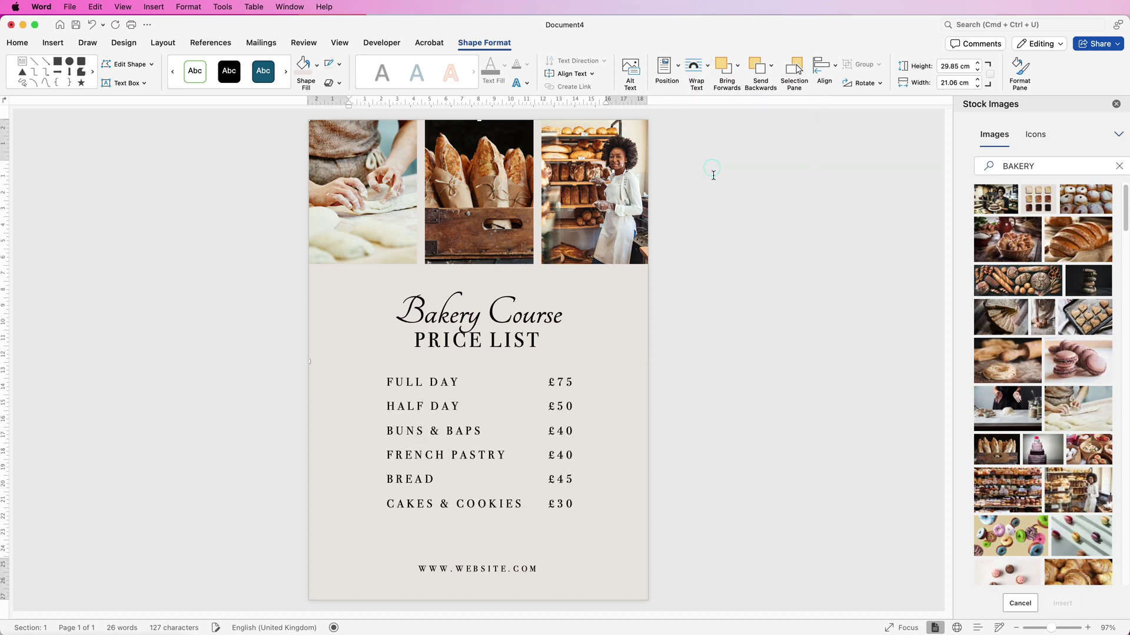
{"action": "left_click", "coordinate": [701, 345]}
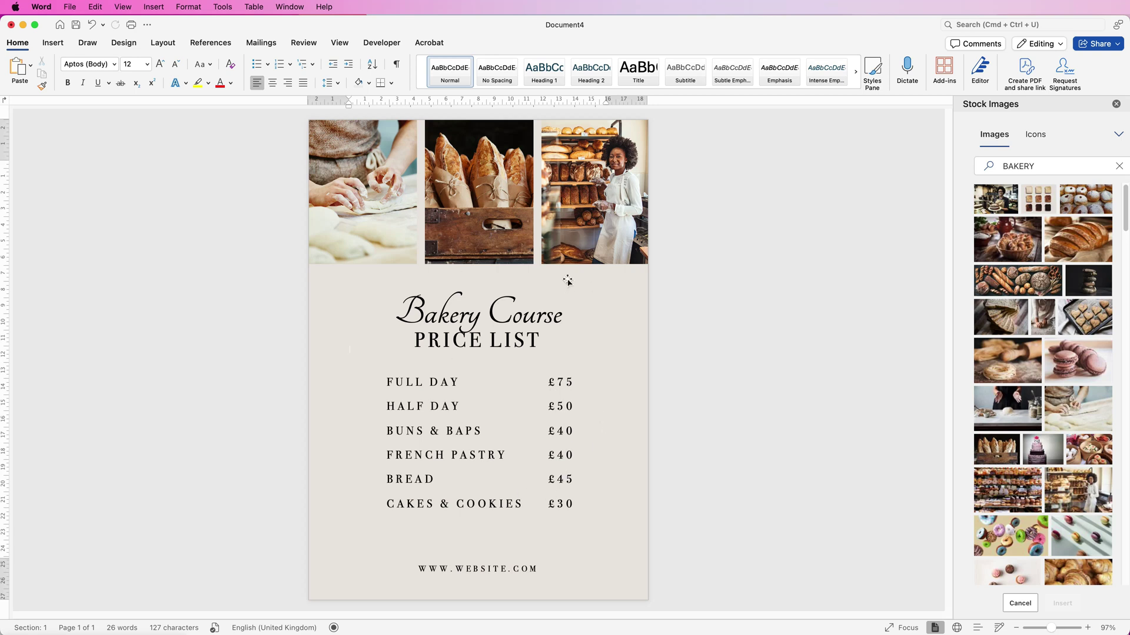
{"action": "left_click", "coordinate": [70, 9]}
{"action": "left_click", "coordinate": [103, 121]}
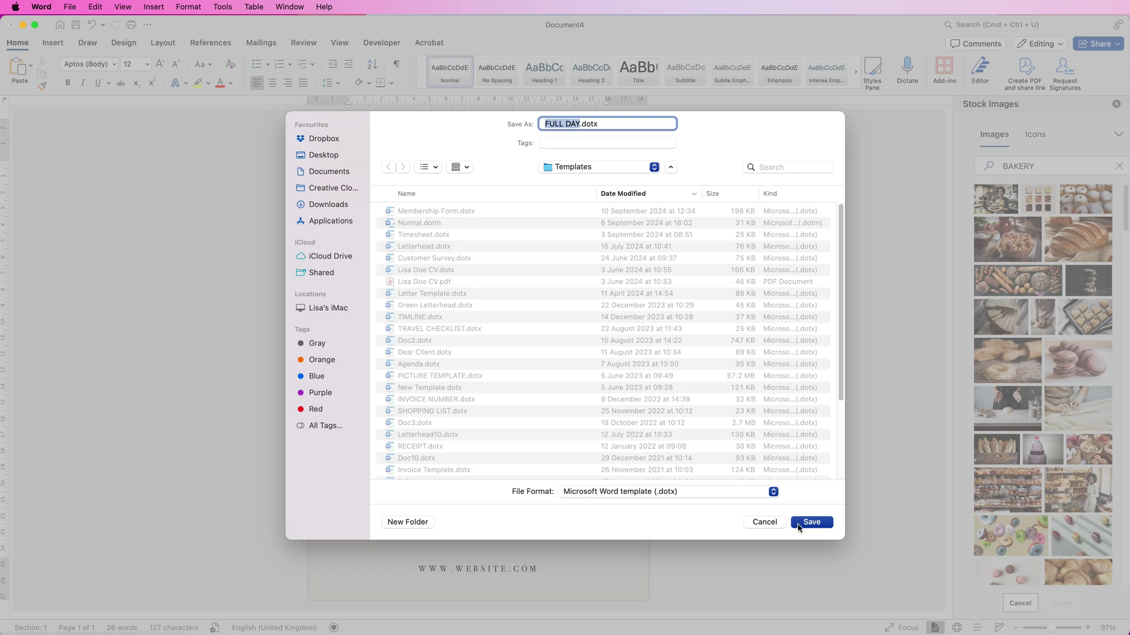
{"action": "left_click", "coordinate": [765, 523]}
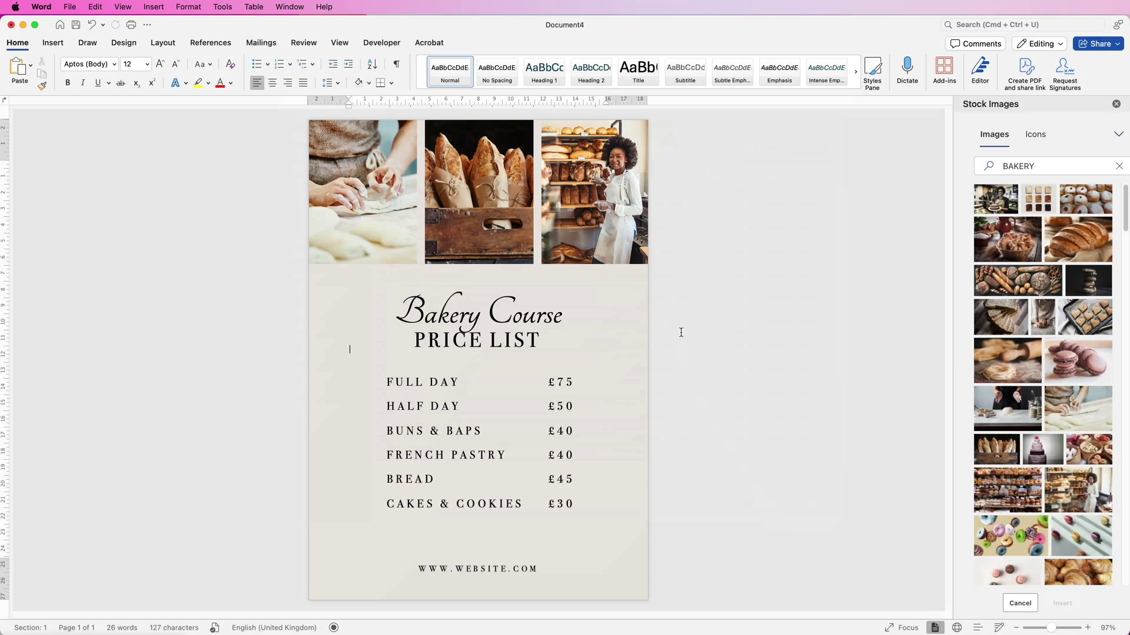